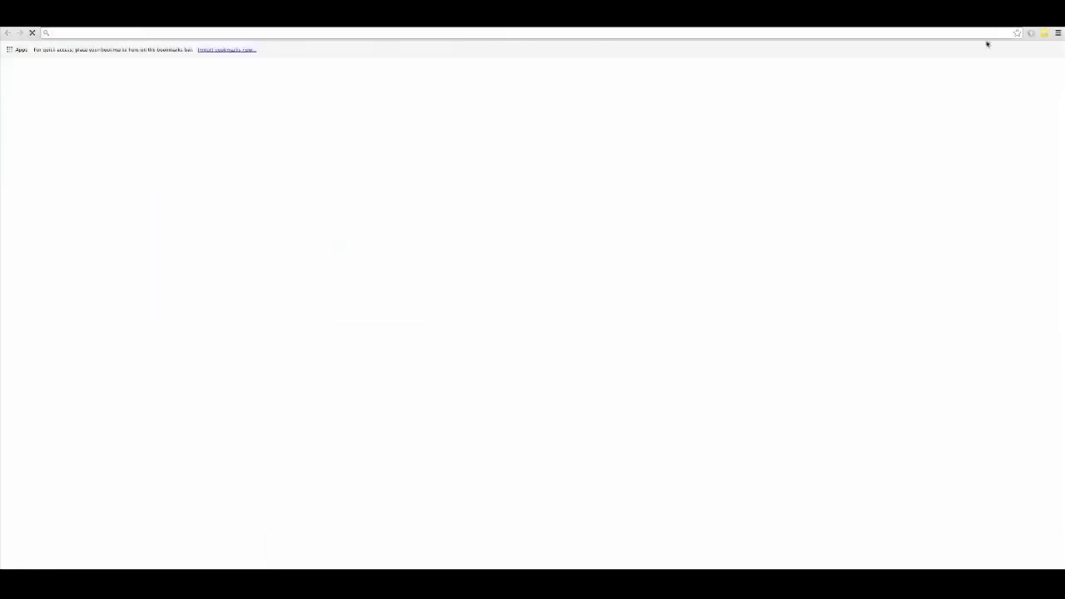
- Go to techsmith.com and open the purchase page for Camtasia Studio to check its price
type("techsmit")
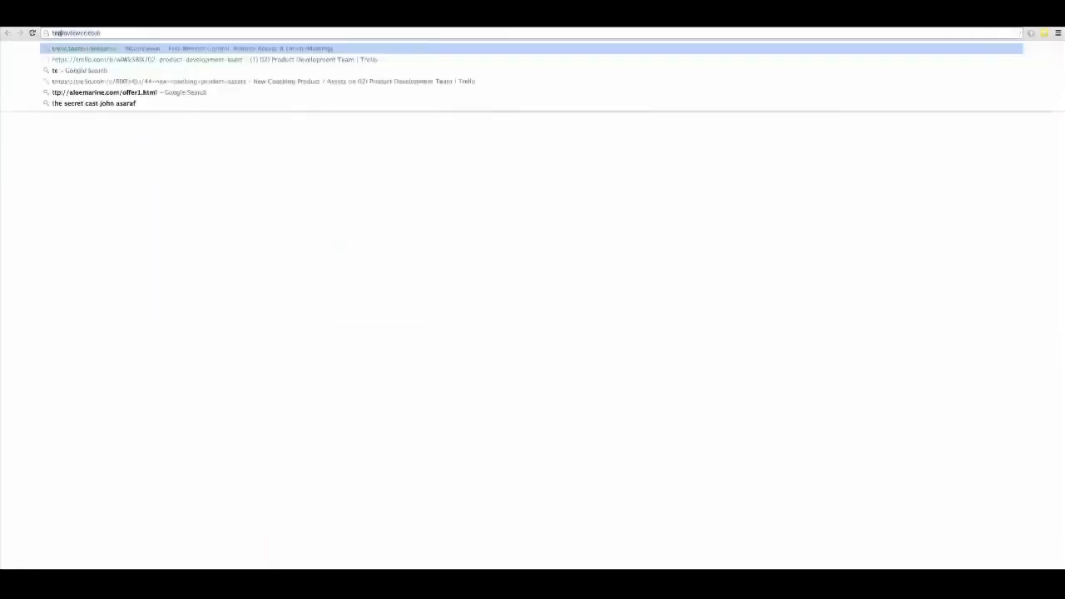
type("h.com")
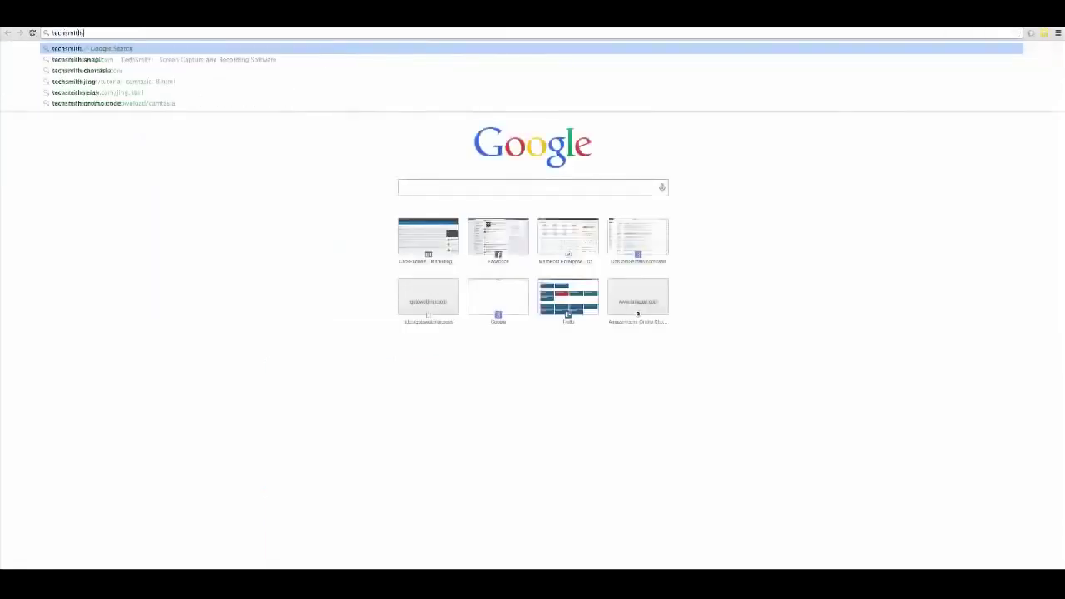
key("Return")
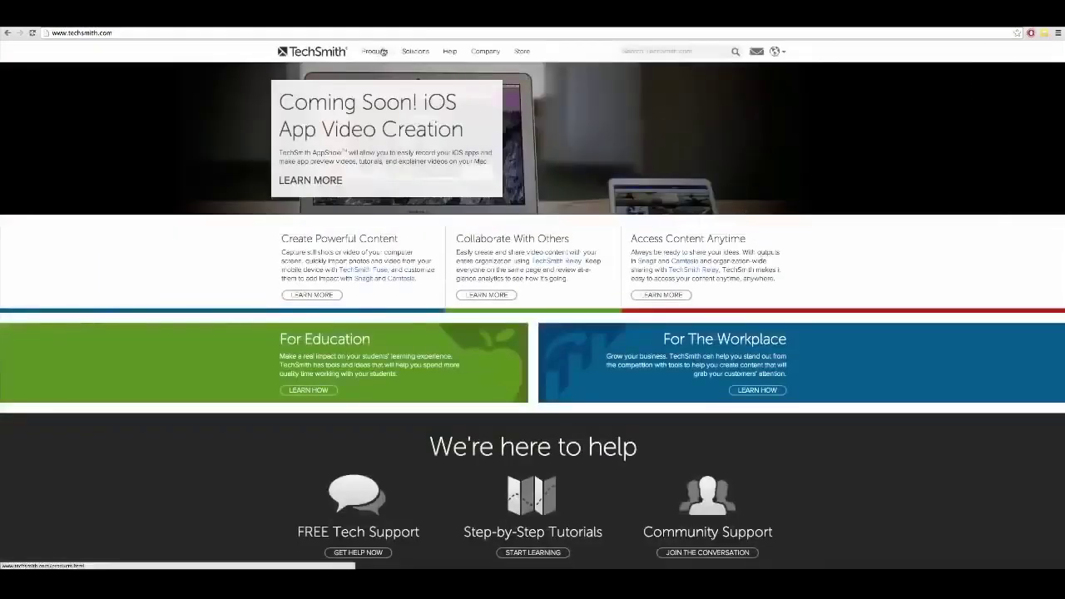
mouse_move(379, 52)
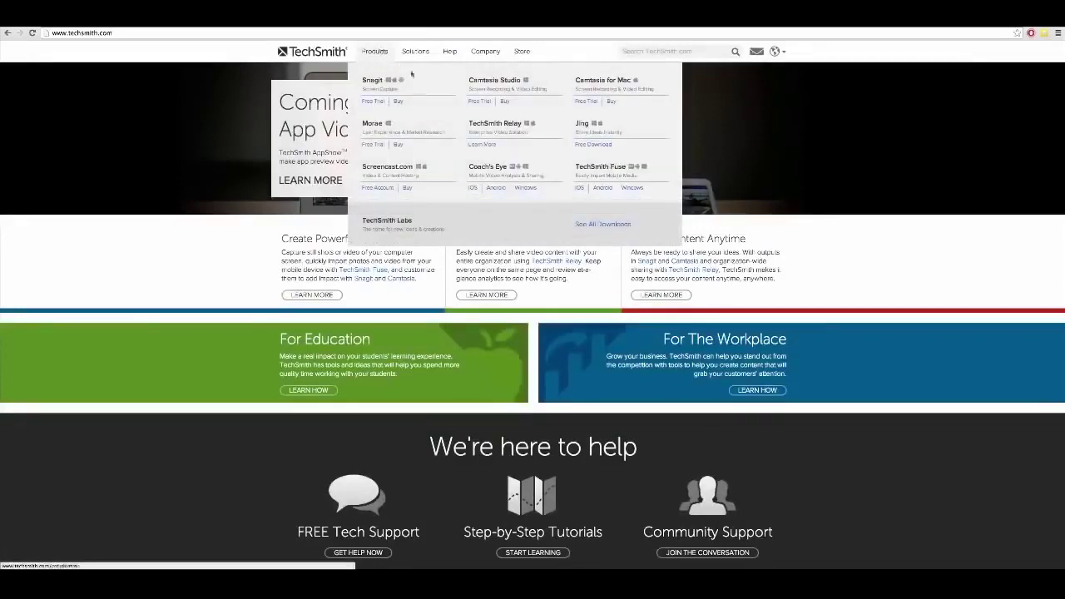
left_click(502, 103)
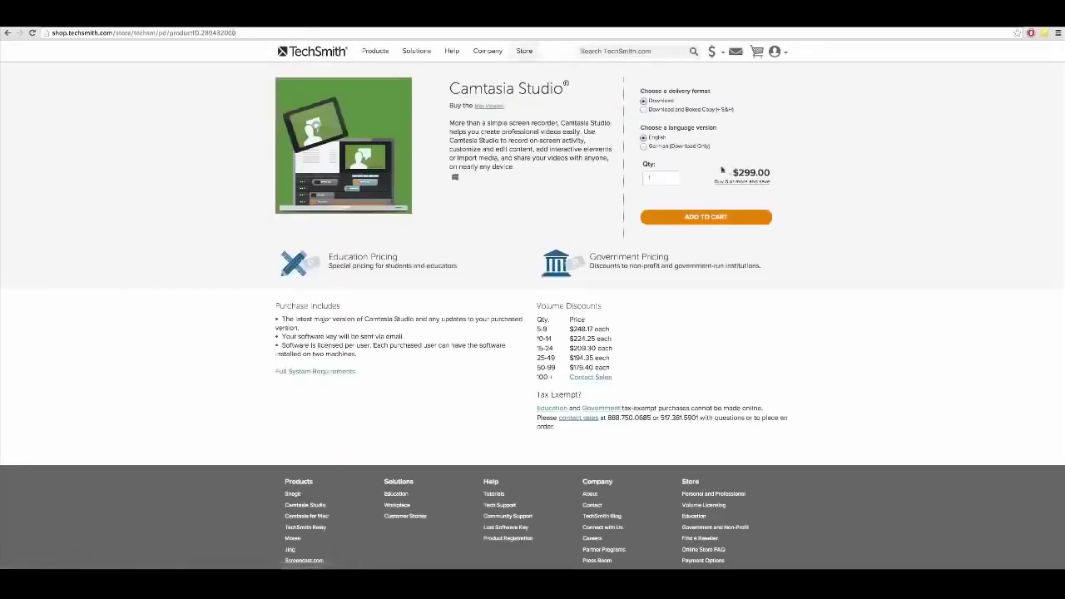
- Go to screenflow.com to look up the ScreenFlow recording software
left_click(215, 34)
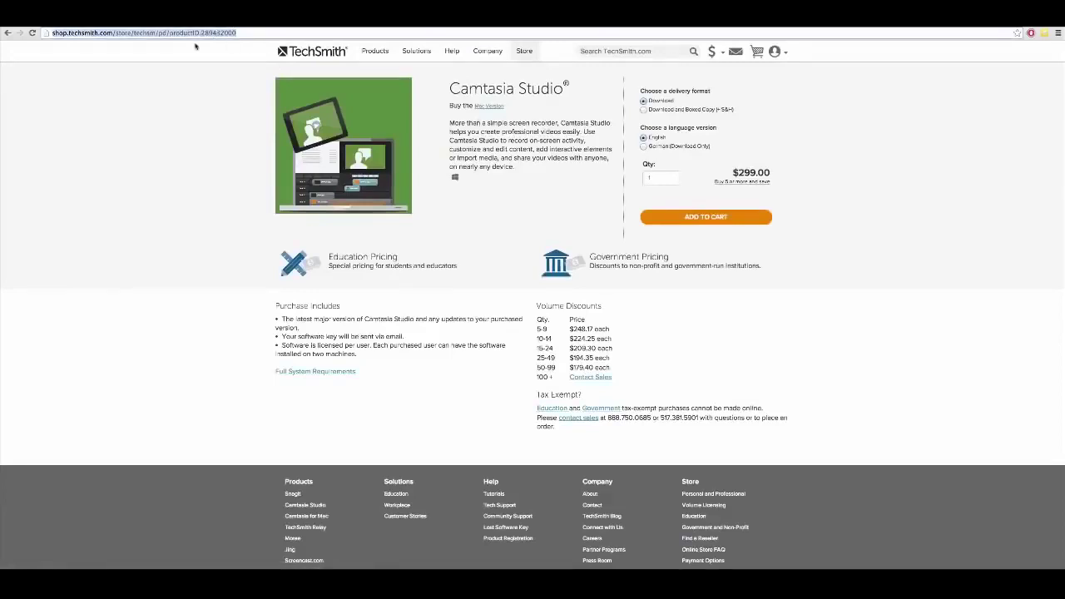
type("screenflow")
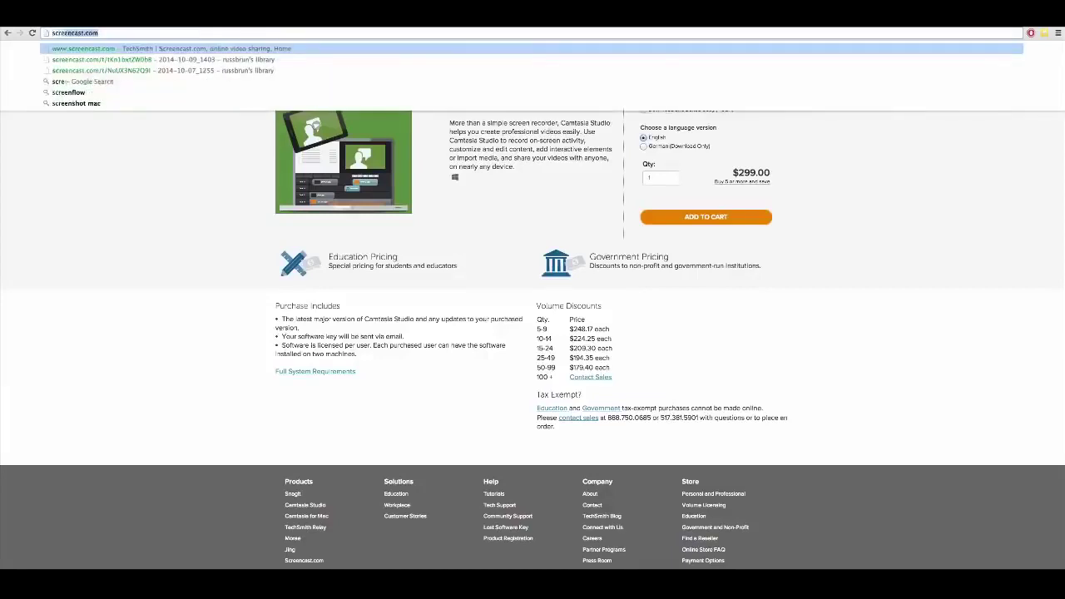
type(".com")
key("Return")
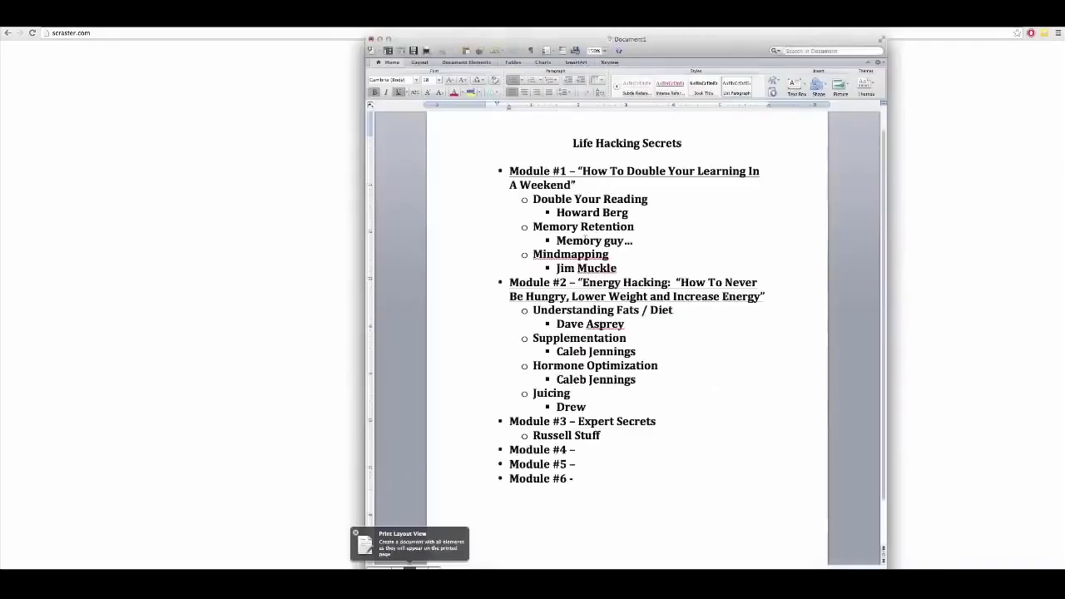
- Review the Life Hacking Secrets outline in the Word document, highlighting Module #1 and the title, and return to the browser
left_click_drag(620, 268, 516, 175)
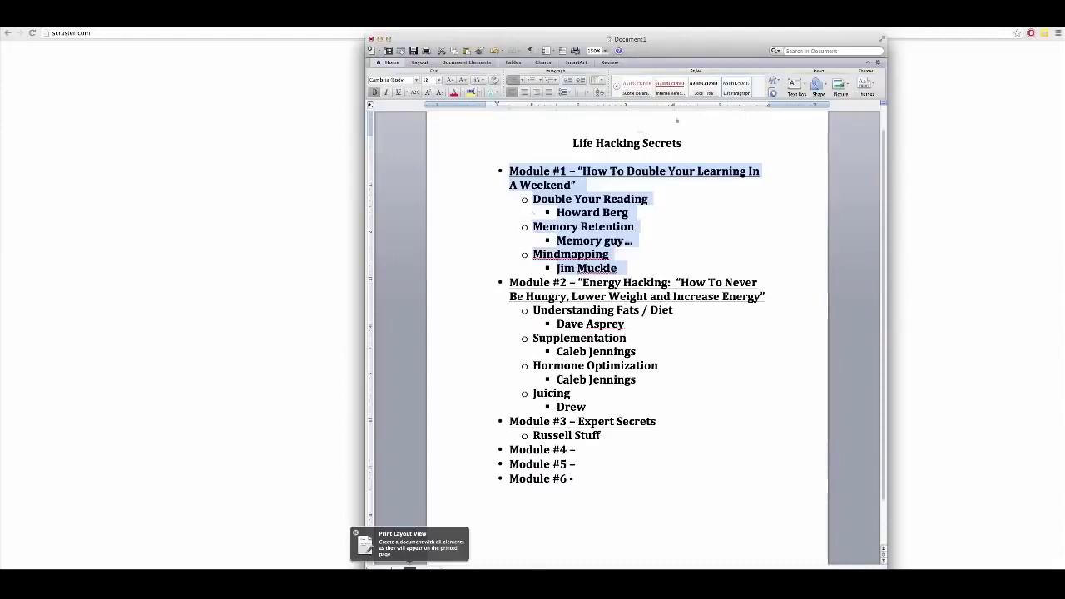
left_click(636, 139)
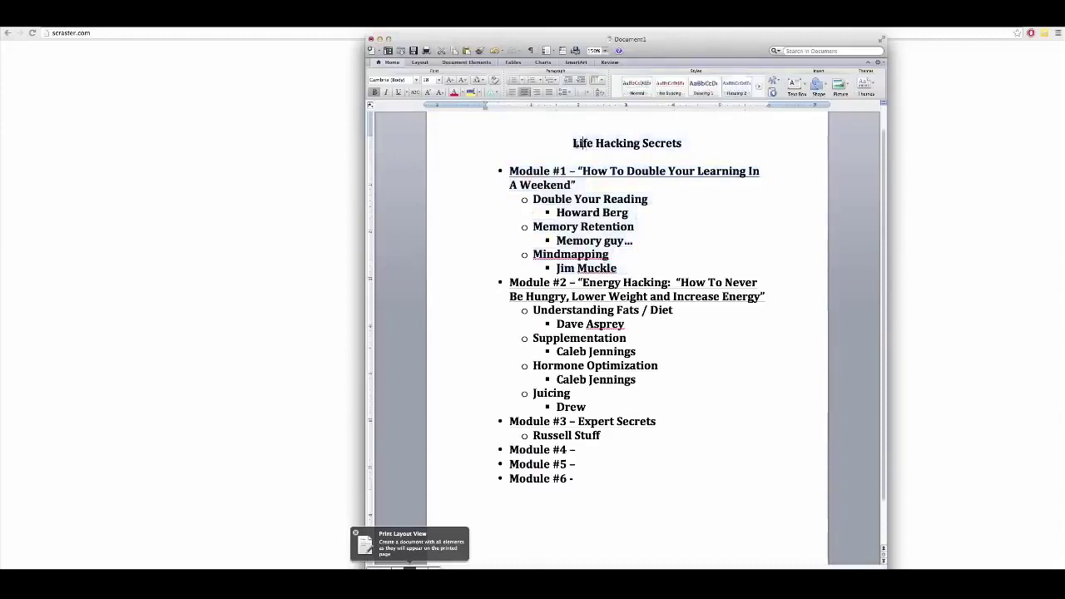
triple_click(680, 143)
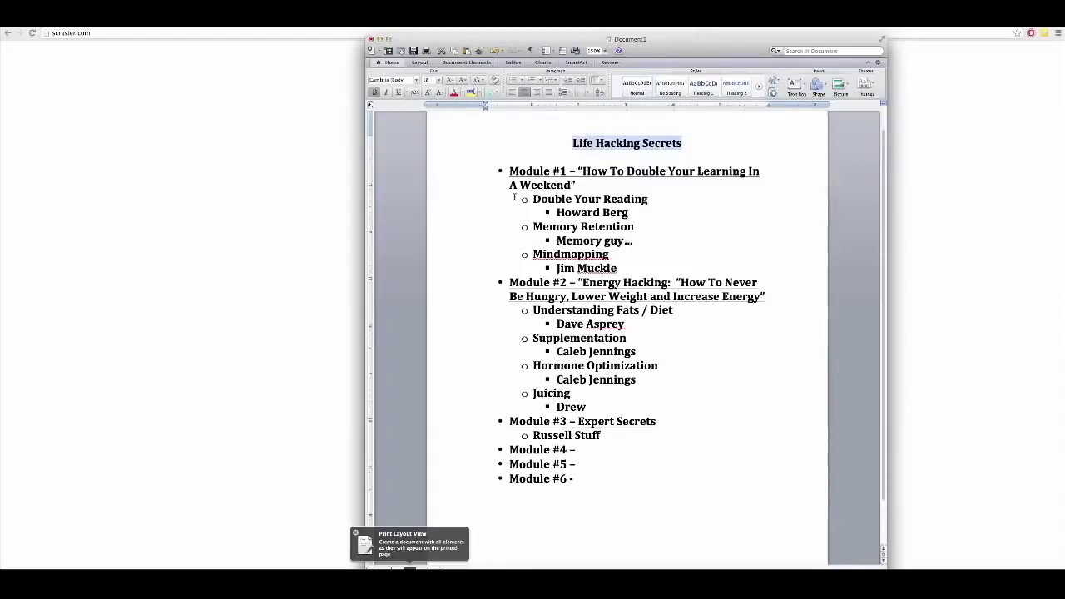
left_click(596, 199)
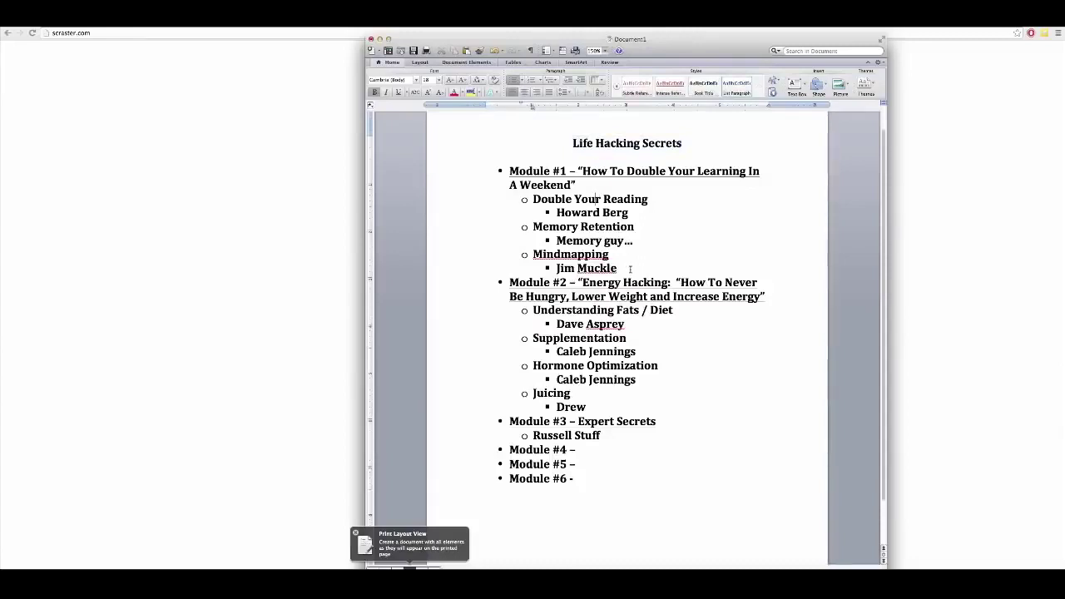
left_click(910, 202)
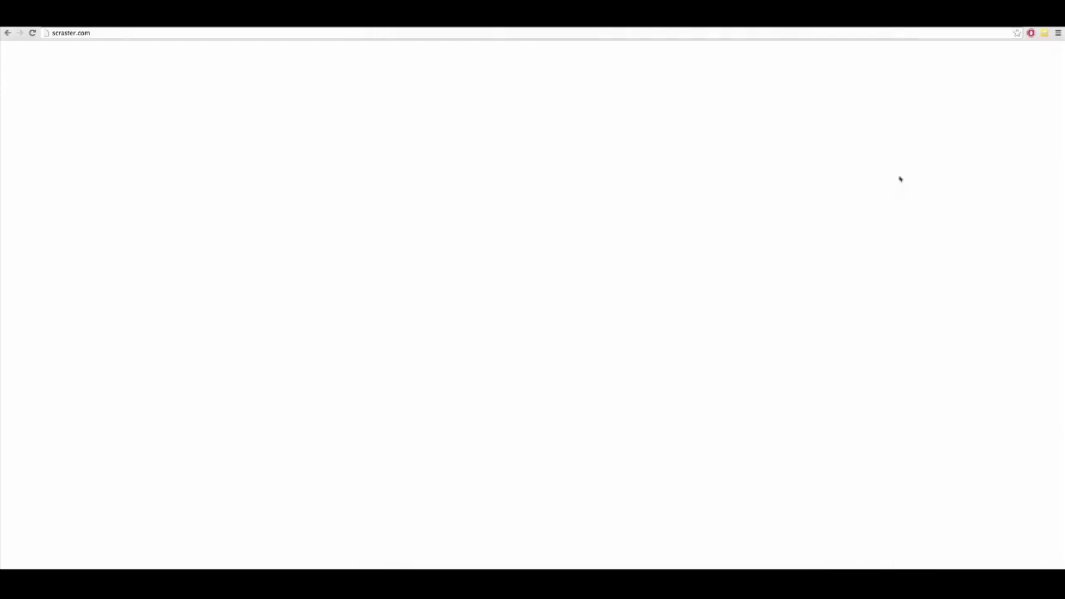
- Go to odesk.com in the browser
left_click(708, 33)
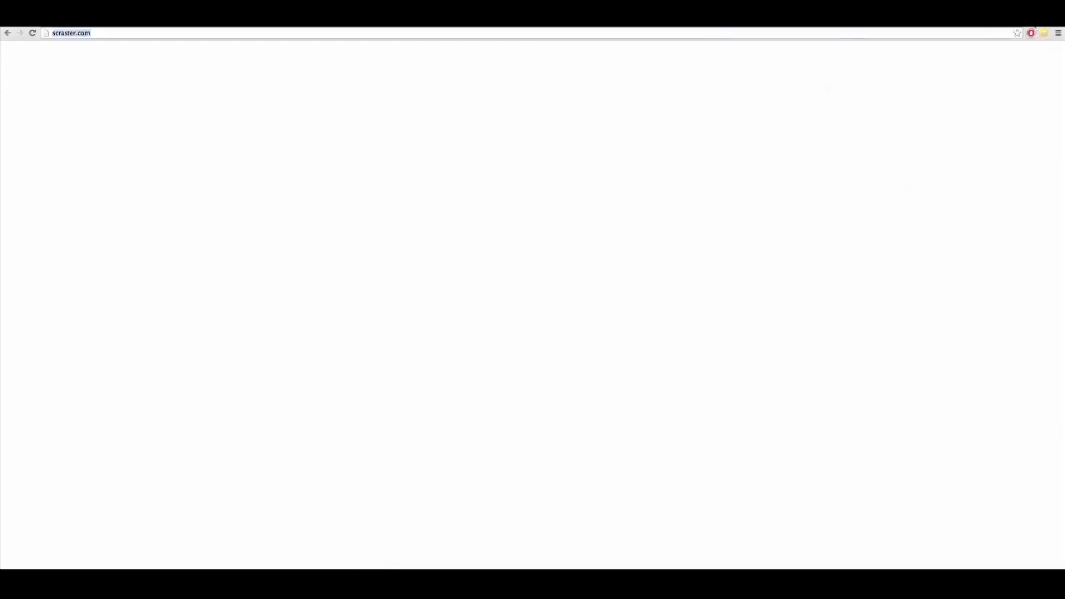
type("odesk.com")
key("Return")
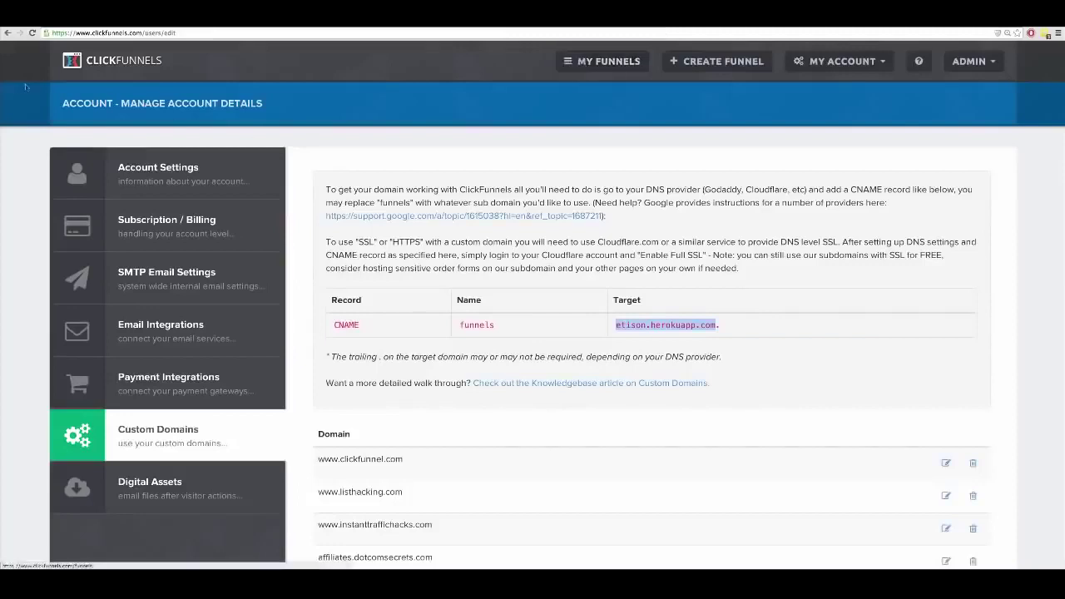
- Start adding a new funnel from the ClickFunnels dashboard and review the sales, webinar, auto webinar, membership and launch funnel types
left_click(106, 67)
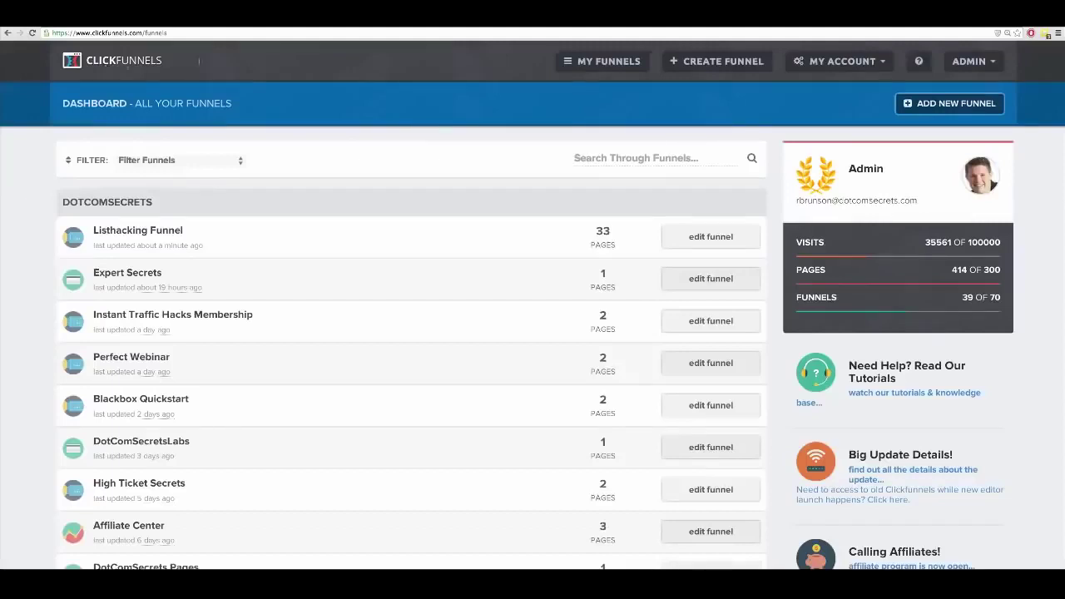
left_click(961, 106)
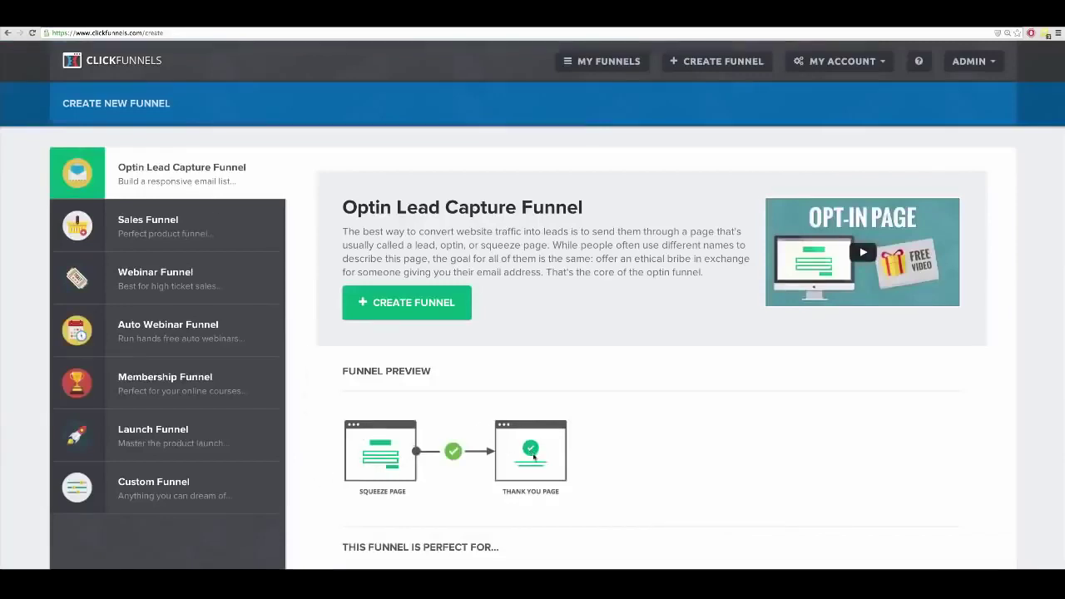
left_click(212, 235)
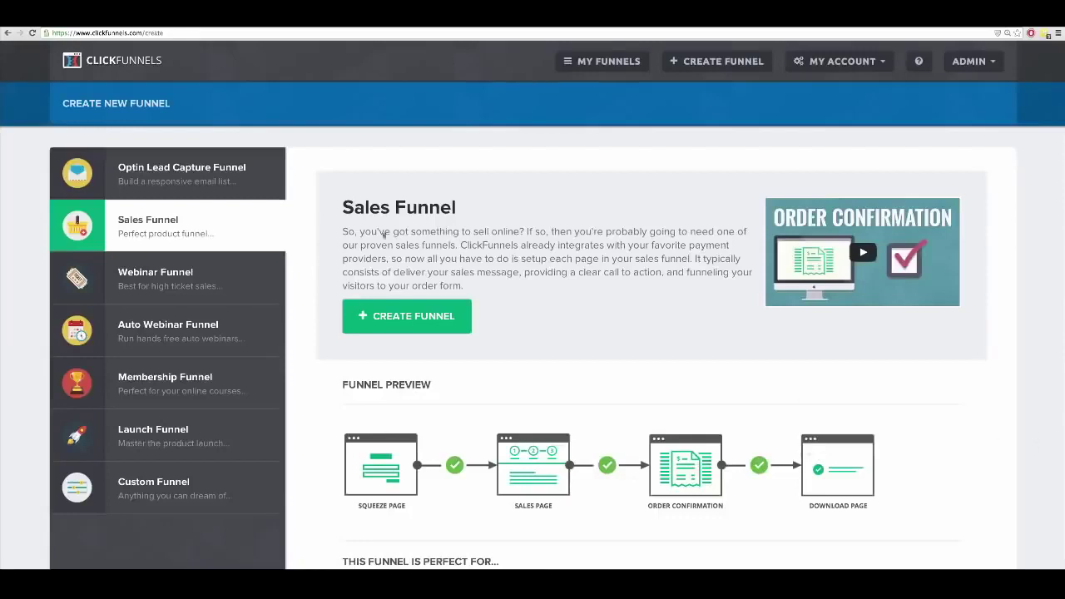
left_click(153, 283)
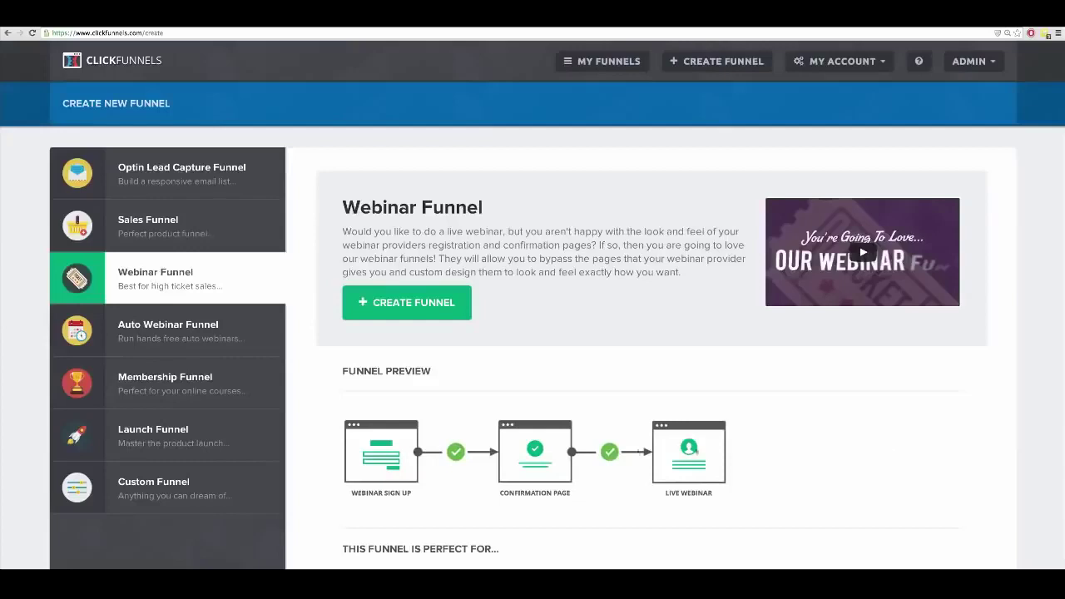
left_click(190, 326)
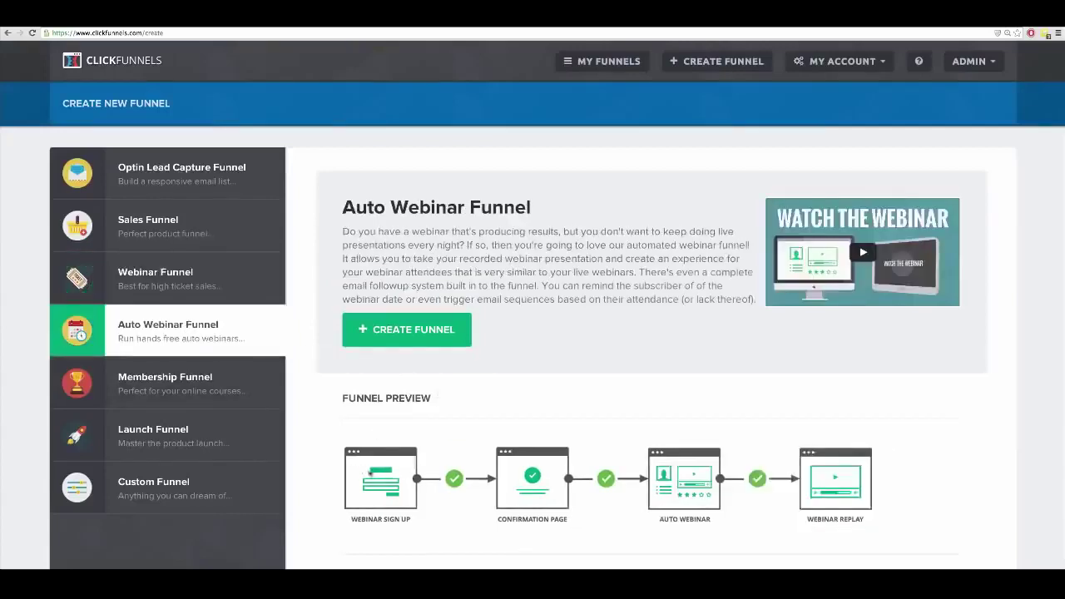
left_click(266, 388)
left_click(170, 439)
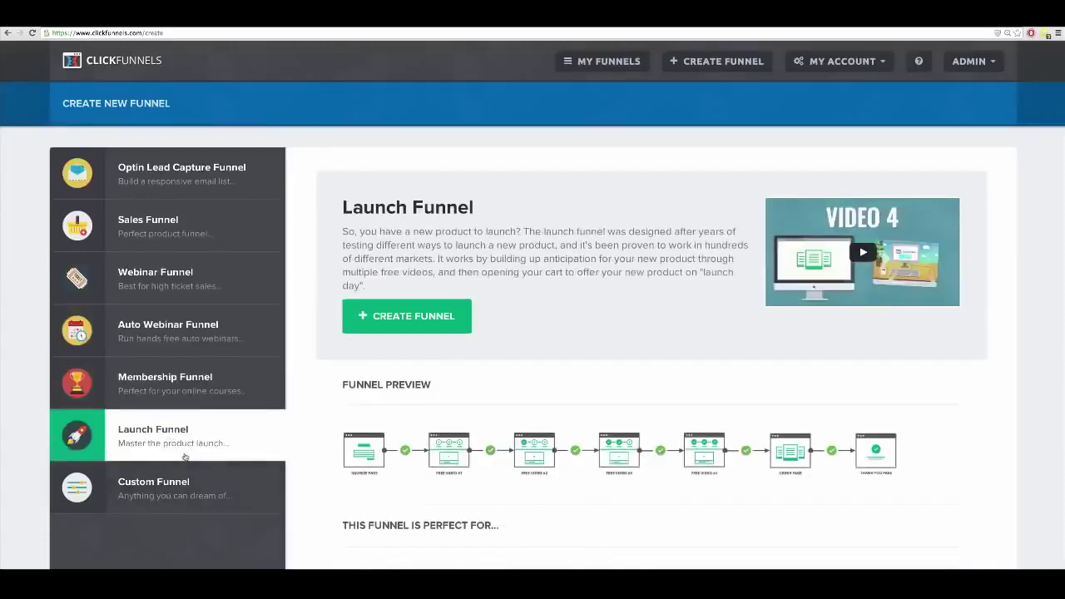
- Create a membership funnel named Life Hacking Secrets with the group tag SuccessEtc
left_click(191, 383)
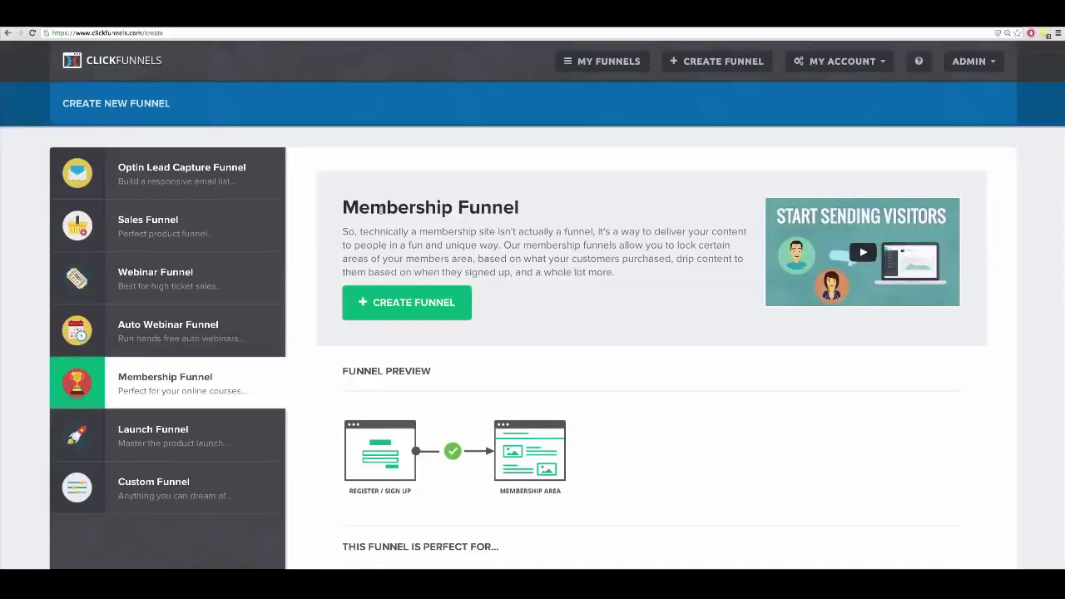
left_click(400, 307)
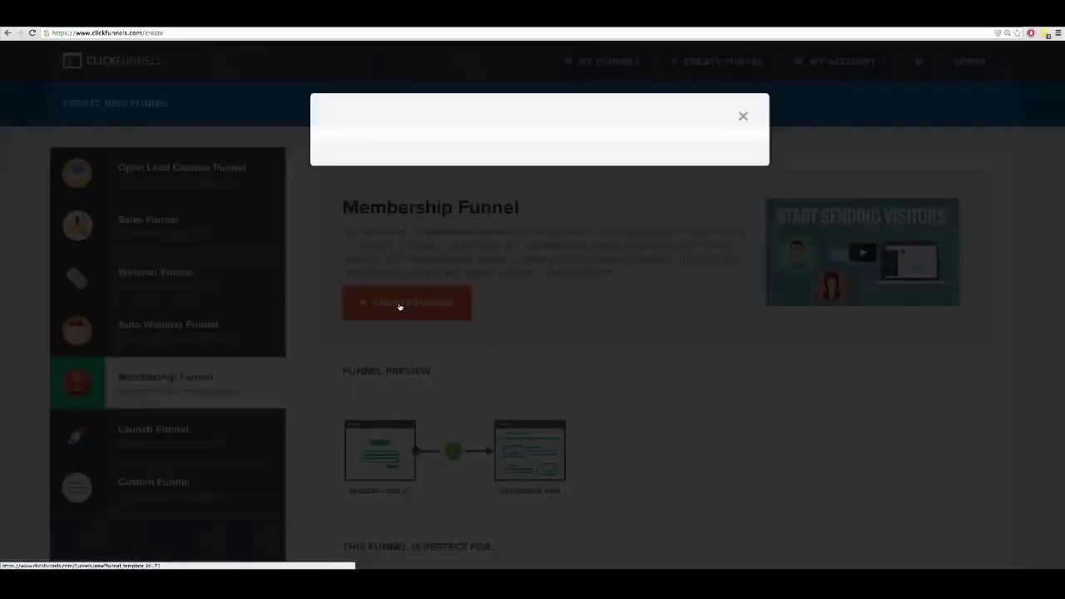
type("Life Hacking Secrets")
key("Tab")
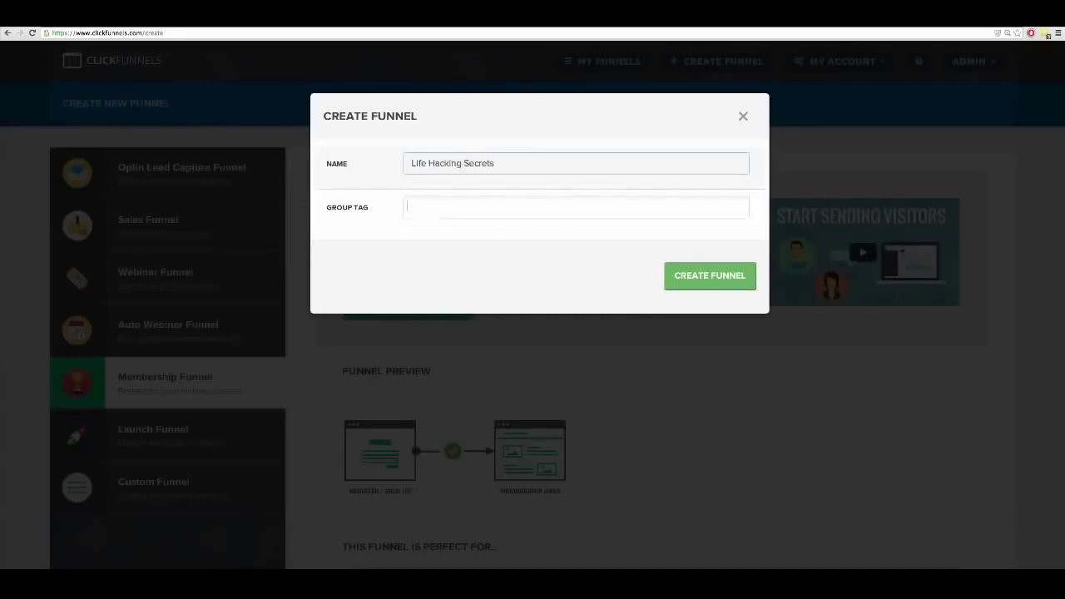
type("Life")
key("BackSpace")
key("BackSpace")
key("BackSpace")
key("BackSpace")
type("SuccessEtc")
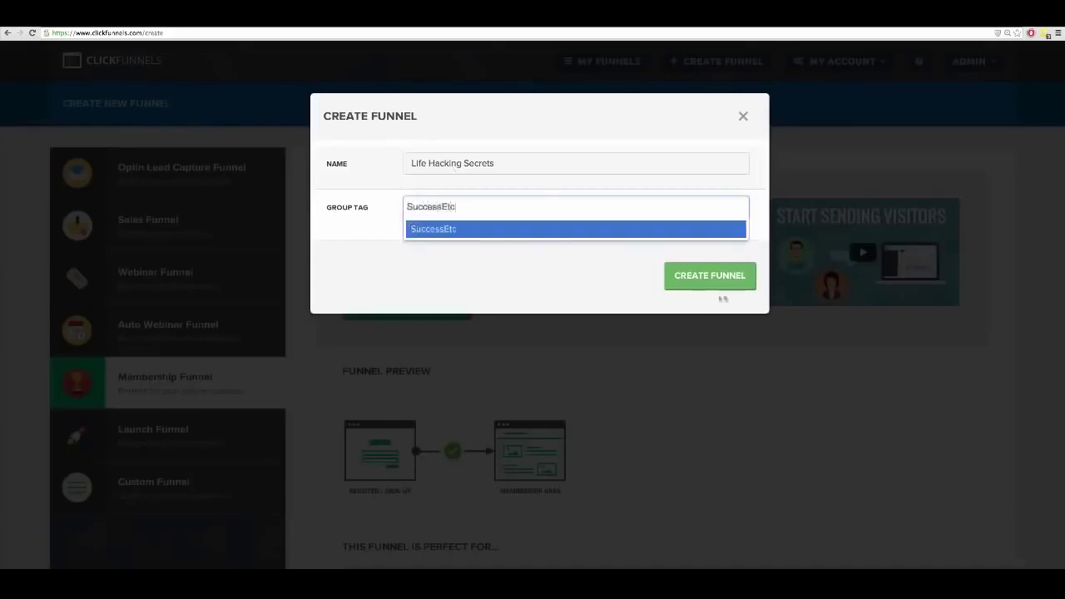
left_click(700, 283)
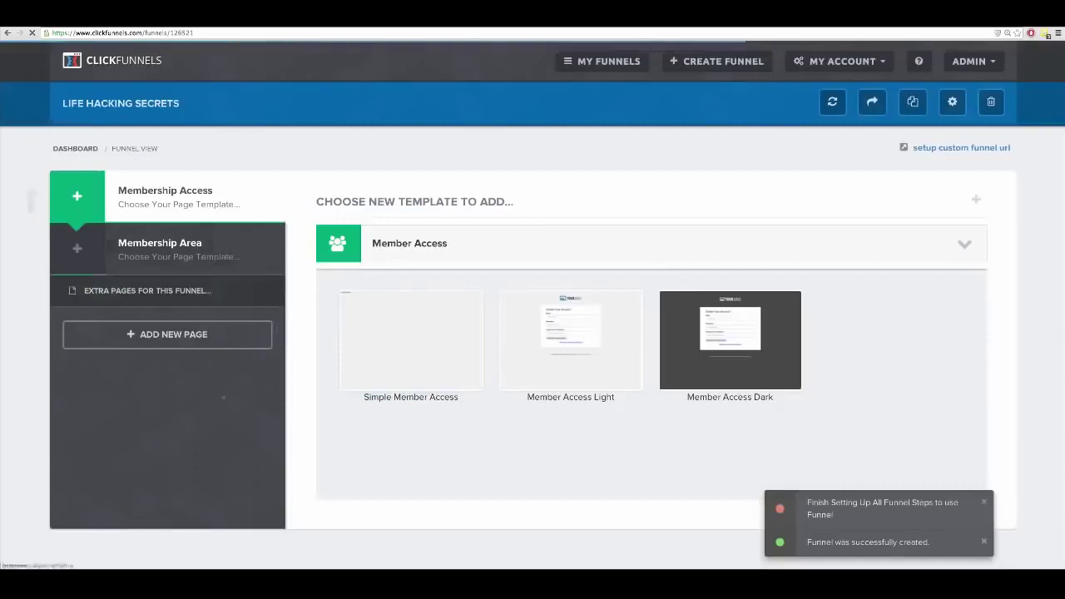
- Compare the Membership Access and Membership Area templates and apply the Listhacking Style template to the Membership Area
mouse_move(578, 326)
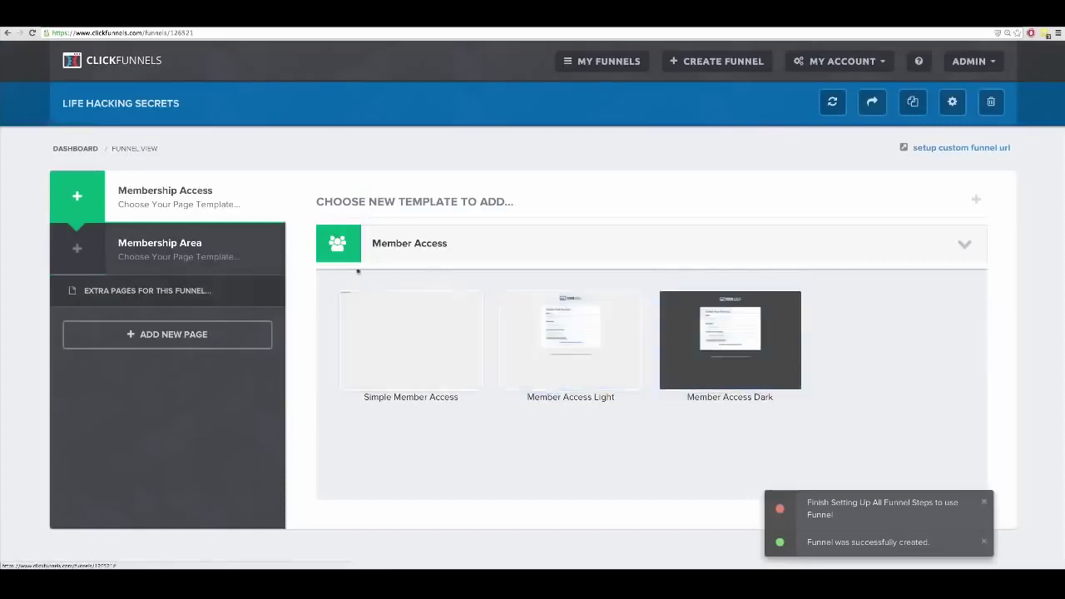
left_click(174, 254)
mouse_move(462, 336)
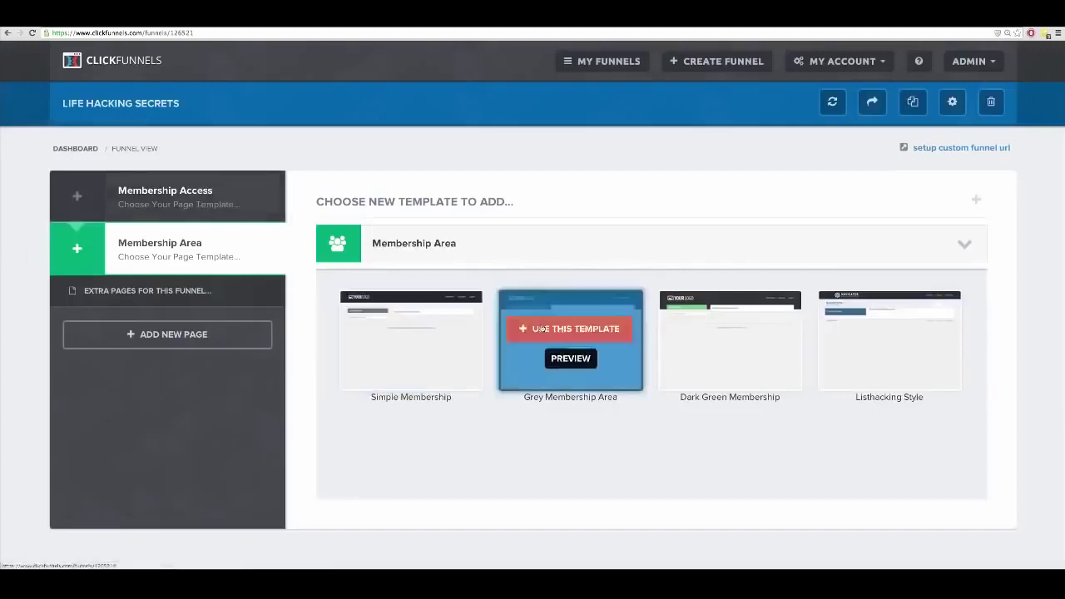
mouse_move(875, 372)
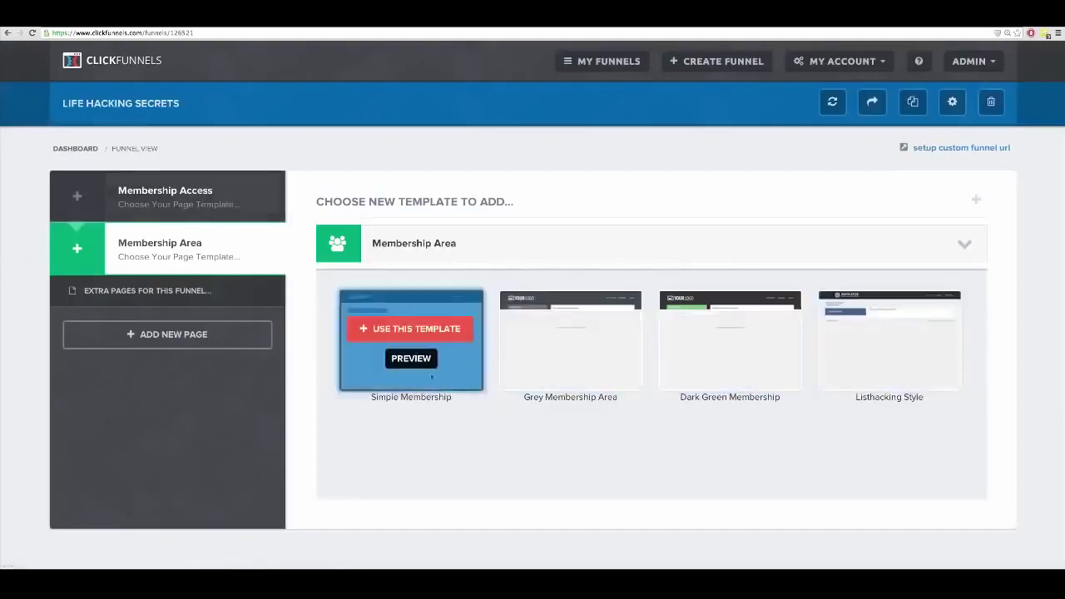
left_click(187, 193)
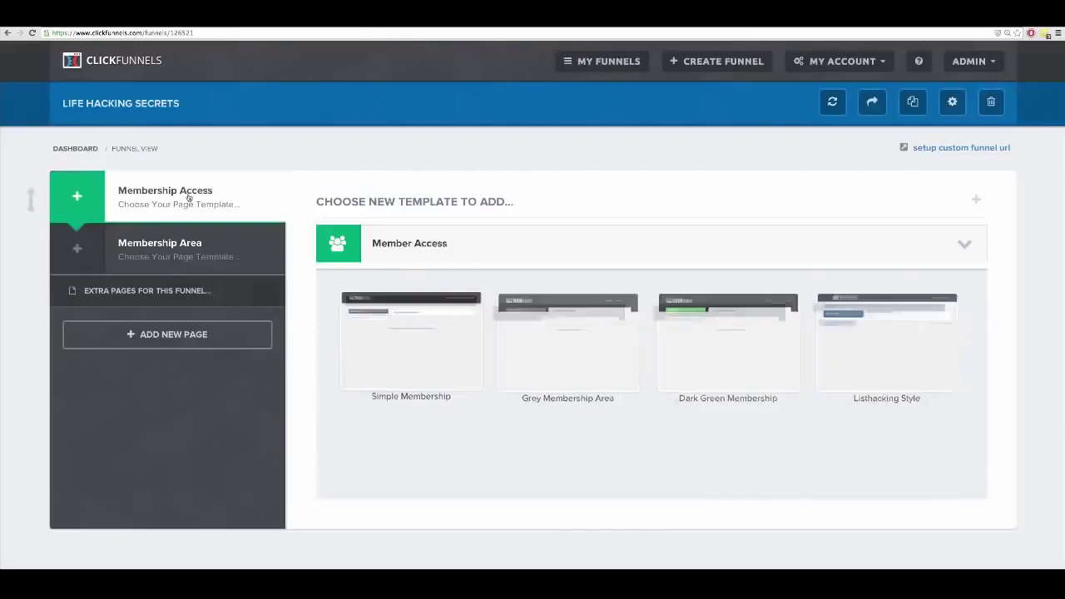
left_click(188, 242)
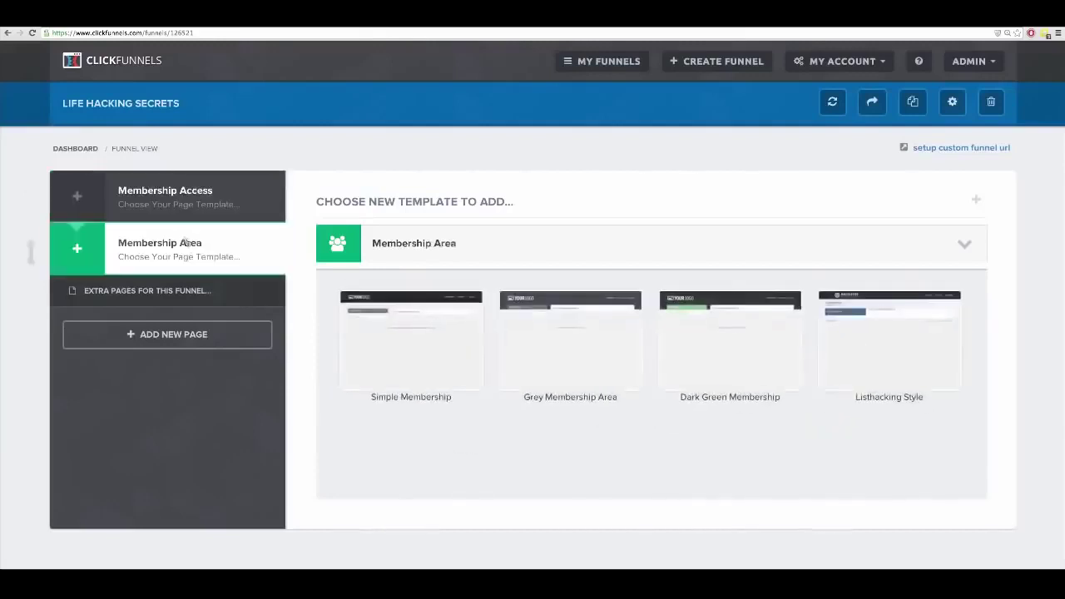
mouse_move(571, 401)
mouse_move(873, 331)
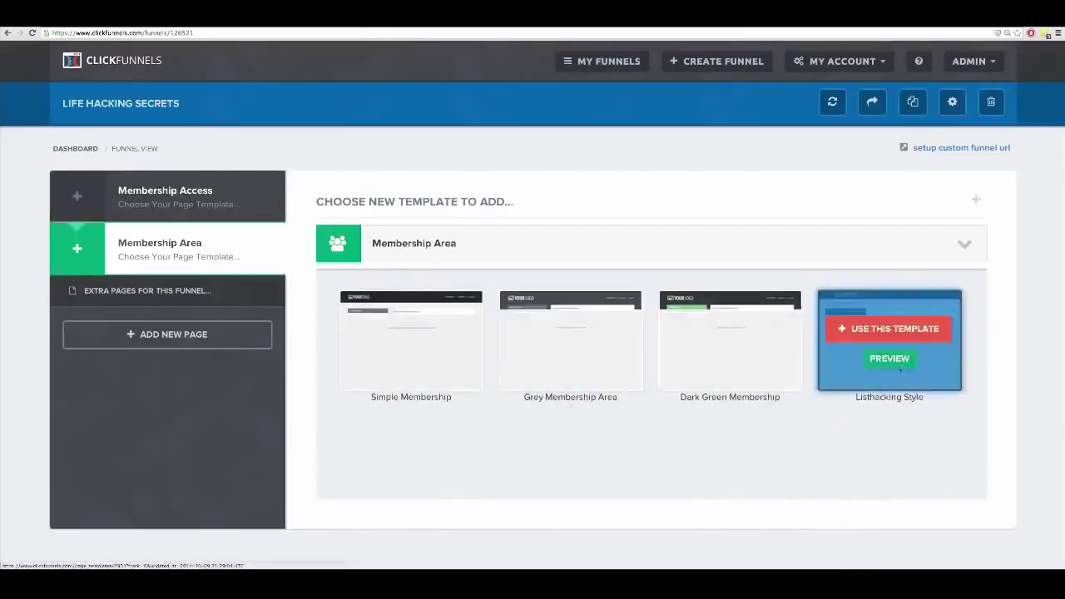
left_click(892, 331)
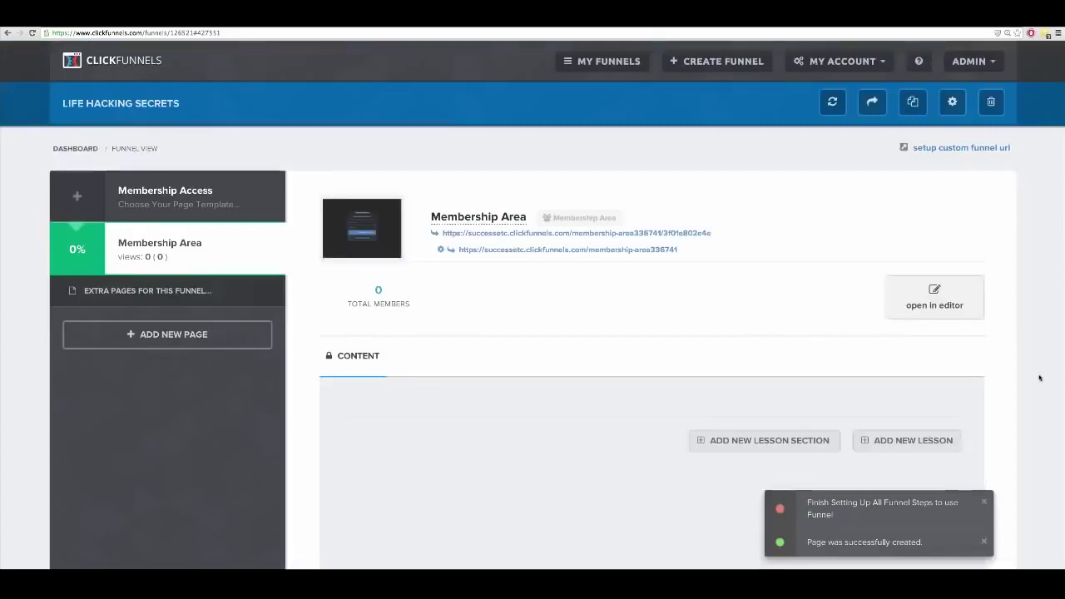
- Check the module outline in Word, then create the lesson section "Module #1 - Speed Learning" in the Membership Area in ClickFunnels
scroll(1039, 379, "down", 2)
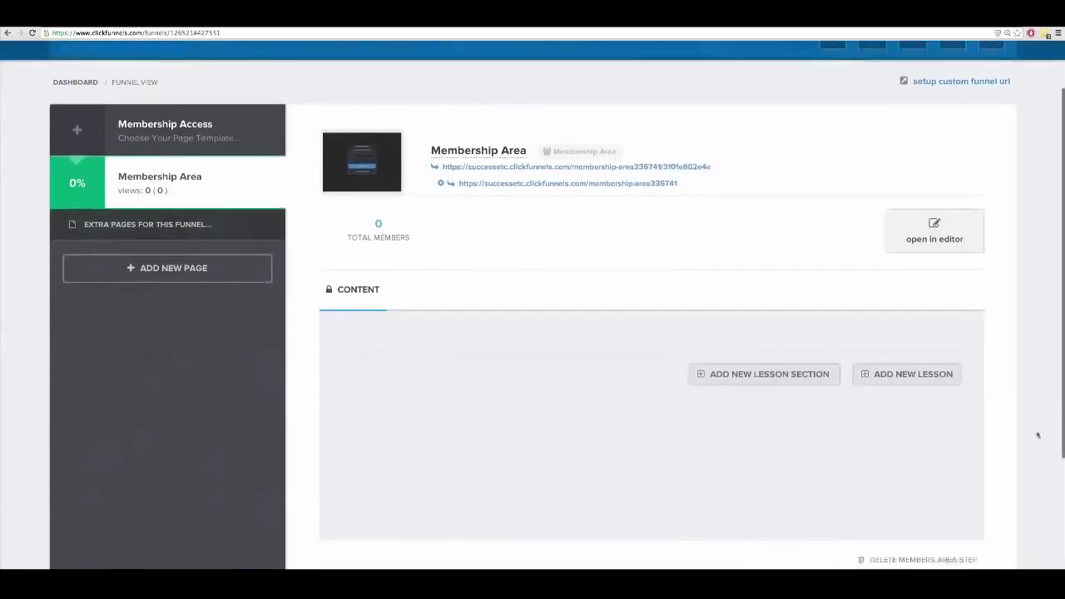
key("super+Tab")
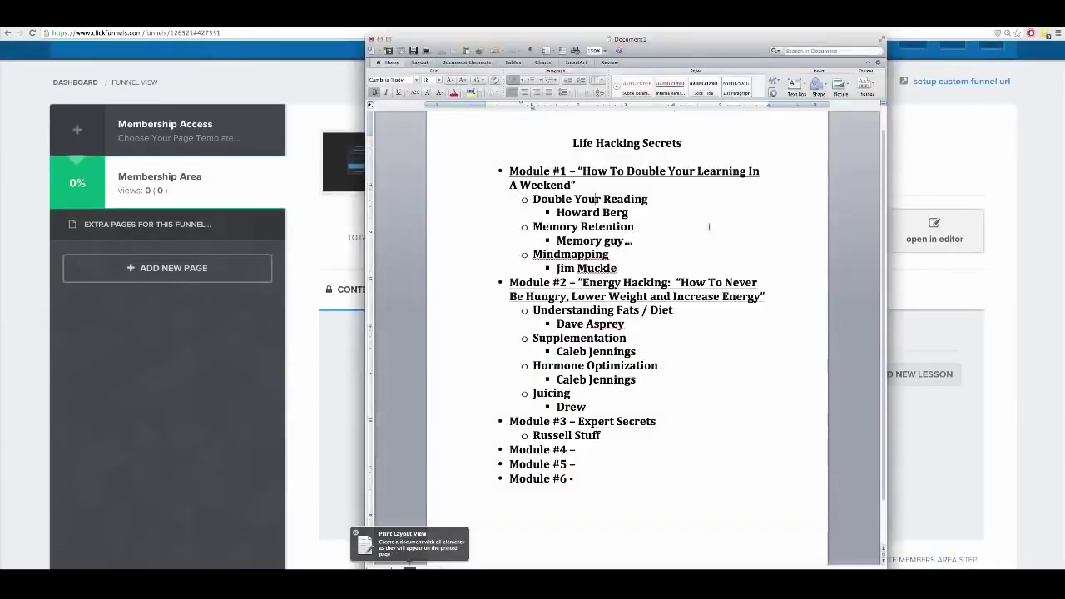
left_click_drag(675, 38, 734, 39)
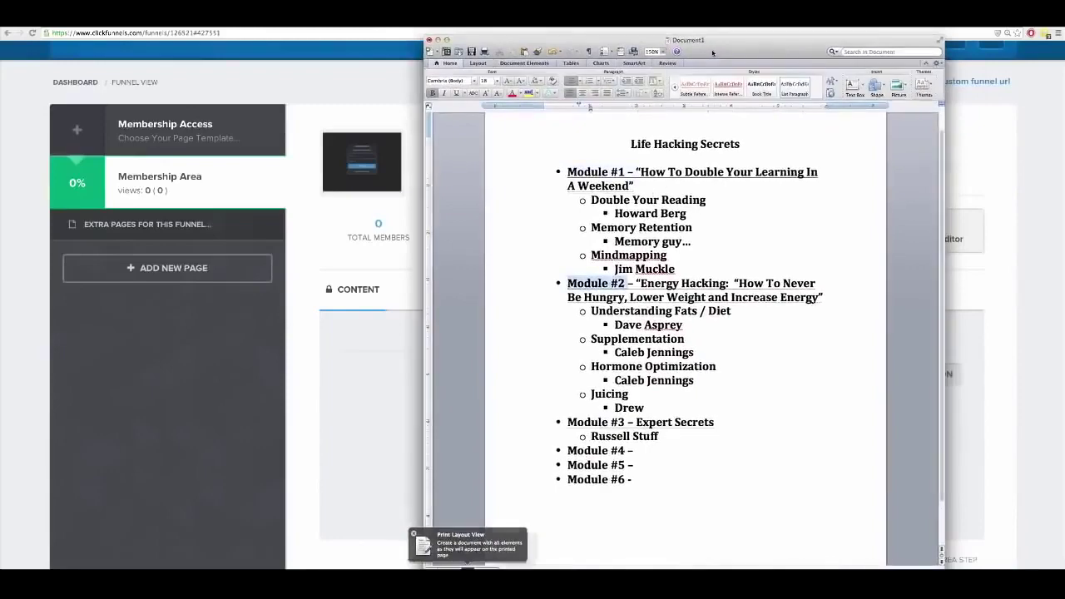
left_click_drag(712, 53, 783, 64)
left_click(707, 197)
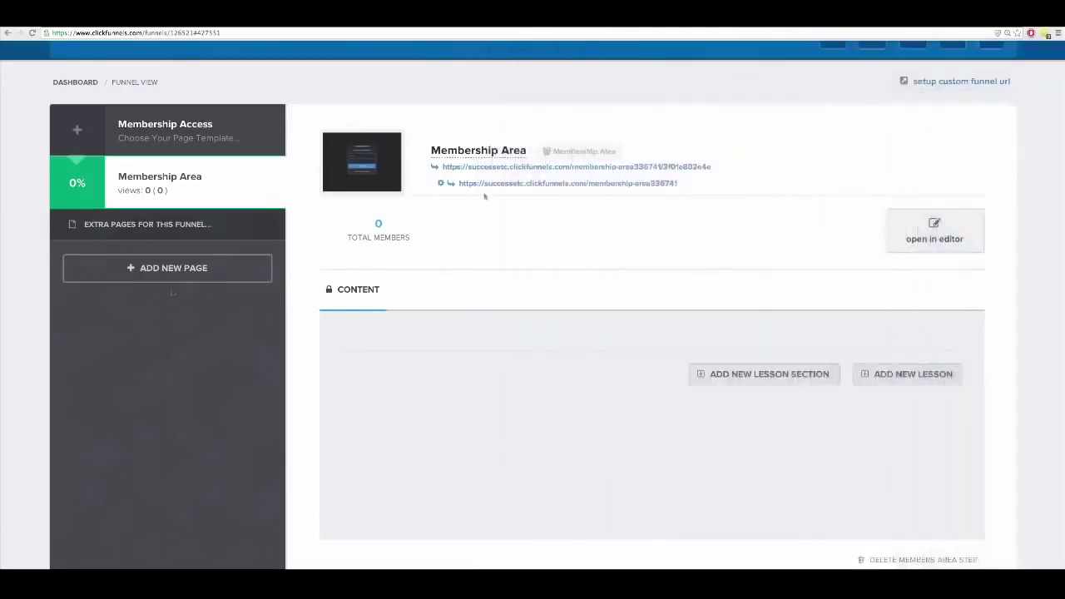
left_click(726, 375)
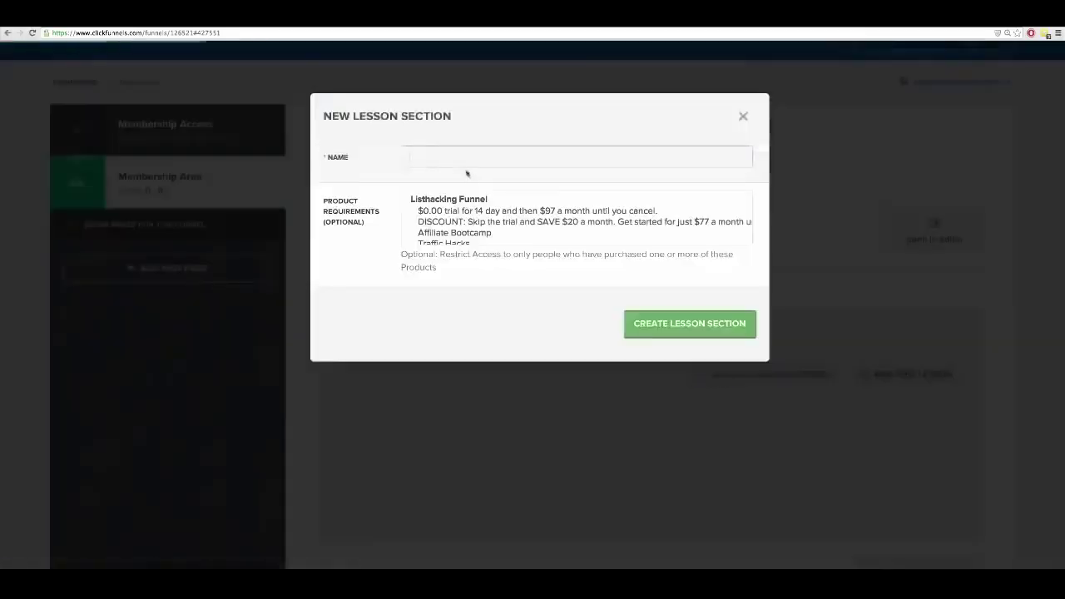
type("M")
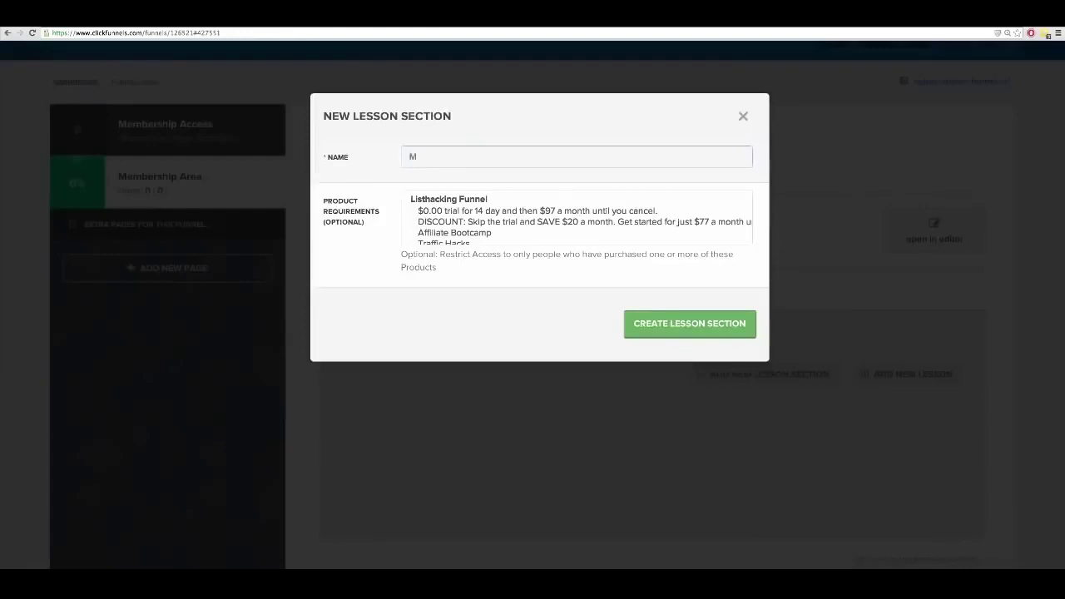
type("odule #1 -")
type(" Speed Lis")
key("BackSpace")
type("earning")
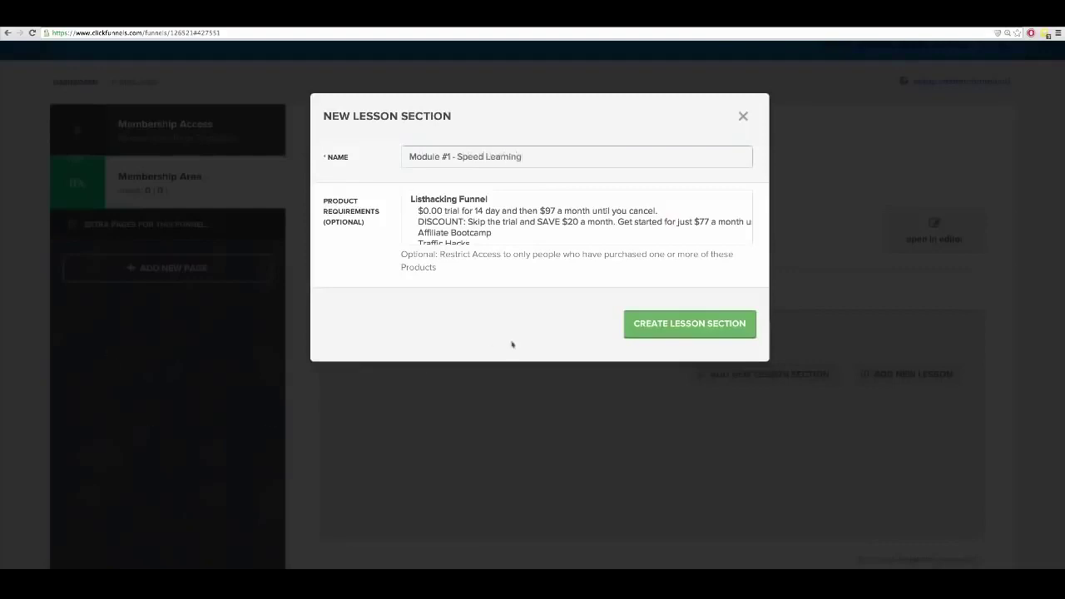
left_click(689, 324)
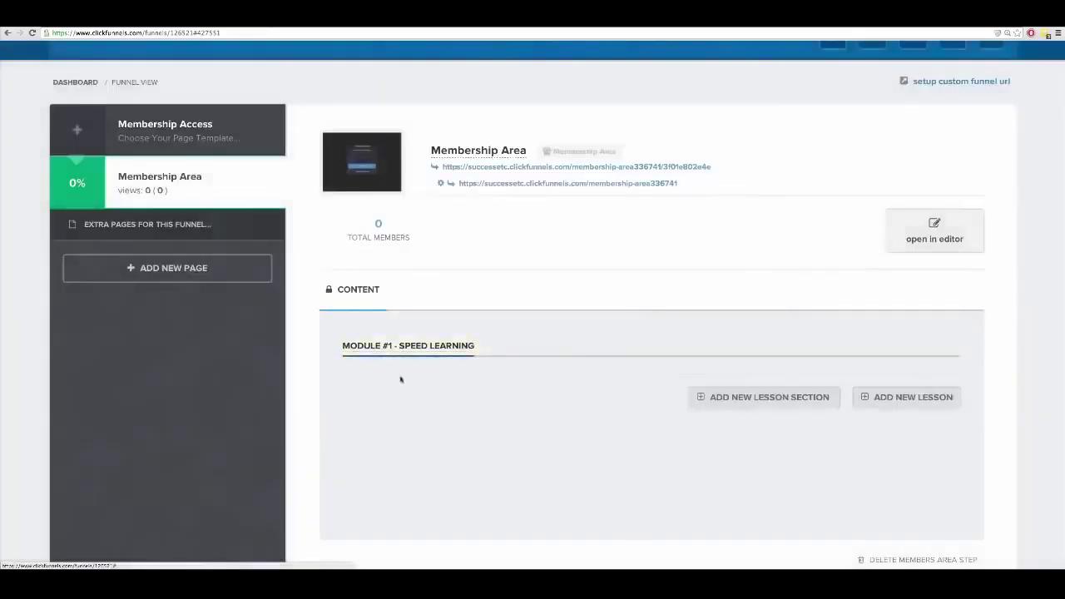
- Create a second lesson section named "Module #2 - Energy Hacking"
left_click(757, 398)
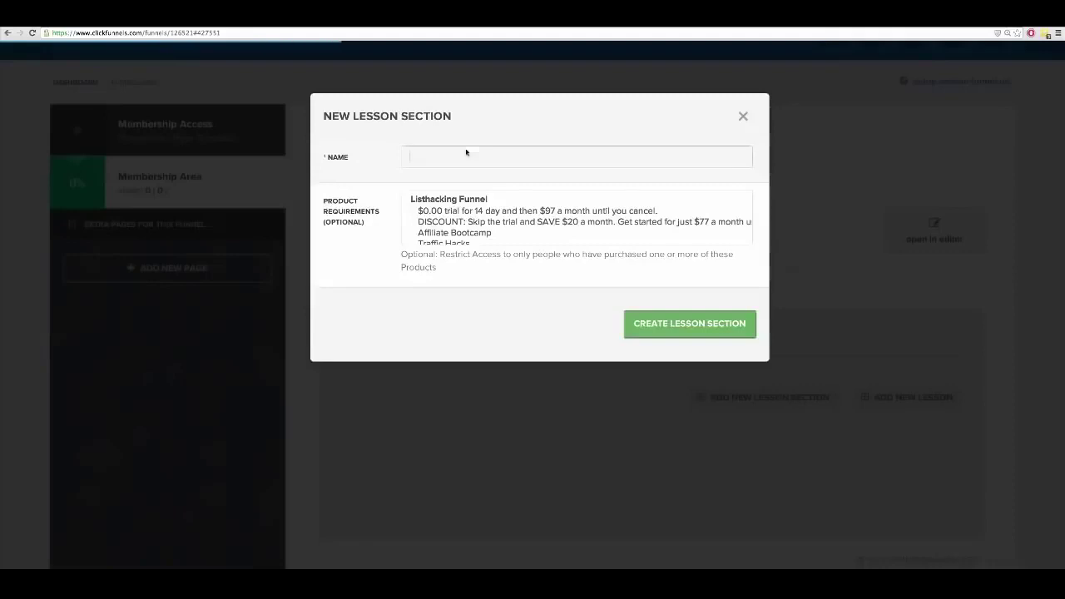
type("Mo")
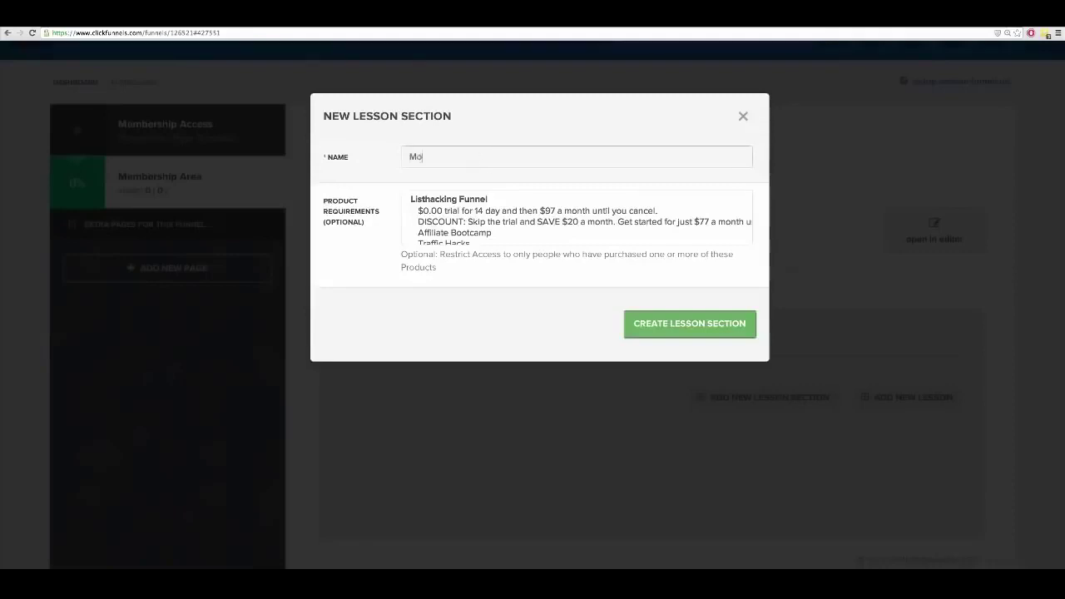
type("dule #2 - Eneregy Hacking")
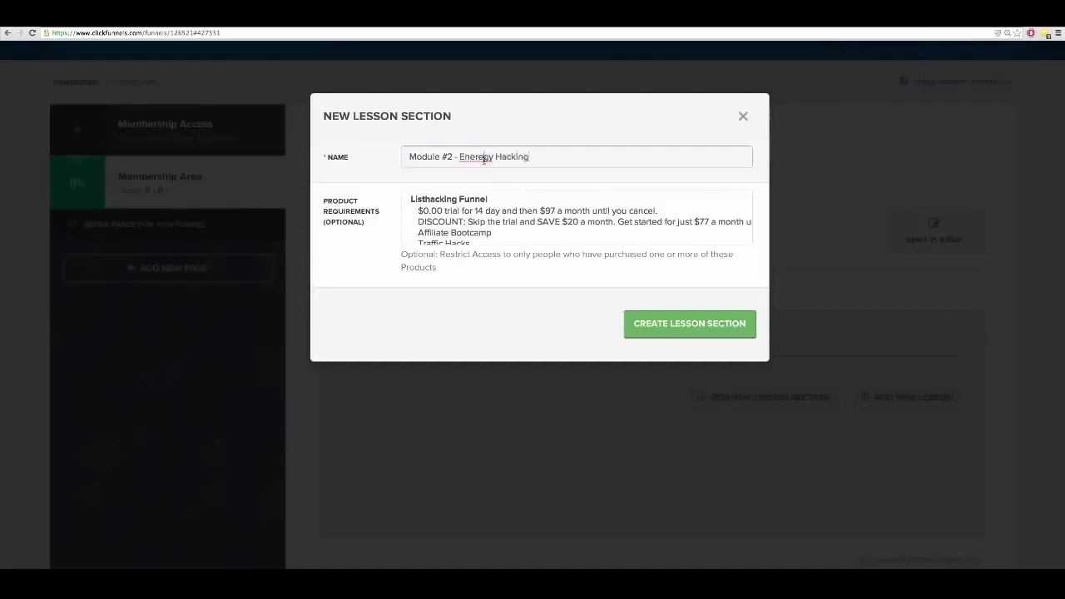
left_click(709, 328)
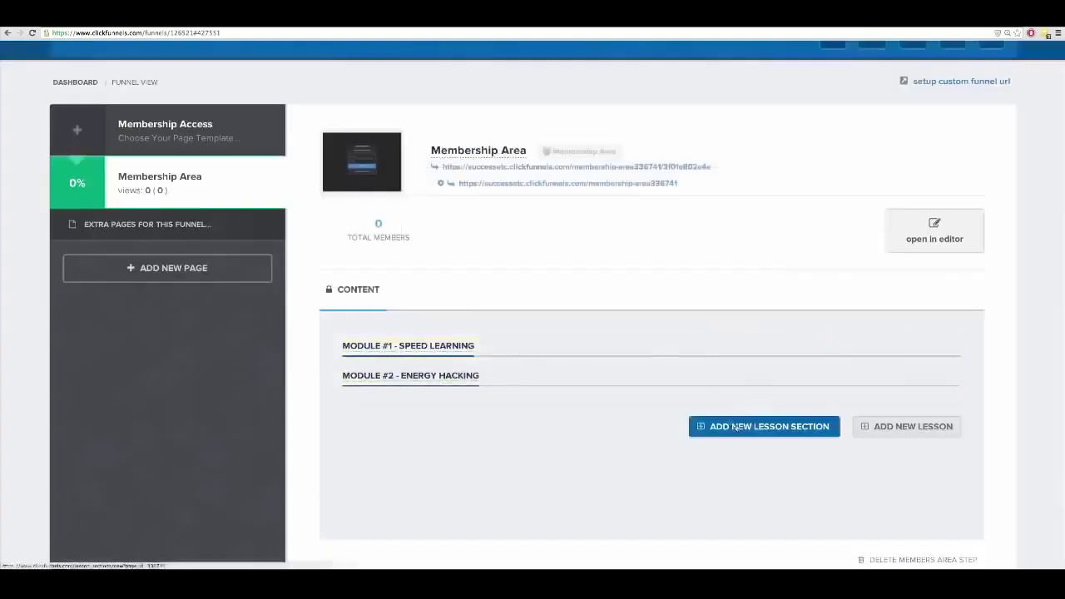
- Create a third lesson section named "Module #3 - Expert Secrets"
left_click(722, 425)
left_click(479, 159)
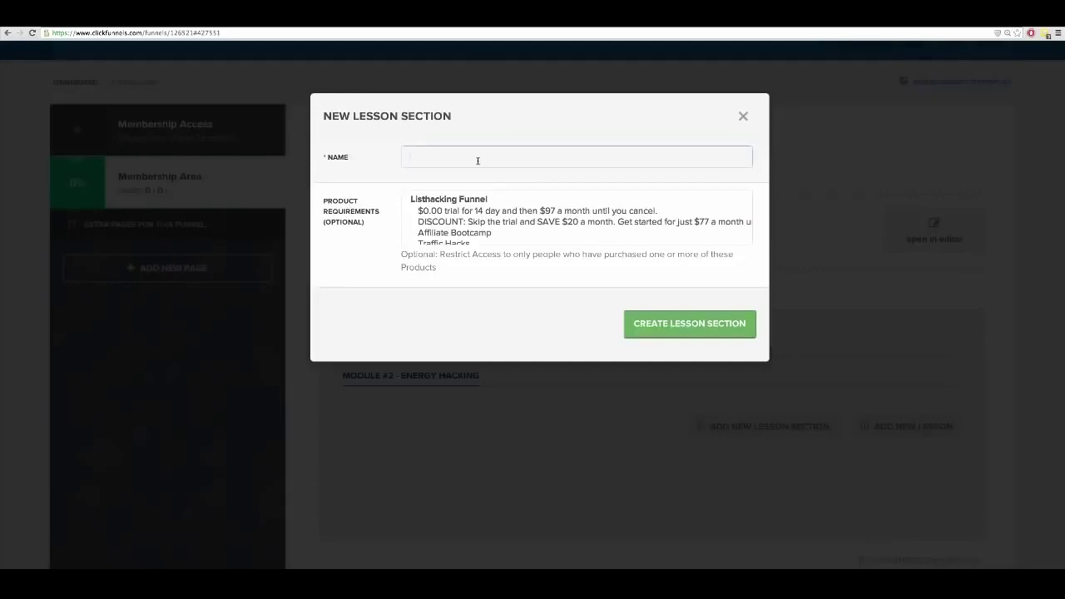
type("Moduelle #3 - Expert Secrets")
left_click(665, 326)
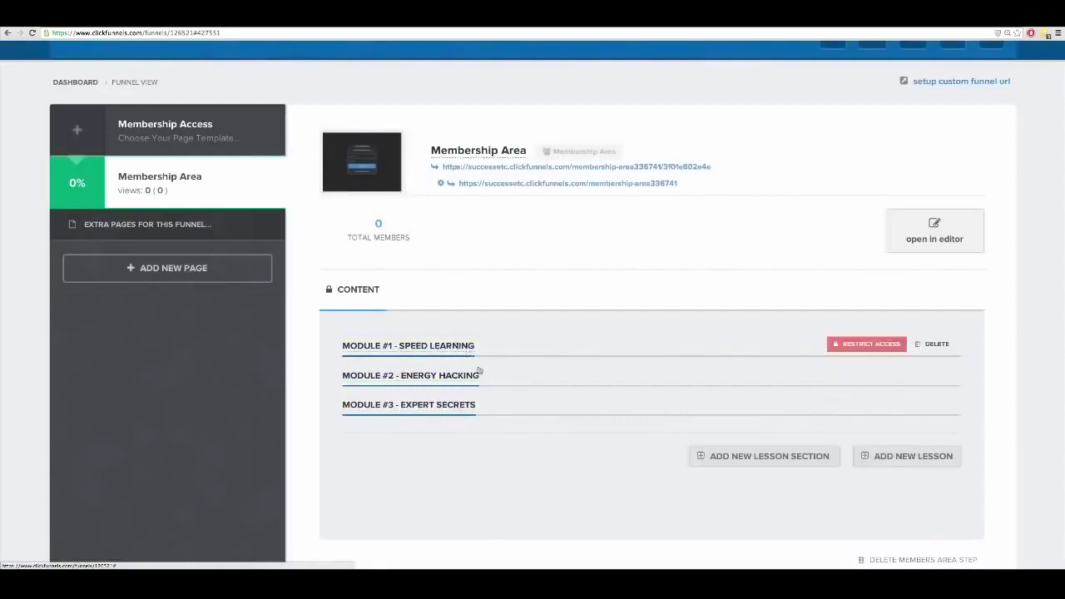
- Start a new lesson assigned to the Module #1 - Speed Learning section
left_click(898, 456)
left_click(509, 157)
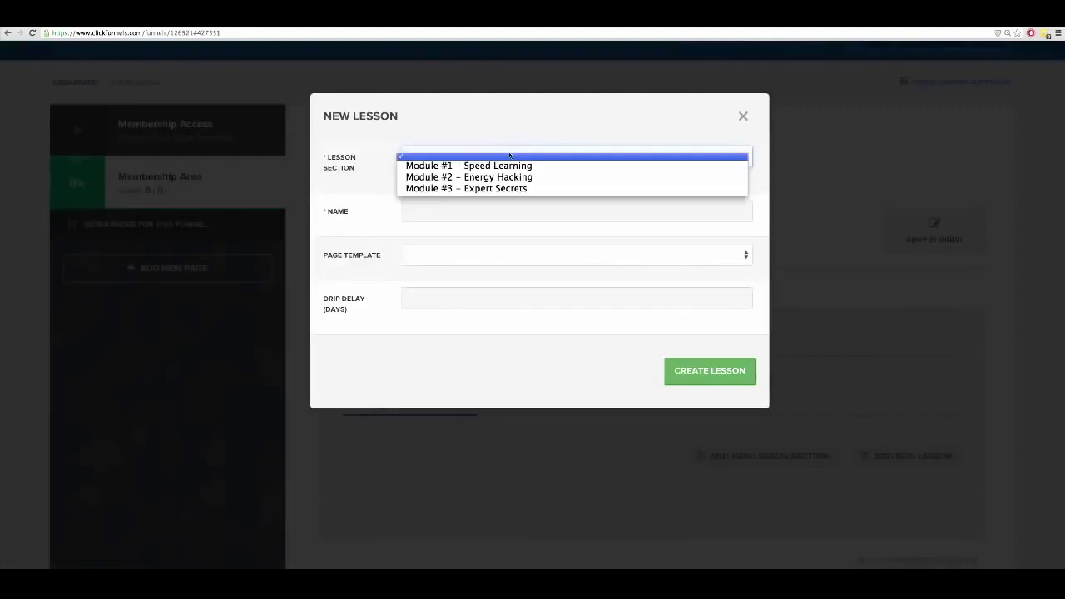
left_click(475, 167)
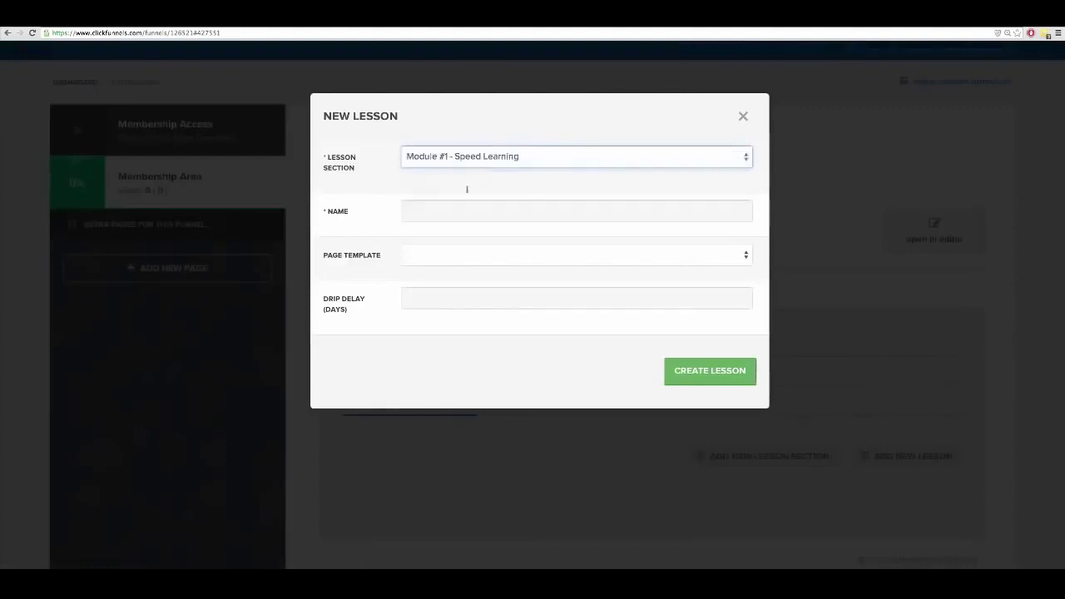
left_click(453, 215)
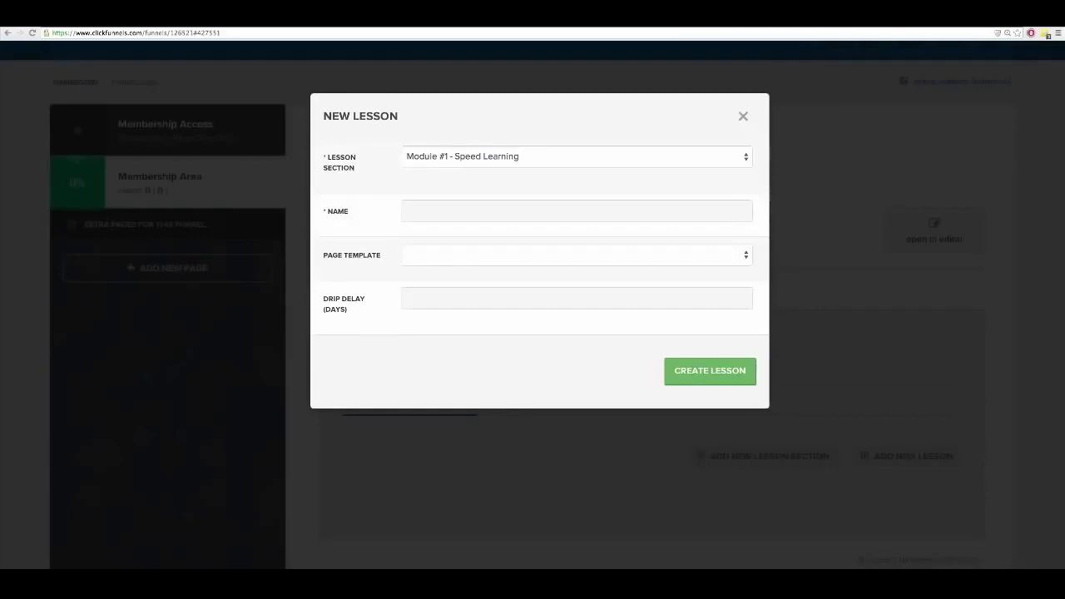
- Review the Double Your Reading, Memory Retention and Mindmapping topics under Module #1 in the Word outline, then return to ClickFunnels
left_click_drag(1063, 51, 851, 60)
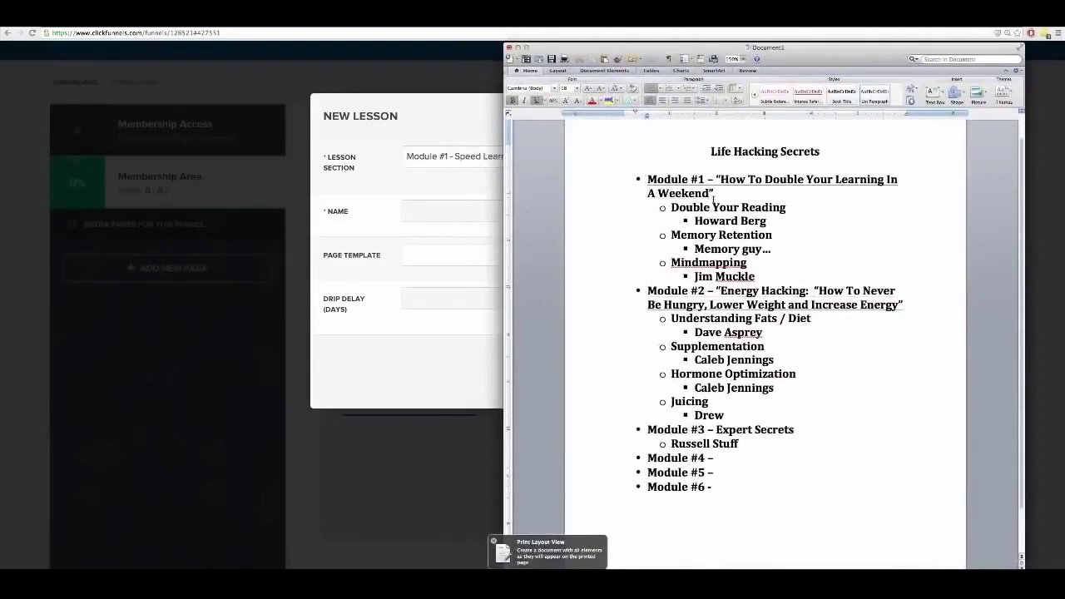
left_click_drag(758, 277, 674, 210)
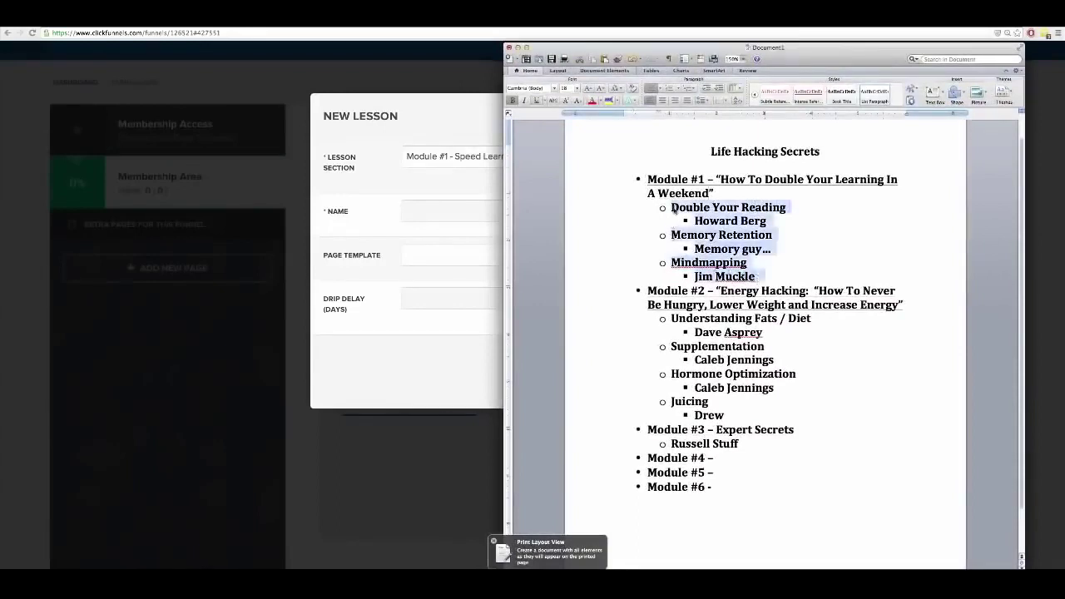
left_click(732, 223)
triple_click(732, 221)
left_click(771, 221)
left_click_drag(771, 220, 673, 207)
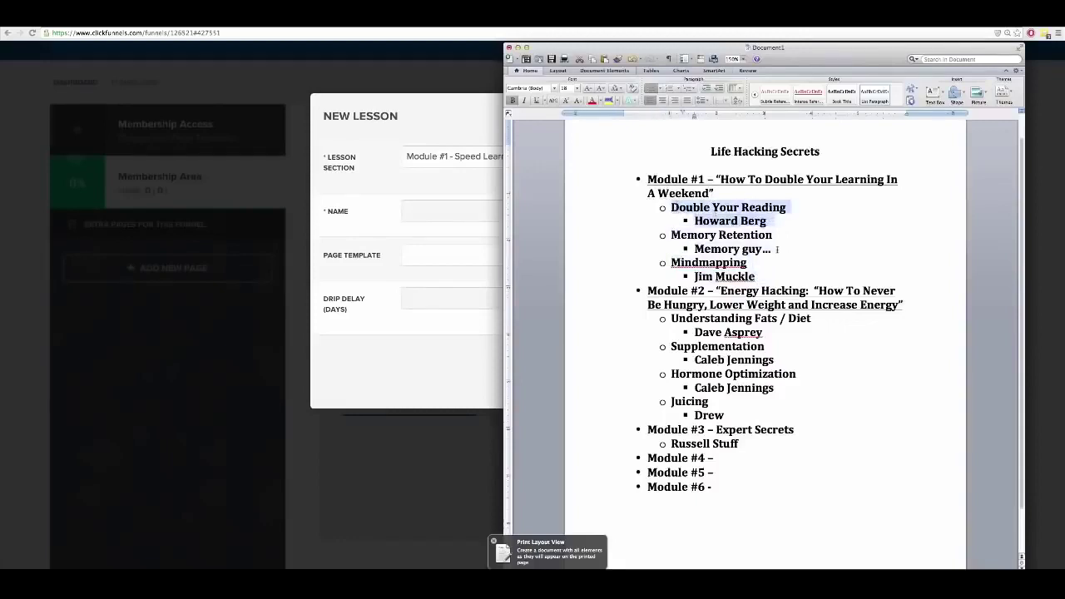
left_click_drag(777, 248, 672, 236)
left_click_drag(763, 277, 672, 263)
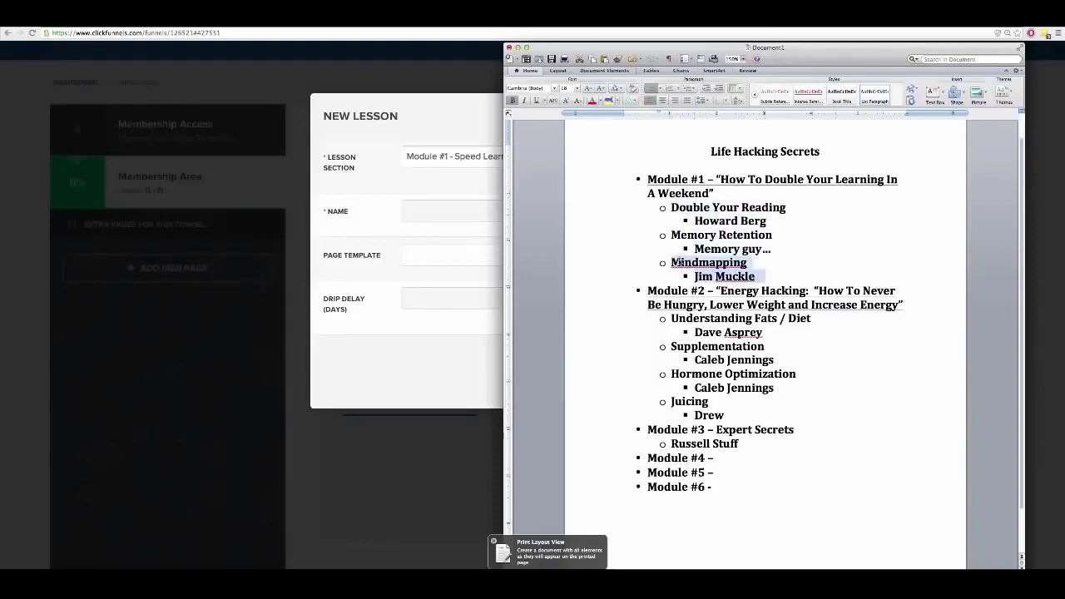
left_click_drag(763, 277, 672, 207)
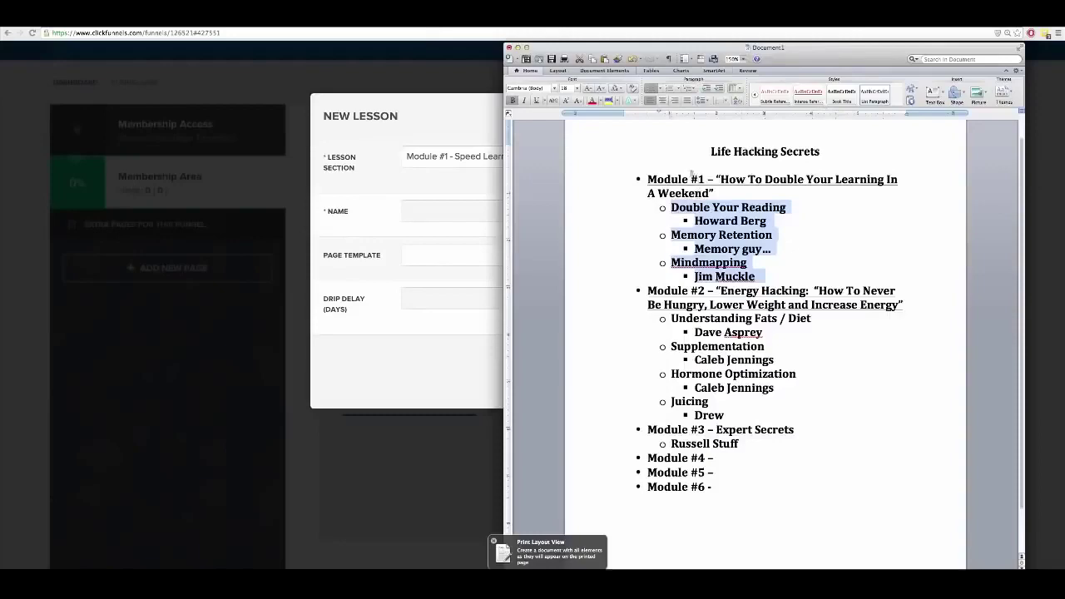
key("super+Tab")
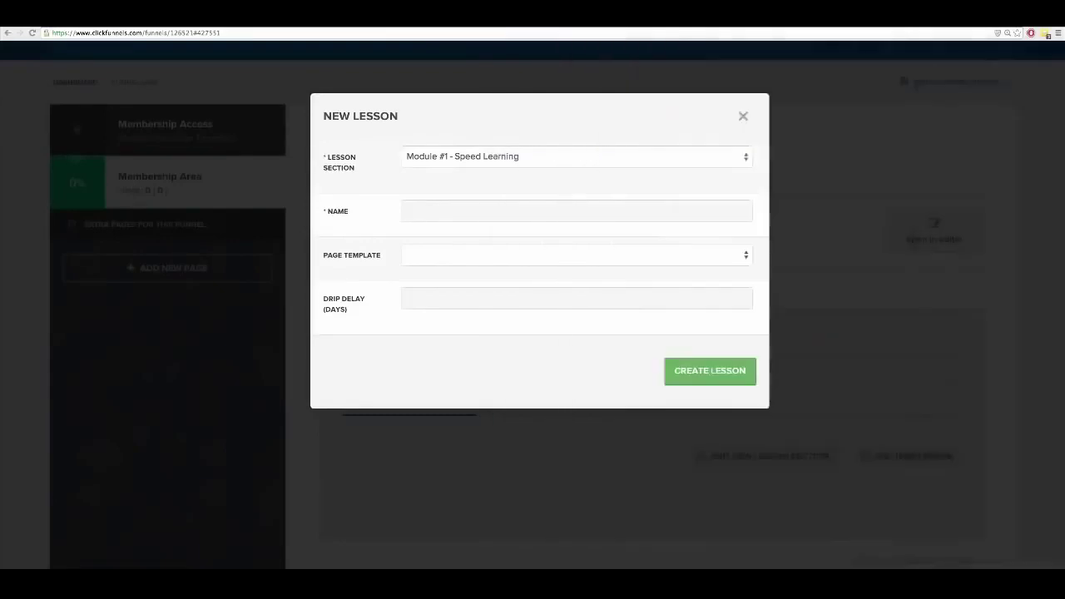
- Create the lesson "Speed Learning Masterclass" with the Video Lesson page template and a drip delay of 0 days
left_click(420, 212)
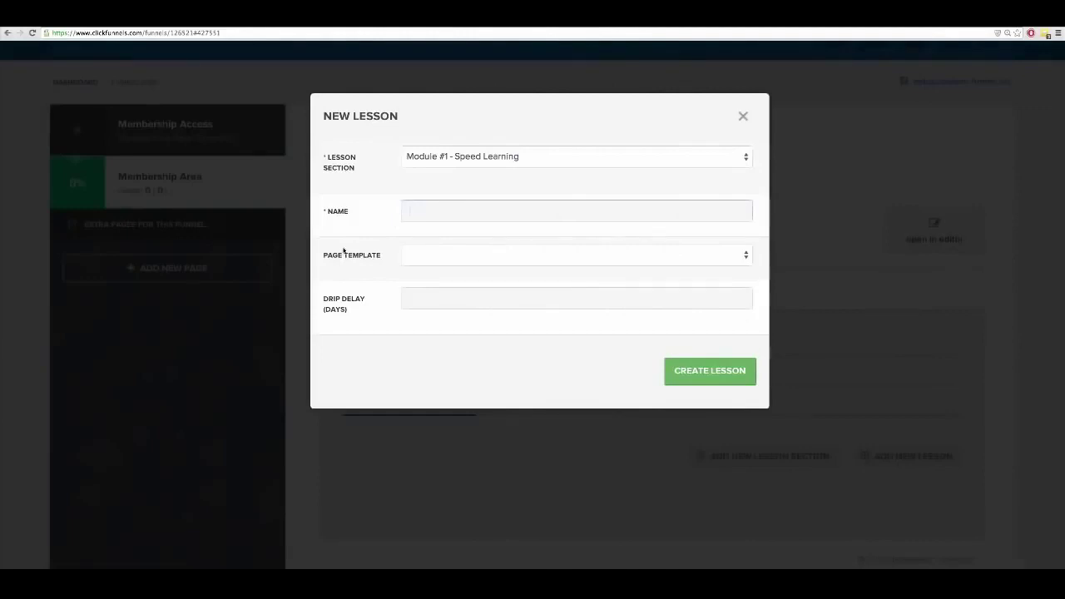
type("Speed Learning Mastercall")
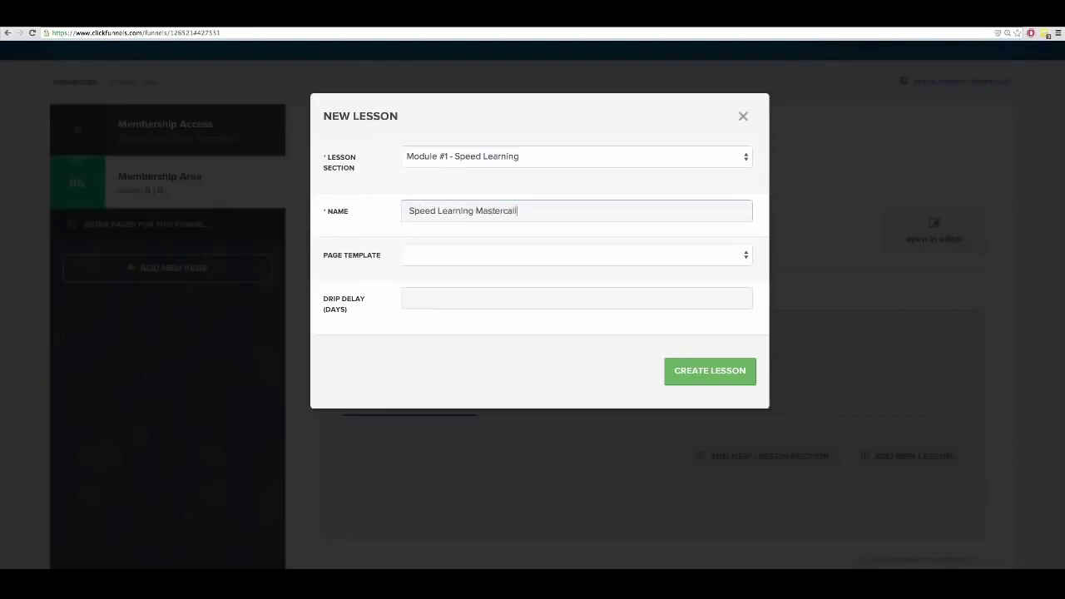
type("lass")
left_click(415, 258)
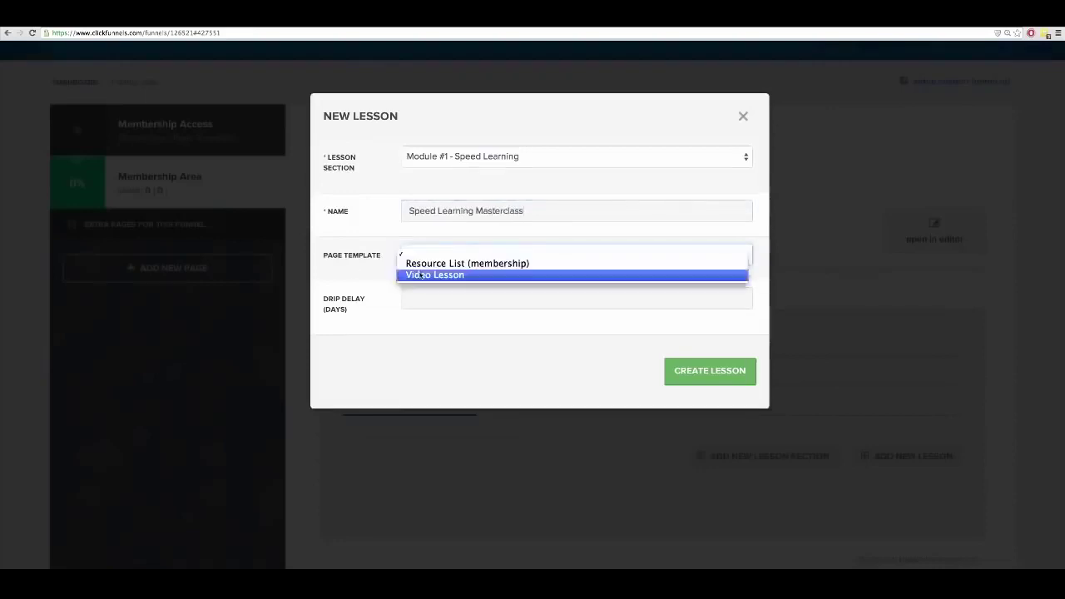
left_click(420, 276)
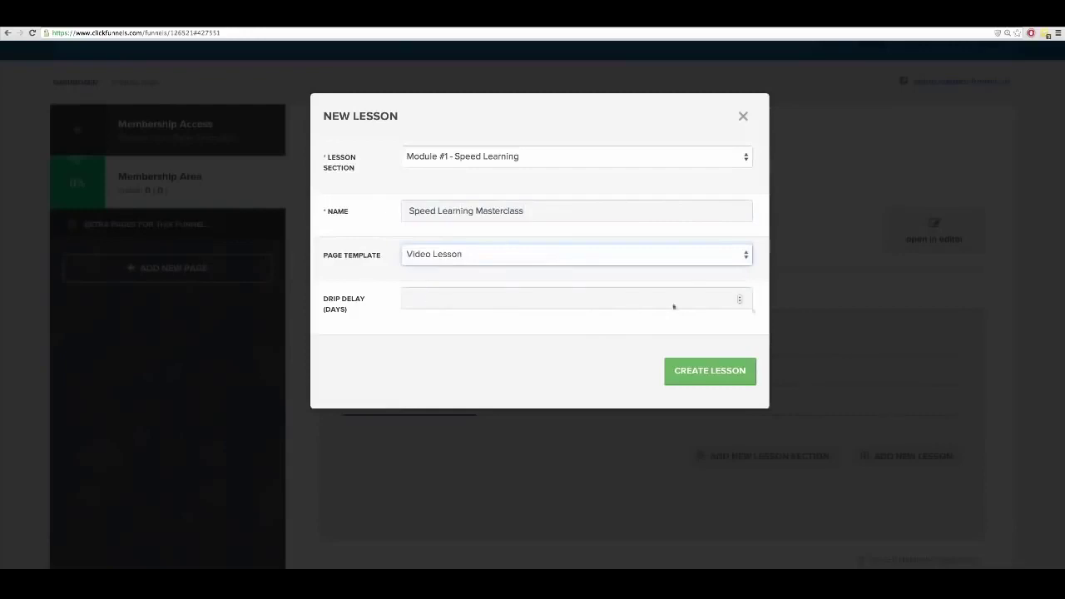
left_click(739, 303)
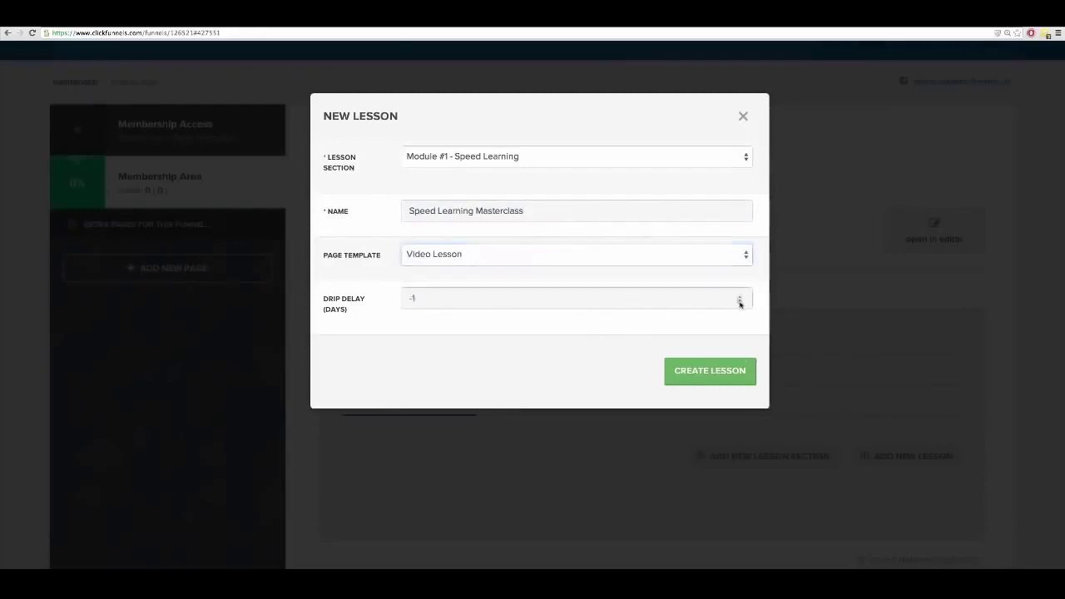
left_click(739, 302)
left_click(693, 372)
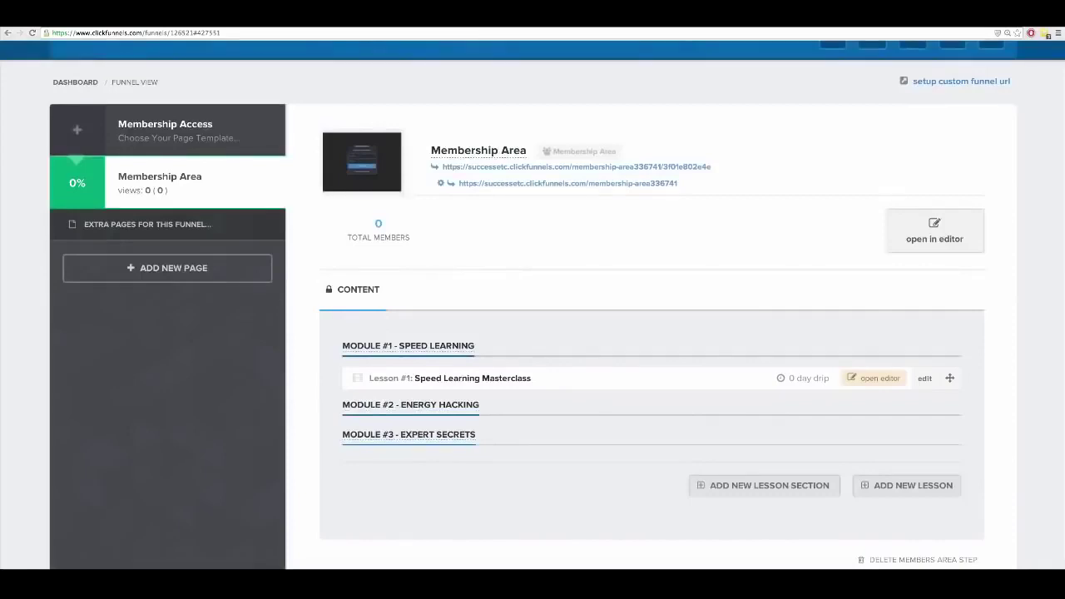
- Check the first Module #1 topic in the Word outline and start another lesson in the Module #1 - Speed Learning section in ClickFunnels
key("super+Tab")
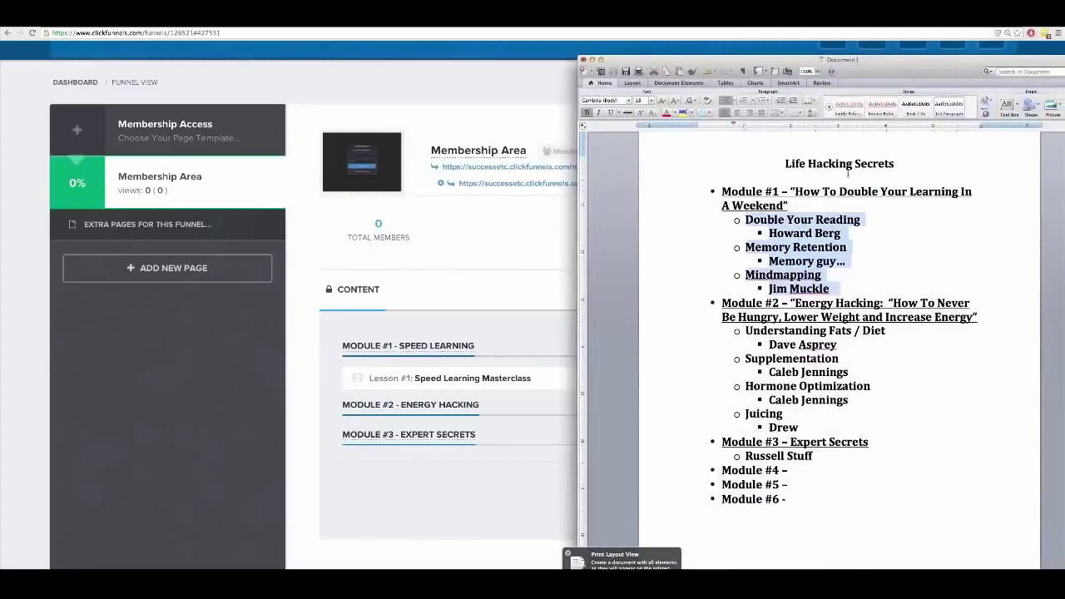
left_click(757, 220)
left_click_drag(843, 234, 778, 223)
key("super+Tab")
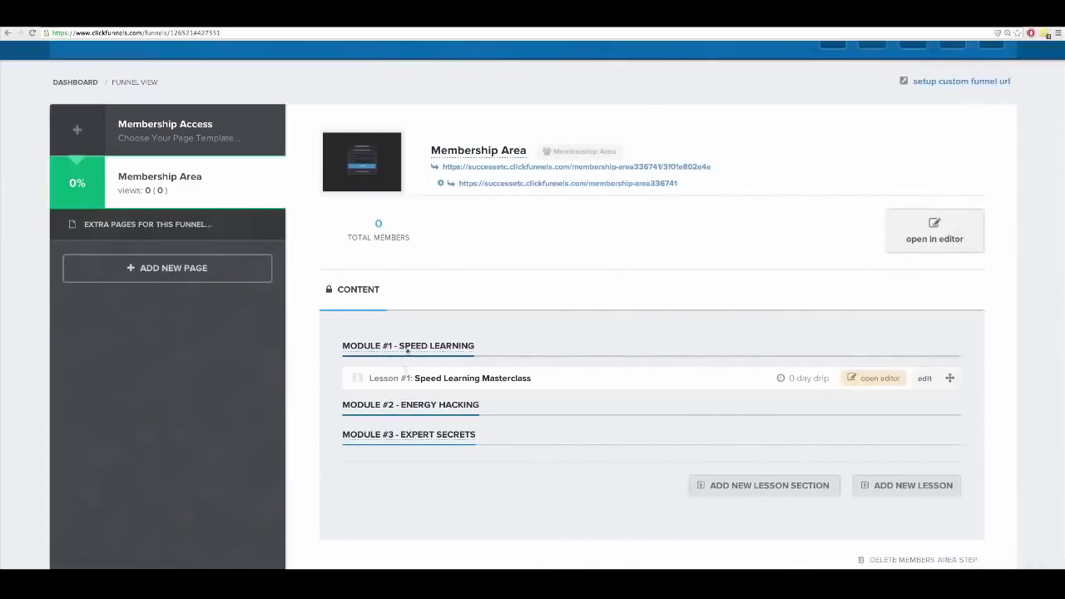
left_click(902, 488)
left_click(449, 165)
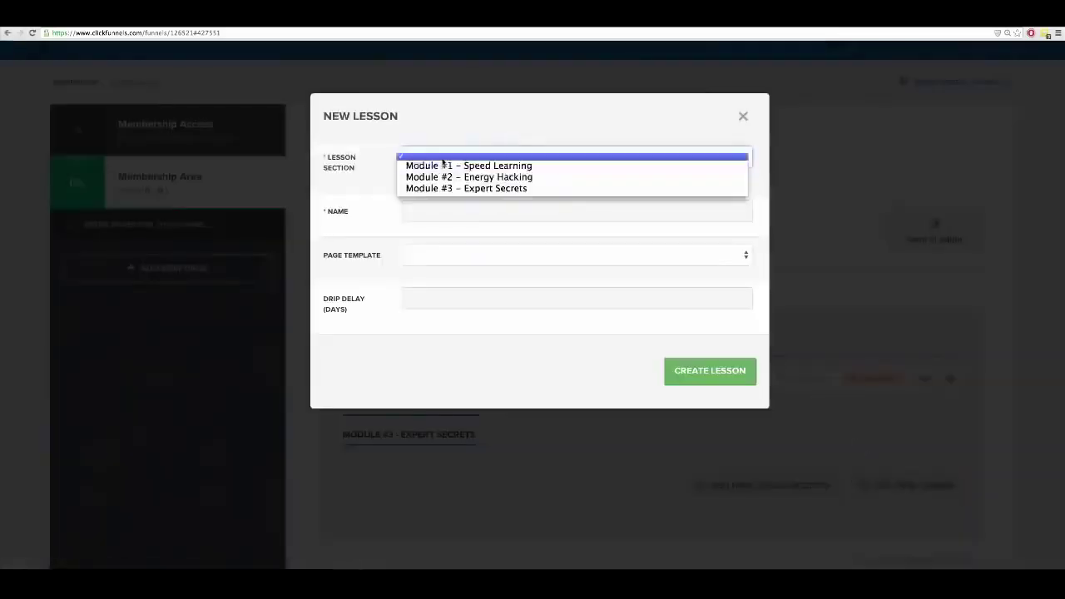
left_click(415, 166)
left_click(426, 216)
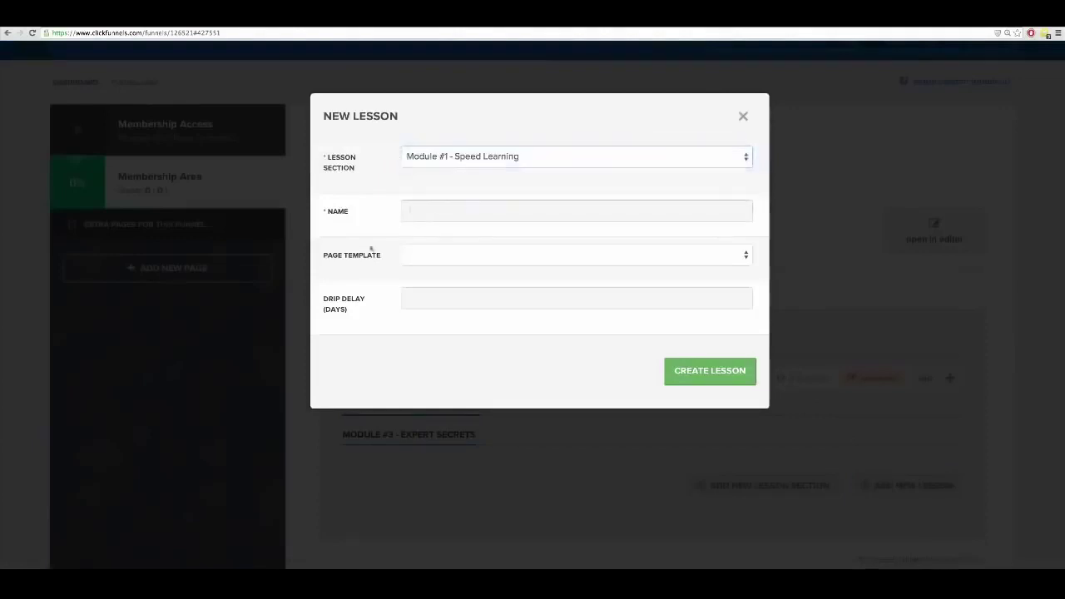
- Name the new Module #1 - Speed Learning lesson "Double Your Reading"
type("Doulbe Y")
key("BackSpace")
key("BackSpace")
key("BackSpace")
key("BackSpace")
type("ble Your Reading - Howe")
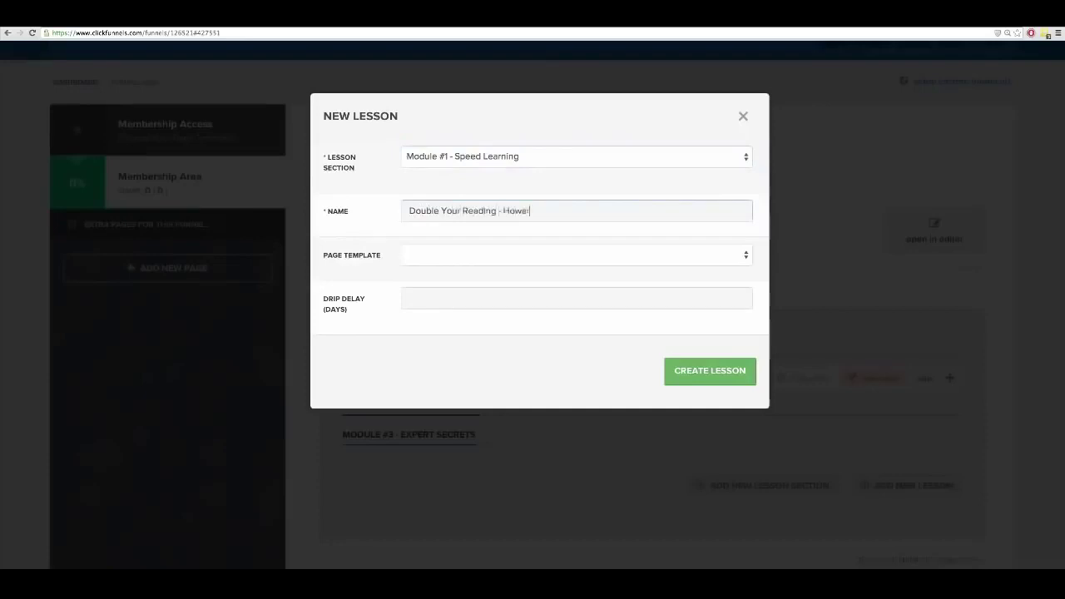
key("BackSpace")
key("BackSpace")
key("BackSpace")
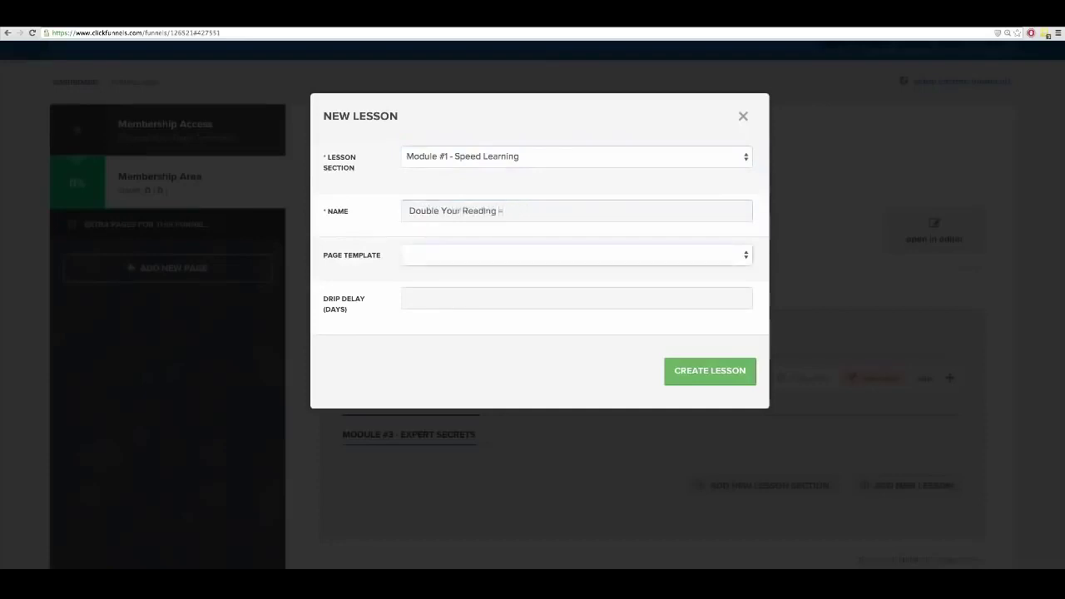
key("BackSpace")
key("BackSpace")
- Give the lesson the Video Lesson page template and a drip delay of 0 days, and create it
left_click(484, 255)
left_click(486, 273)
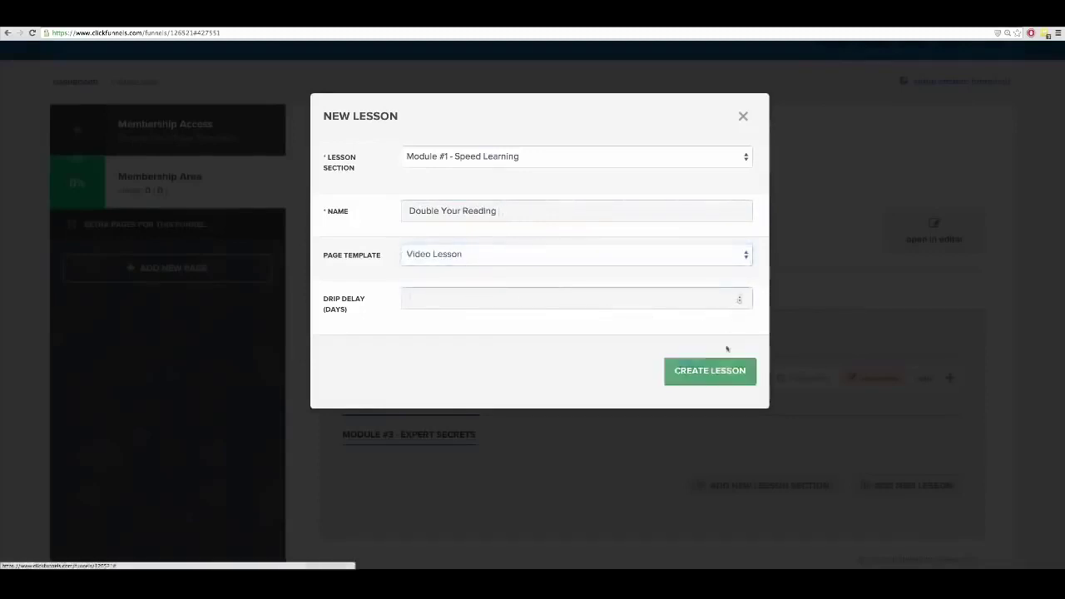
left_click(740, 298)
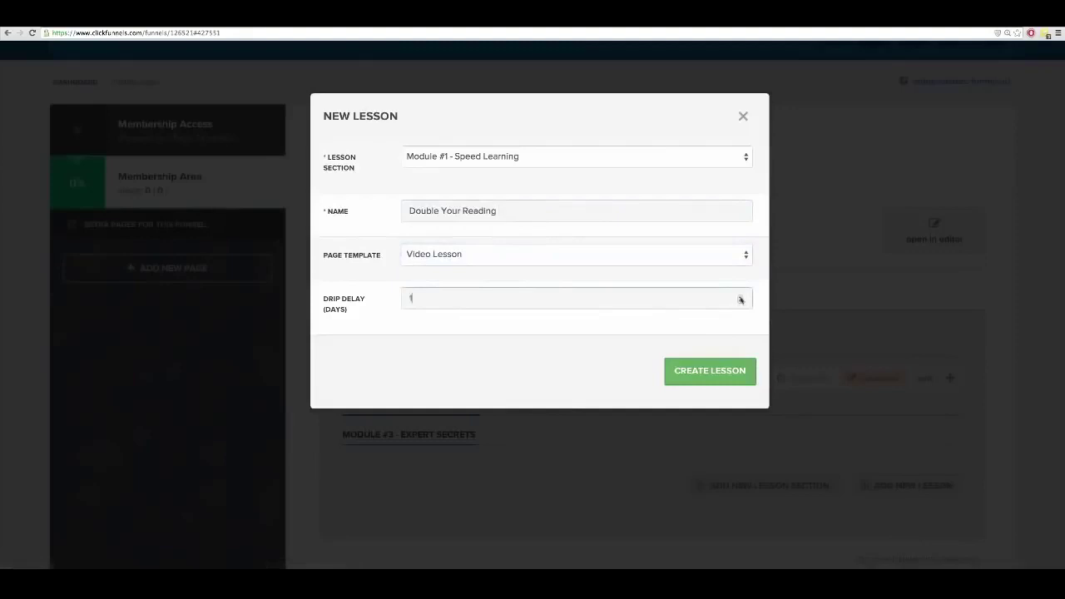
left_click(693, 371)
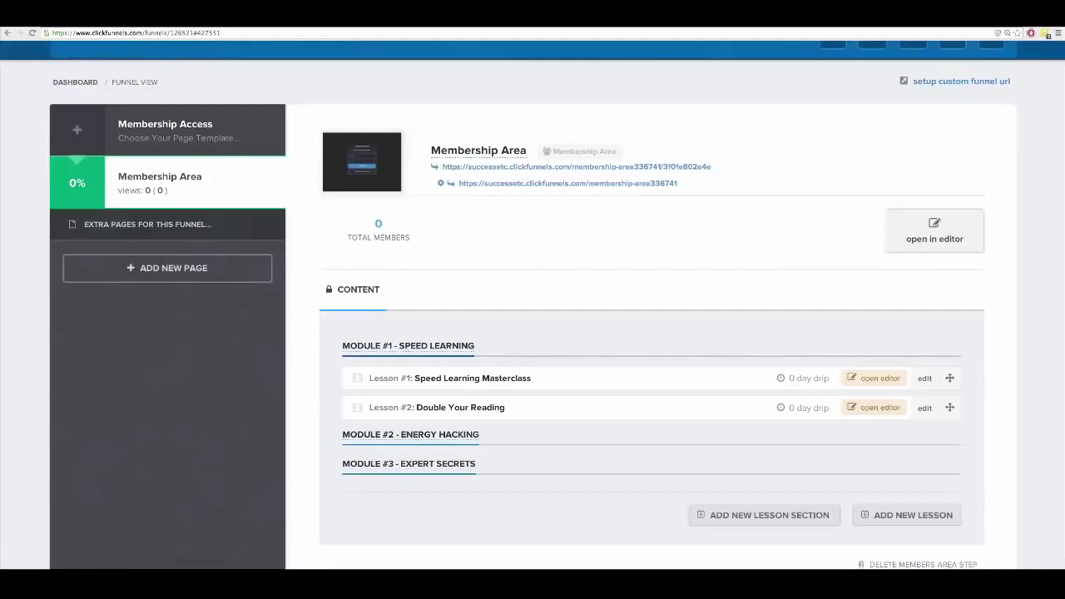
- Create the lesson "Memory Retention" in Module #1 - Speed Learning with the Video Lesson page template and a drip delay of 0 days
left_click(873, 513)
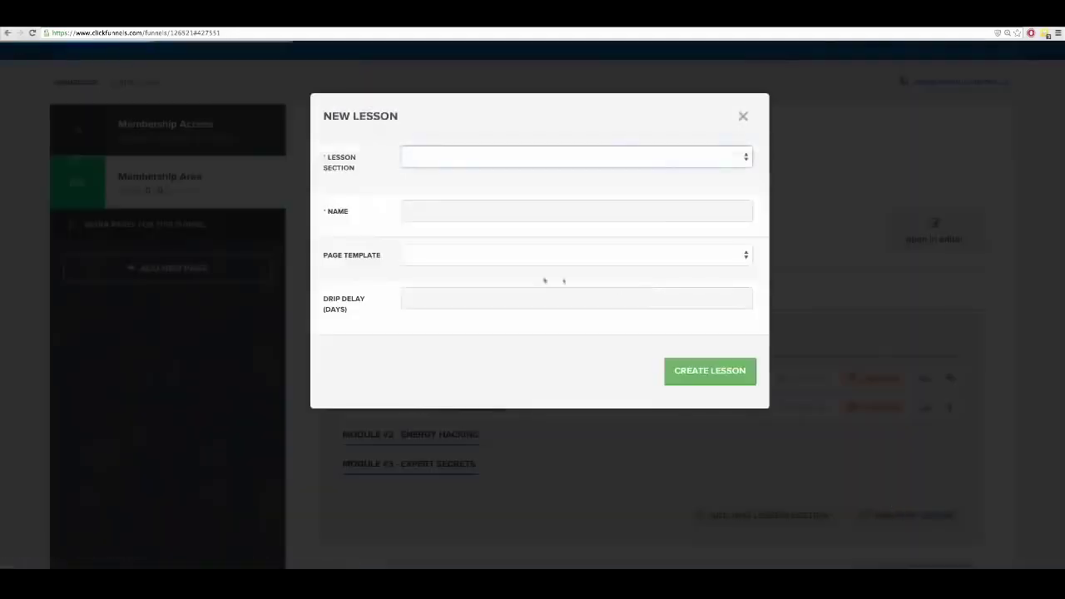
left_click(442, 160)
left_click(433, 177)
left_click(426, 211)
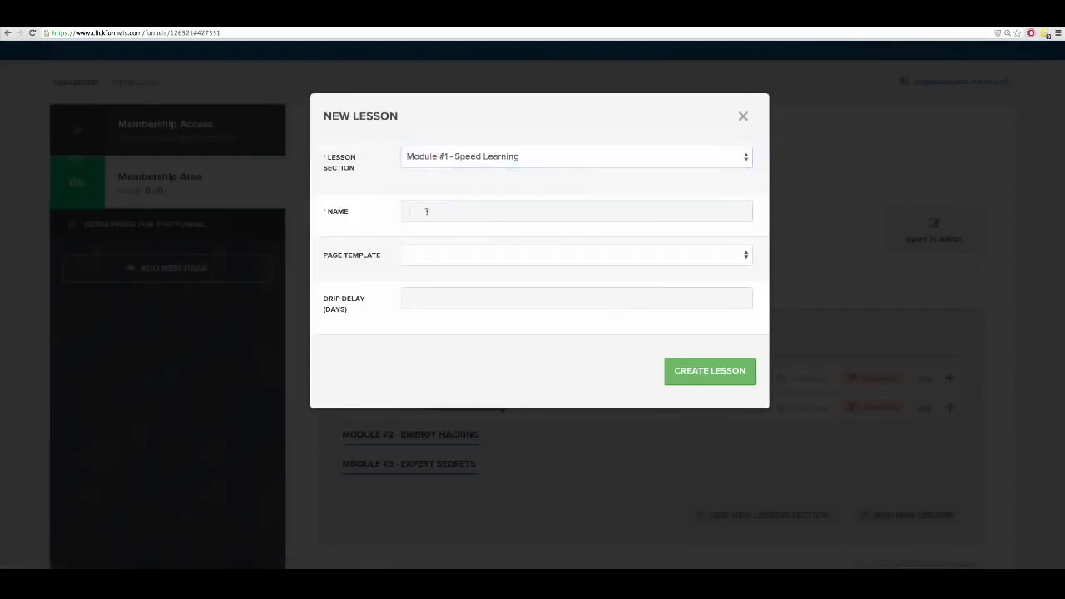
type("Meme")
type("ry Retention")
key("Tab")
left_click(517, 263)
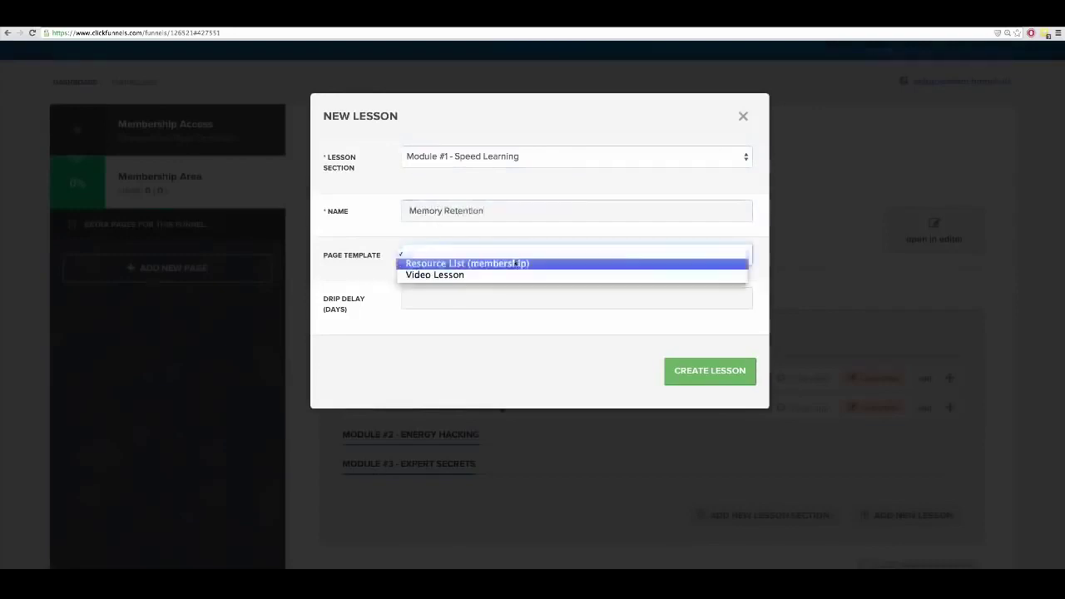
left_click(497, 276)
left_click(742, 301)
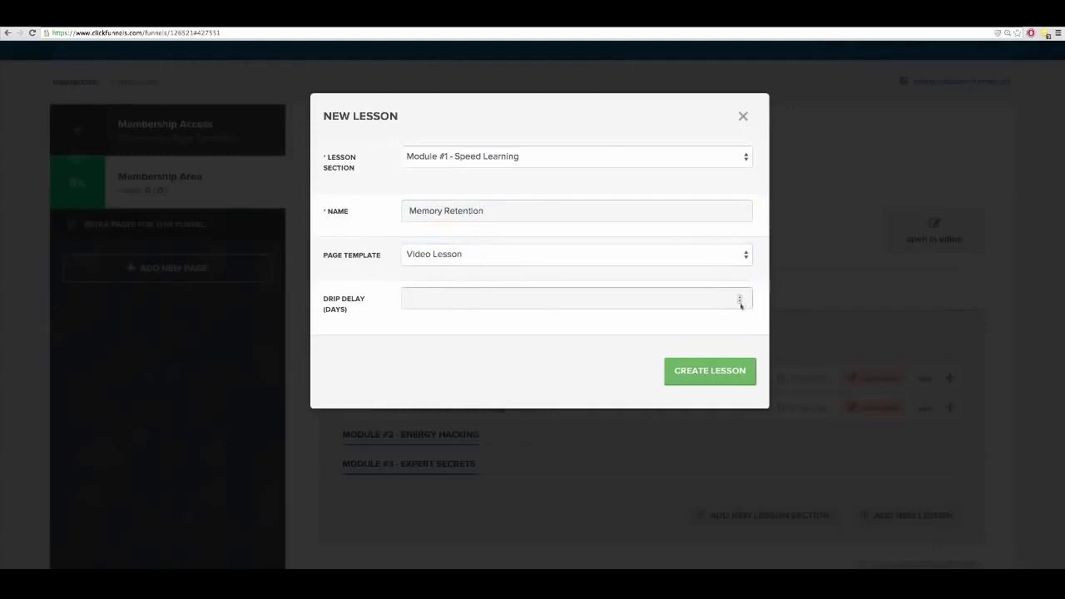
left_click(709, 373)
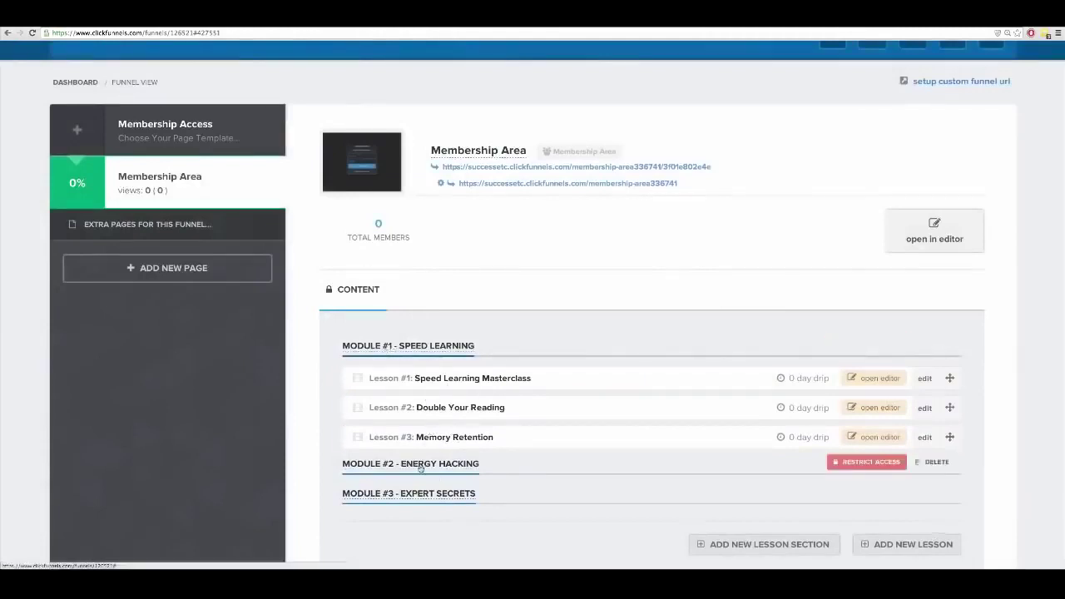
- Start a new lesson assigned to the Module #2 - Energy Hacking section
scroll(420, 465, "down", 1)
left_click(912, 535)
left_click(493, 158)
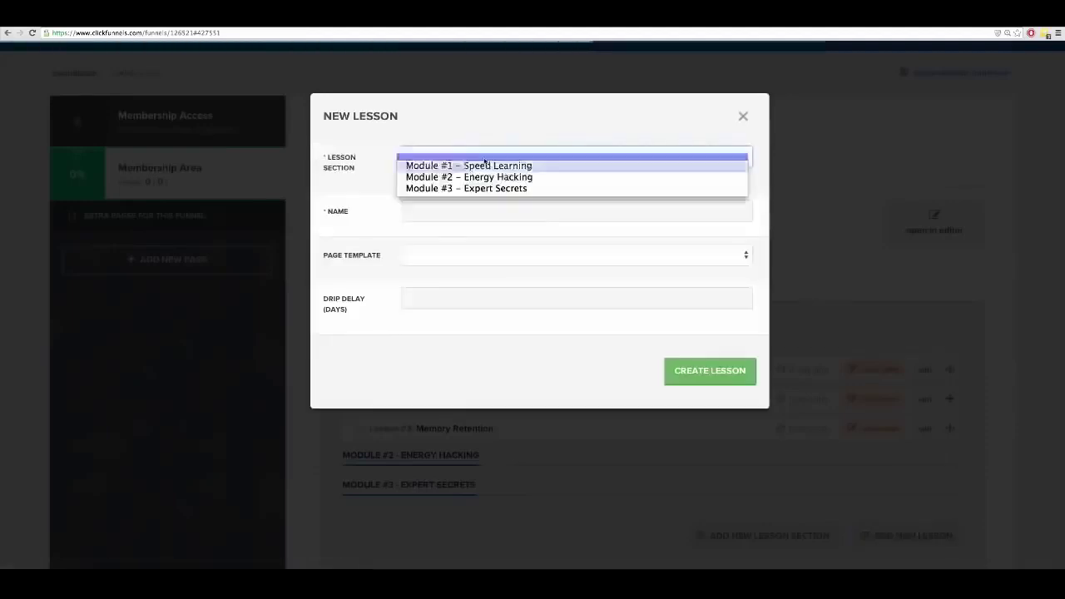
left_click(463, 174)
left_click(455, 214)
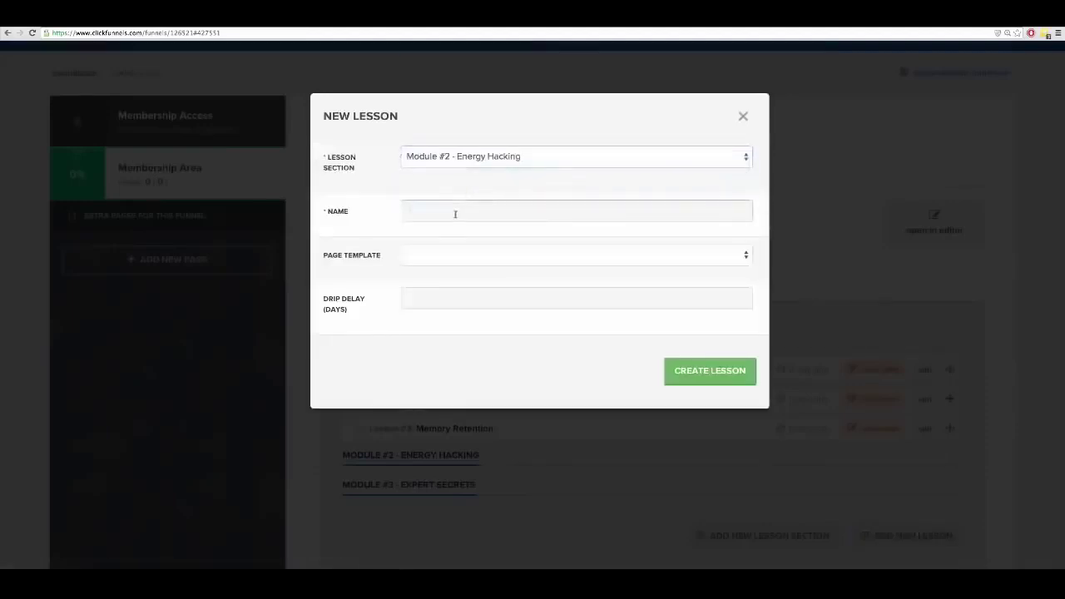
type("Understa")
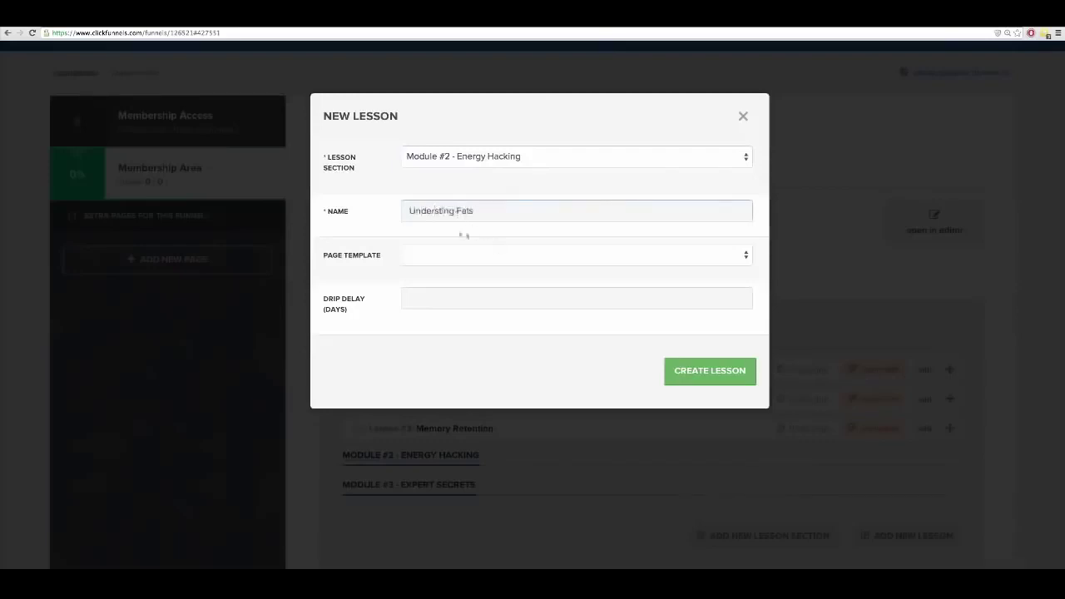
- Name the lesson "Energy Hacking Masterclass" and create it with the Video Lesson page template
triple_click(440, 211)
type("Energy En")
key("BackSpace")
key("BackSpace")
type("Hacking Masterclass")
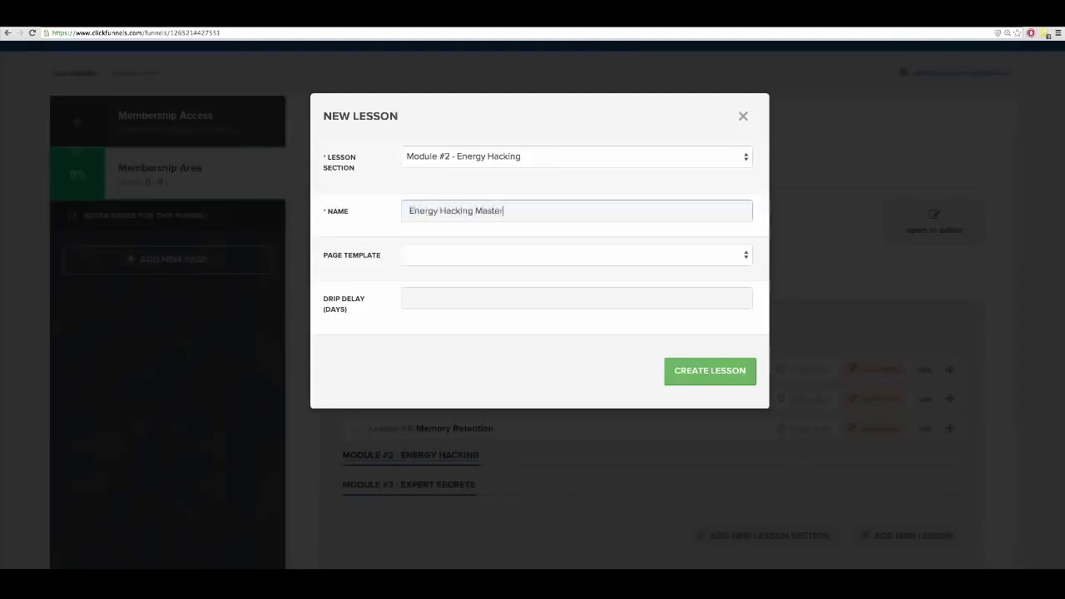
left_click(511, 257)
left_click(499, 273)
left_click(701, 379)
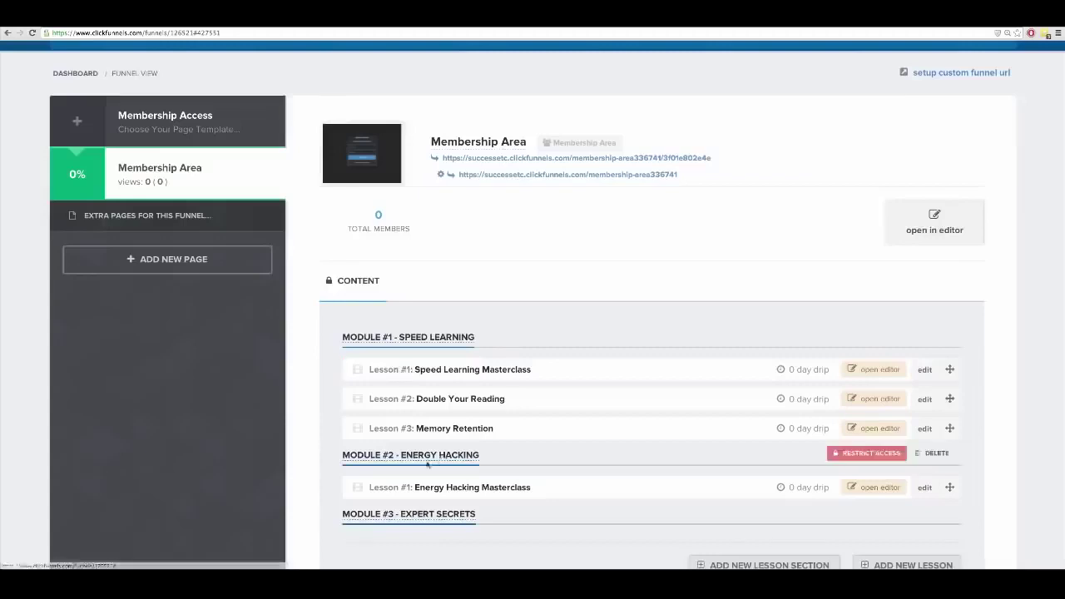
- Create the lesson "Supplementation" in Module #2 - Energy Hacking with the Video Lesson page template
scroll(549, 466, "down", 1)
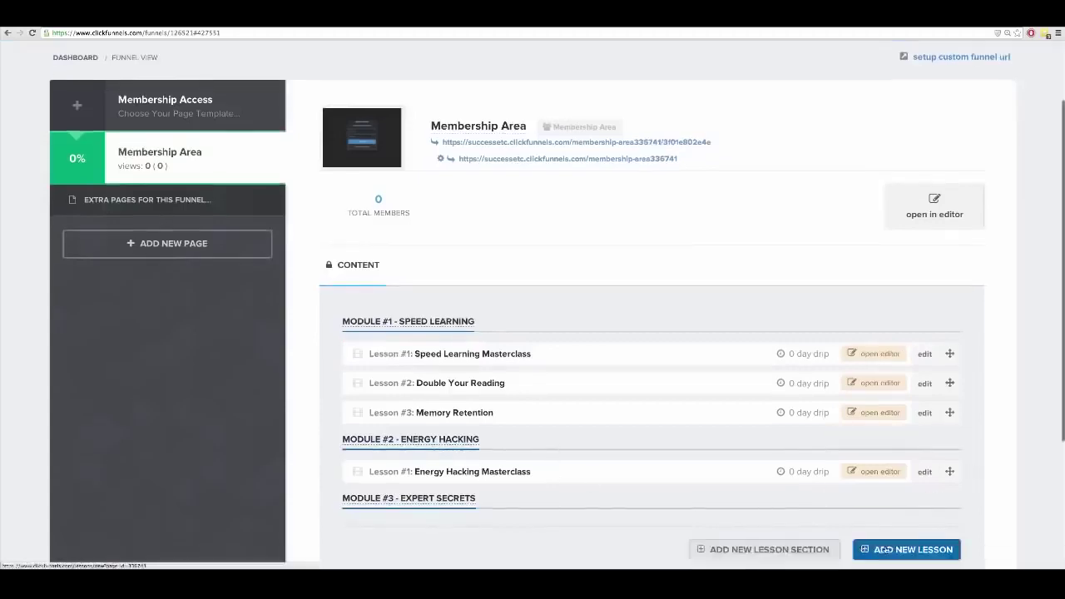
left_click(890, 549)
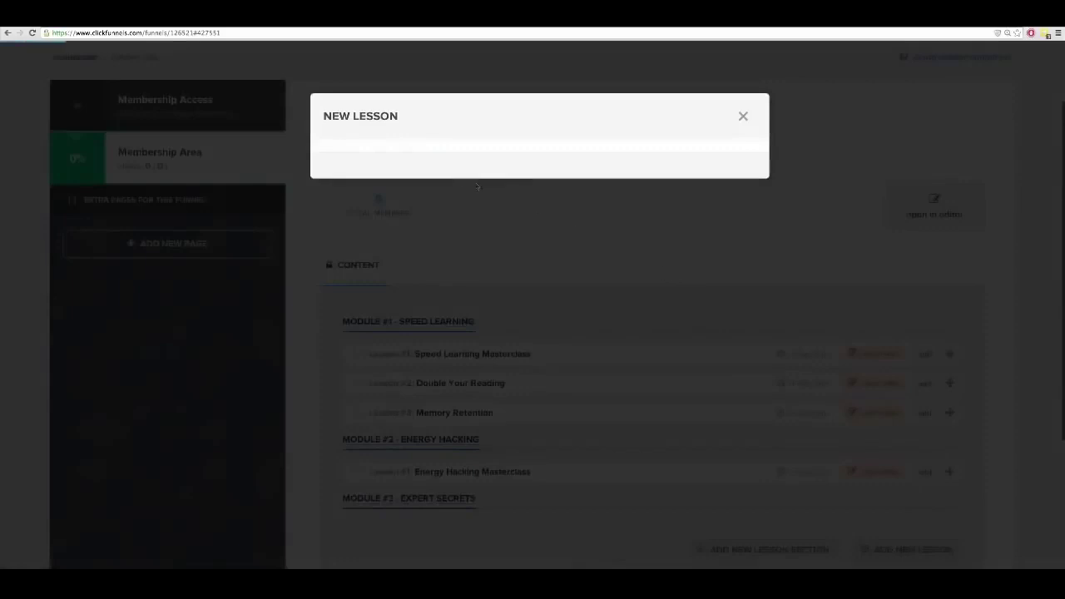
left_click(455, 164)
left_click(457, 175)
left_click(443, 209)
type("Supplementation")
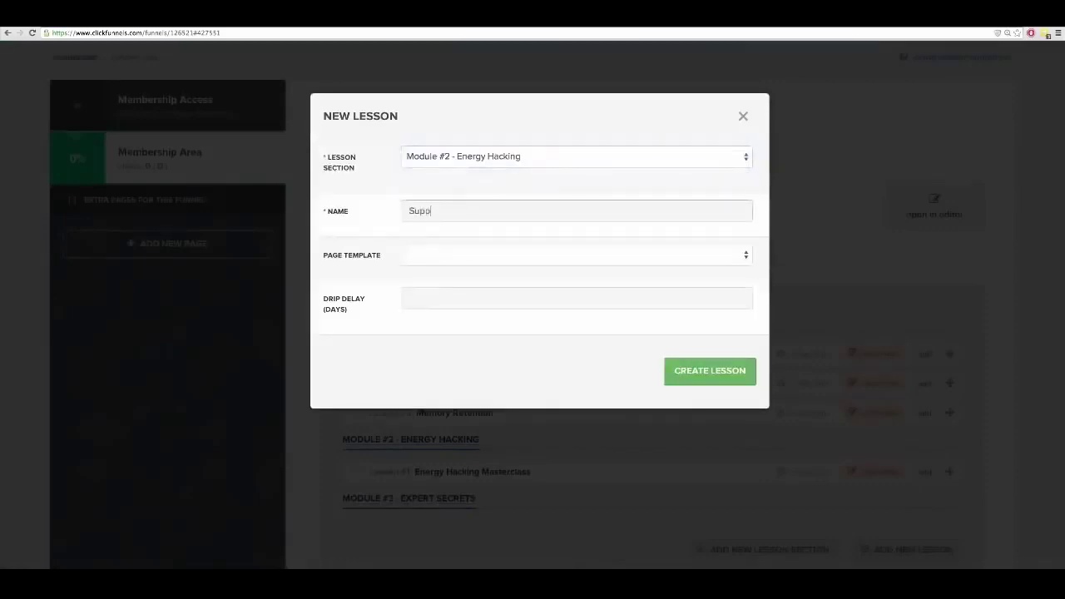
left_click(462, 256)
left_click(449, 274)
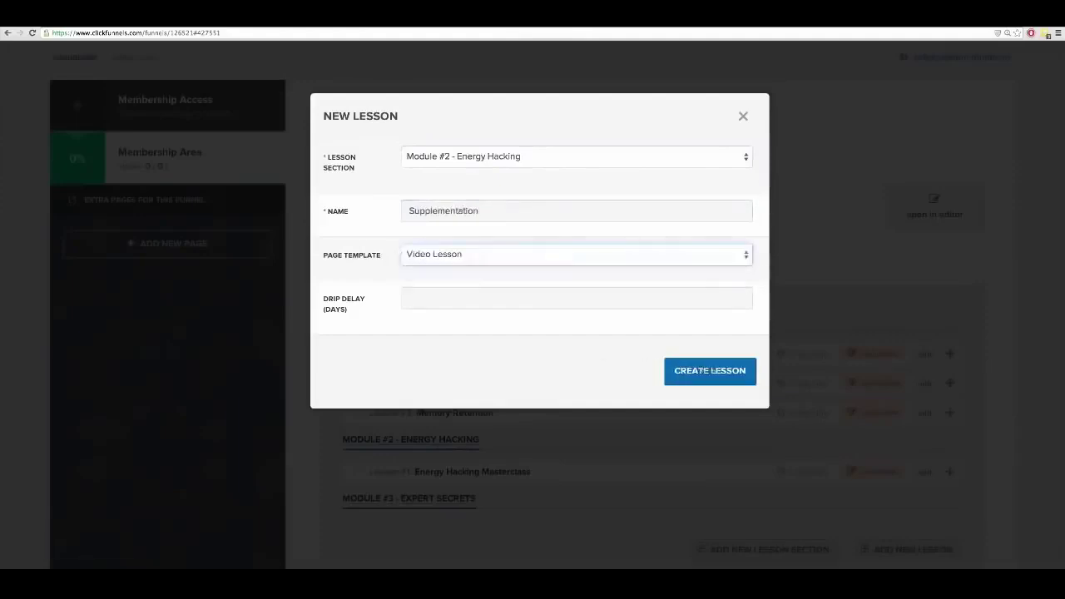
left_click(711, 372)
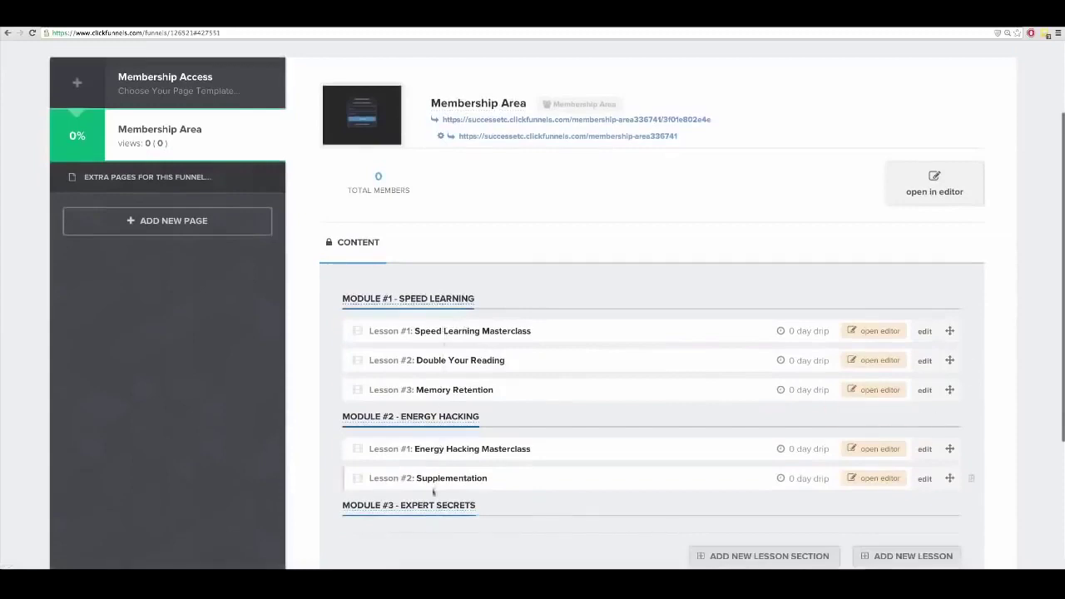
- Try to open the Speed Learning Masterclass lesson in the page editor
scroll(349, 408, "down", 1)
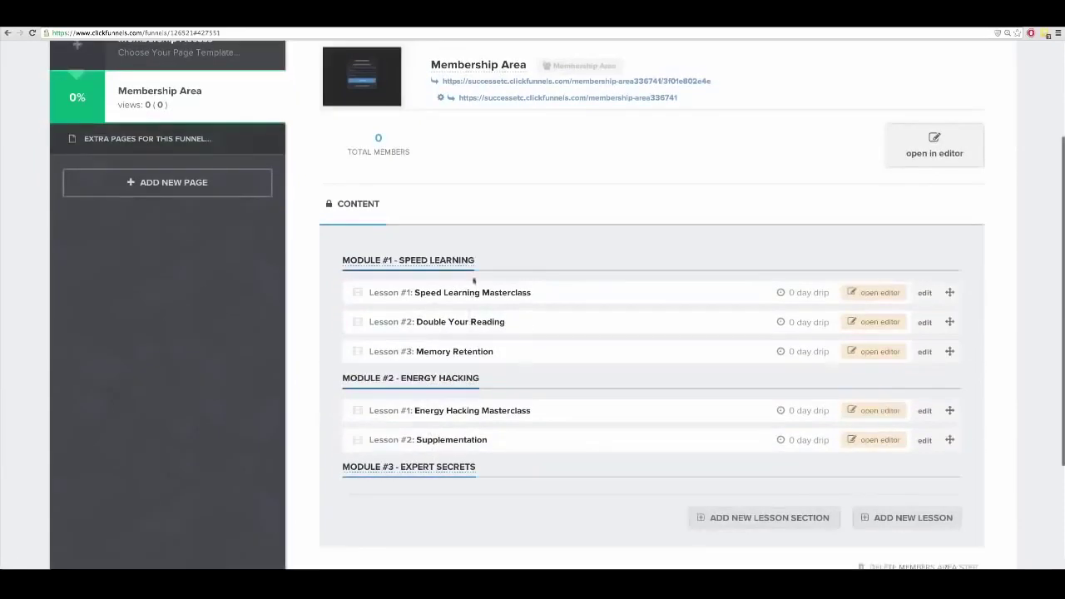
scroll(456, 450, "up", 2)
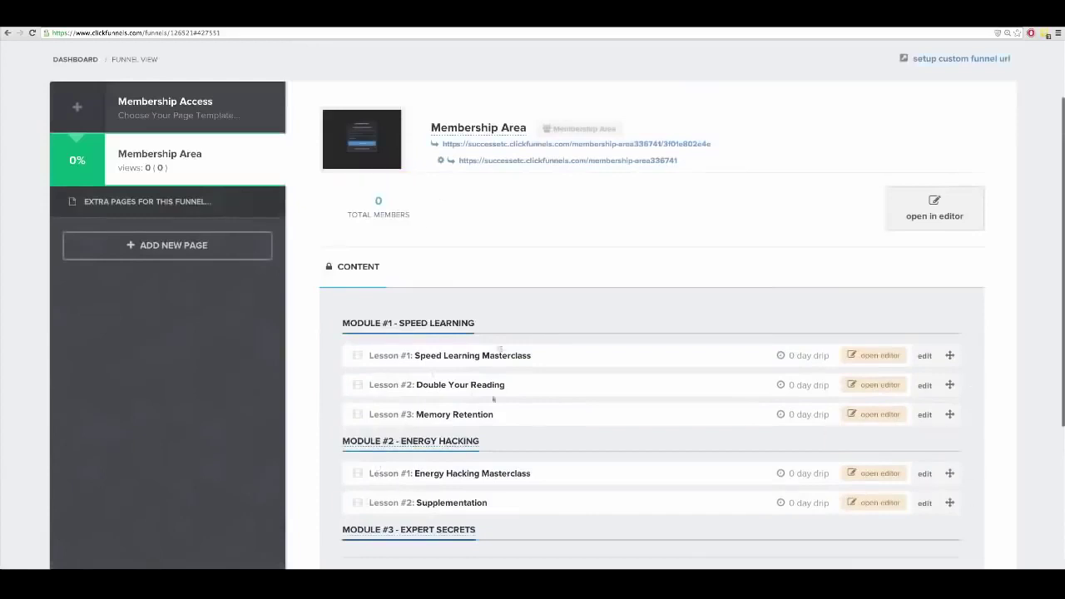
scroll(495, 328, "down", 1)
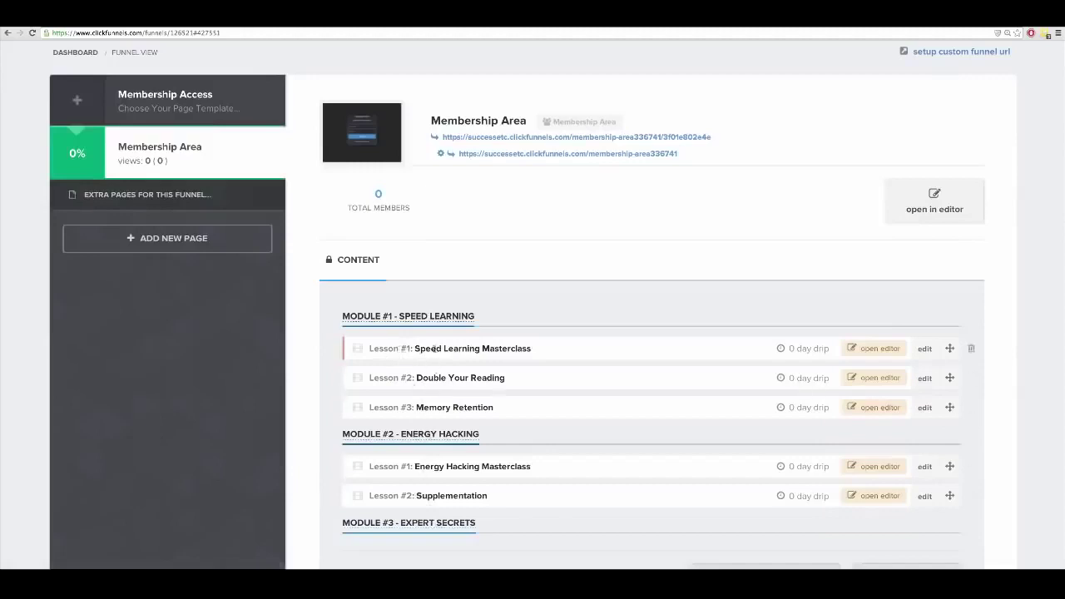
double_click(464, 350)
left_click(876, 348)
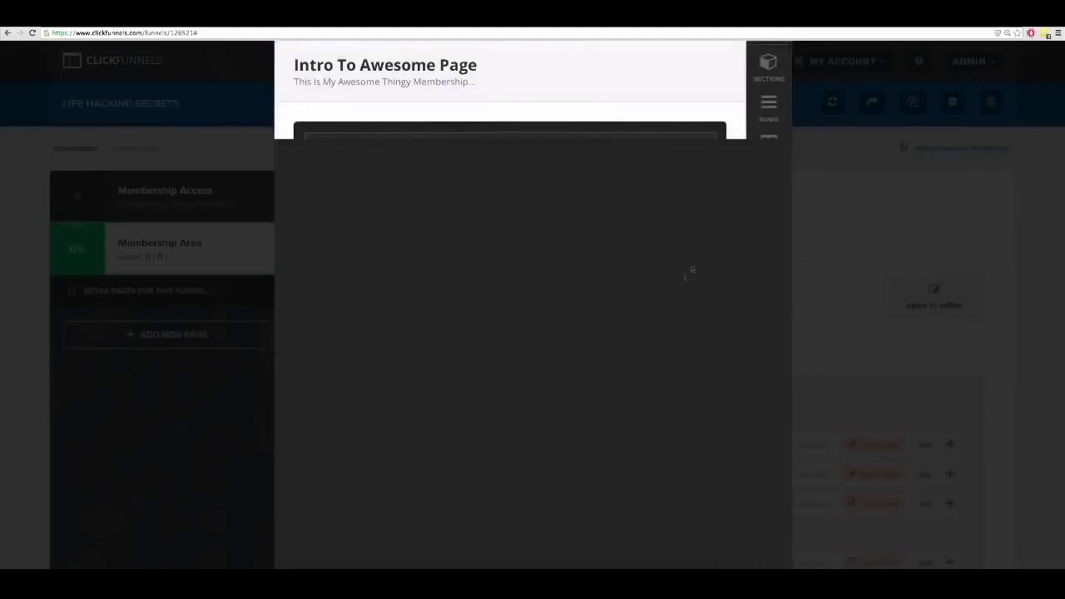
scroll(658, 297, "down", 2)
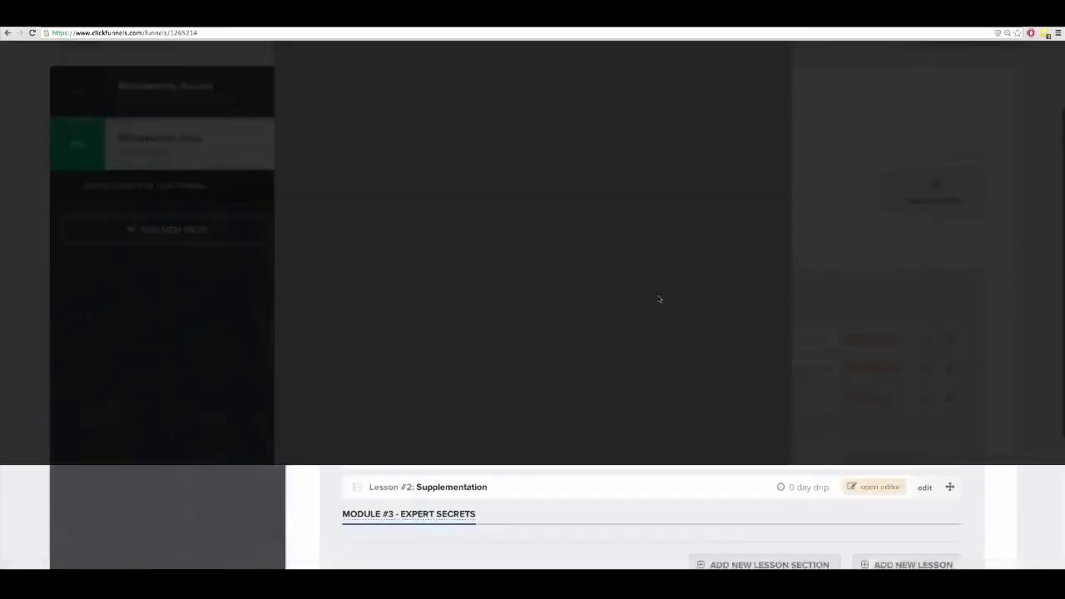
scroll(658, 298, "up", 2)
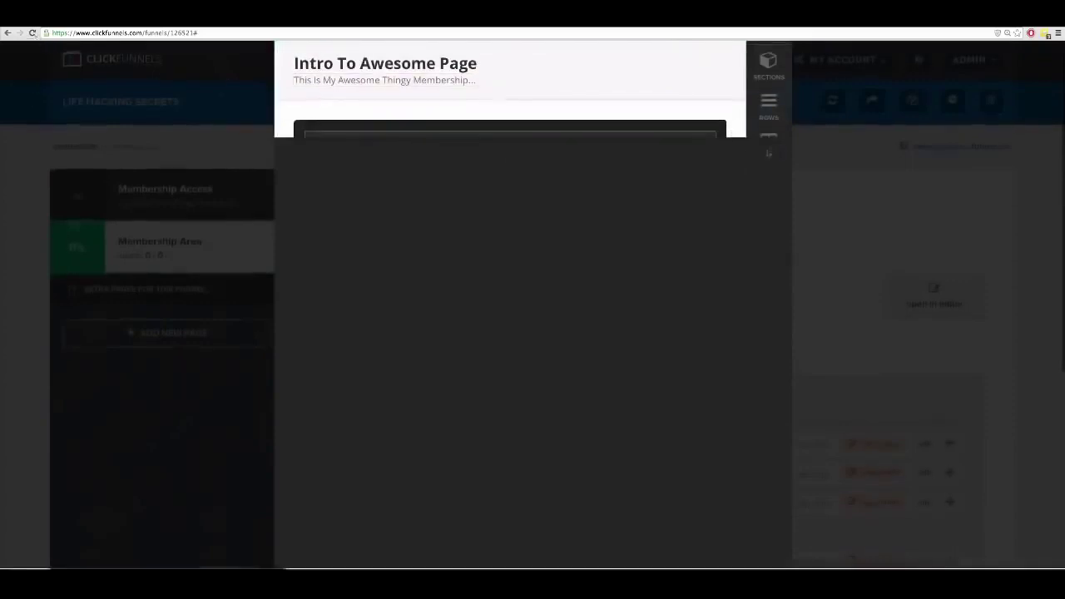
- Reload the funnel page and open the Speed Learning Masterclass lesson of the Membership Area in the editor
left_click(32, 32)
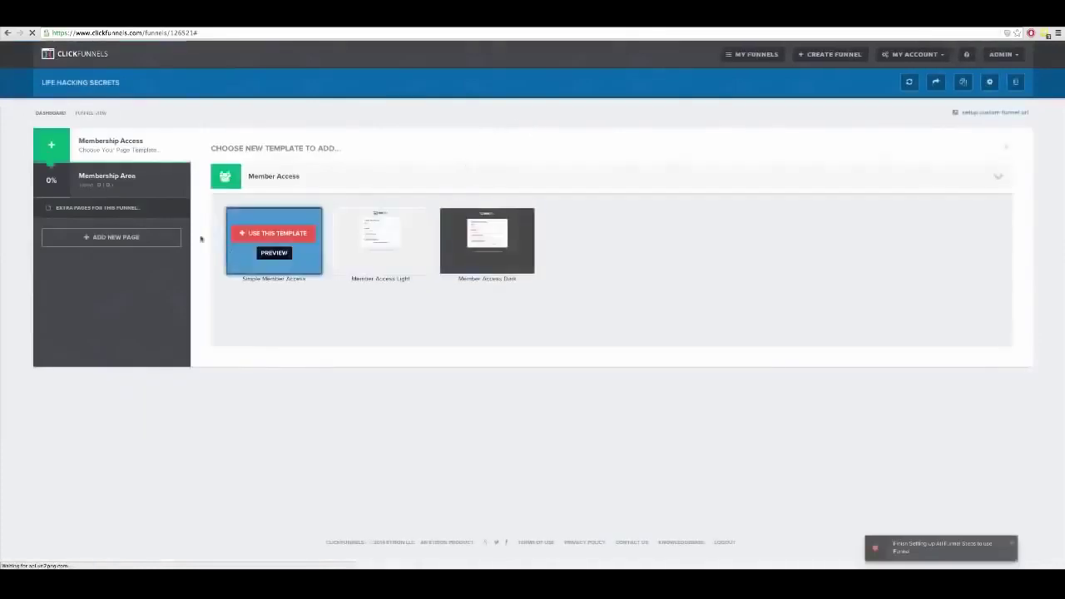
left_click(117, 181)
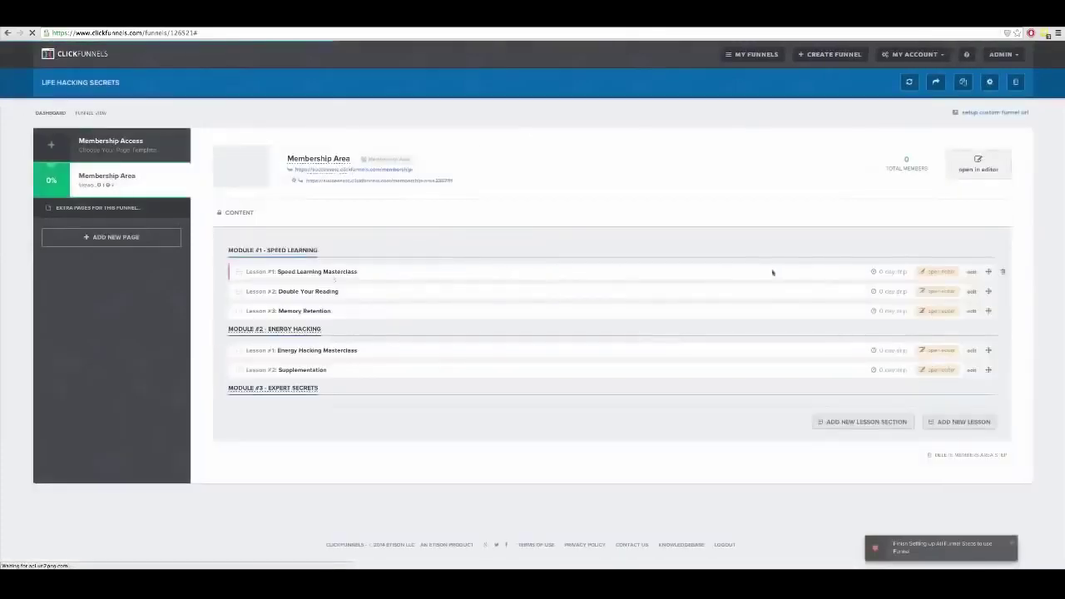
left_click(935, 272)
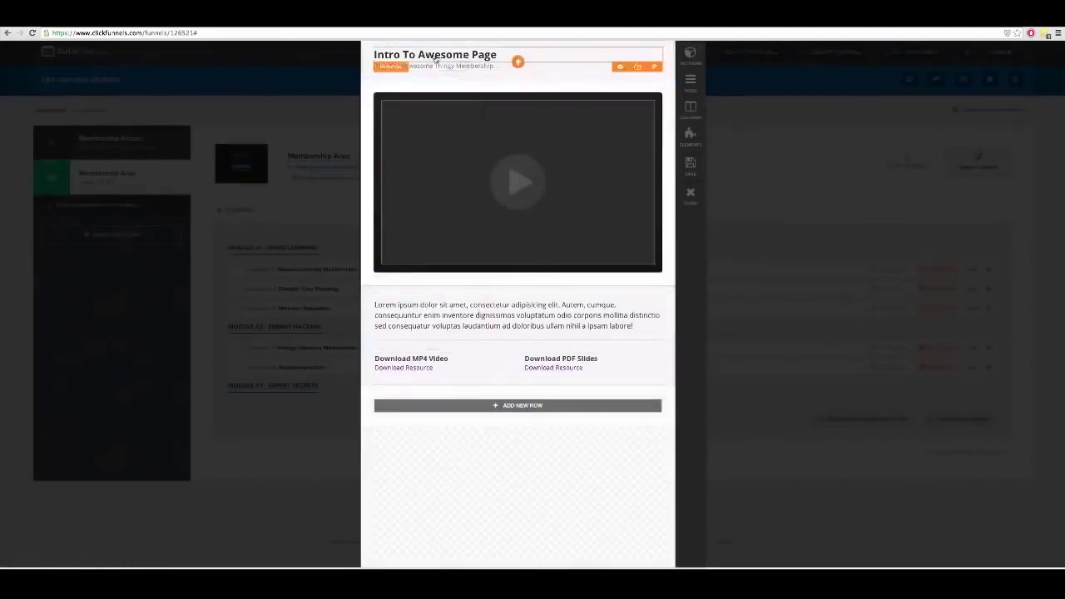
- Replace the lesson page's headline with "Speed Learning Masterclass"
left_click(463, 54)
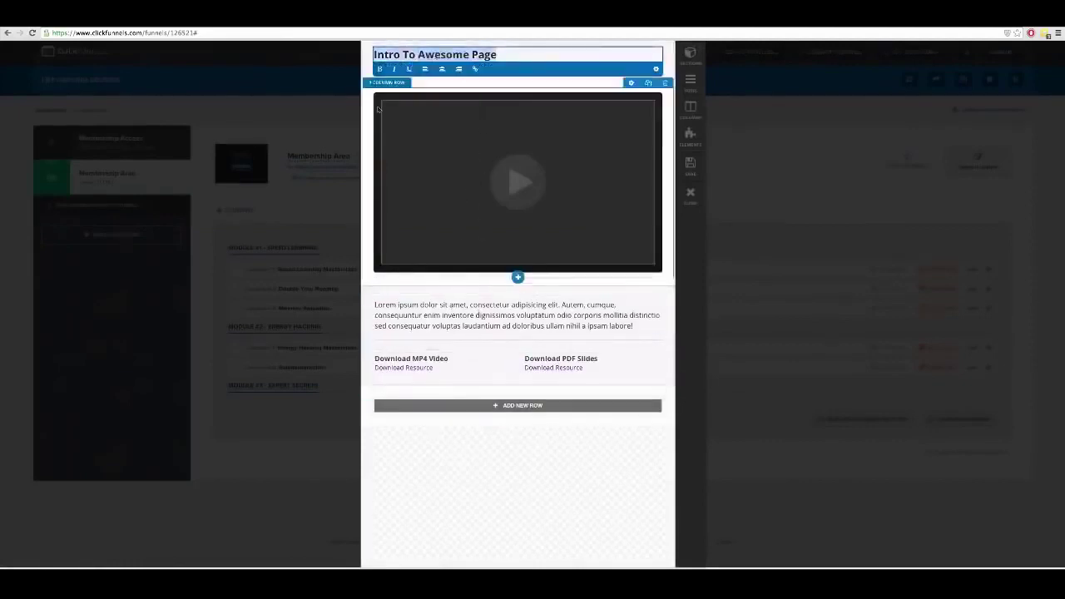
type("Spea")
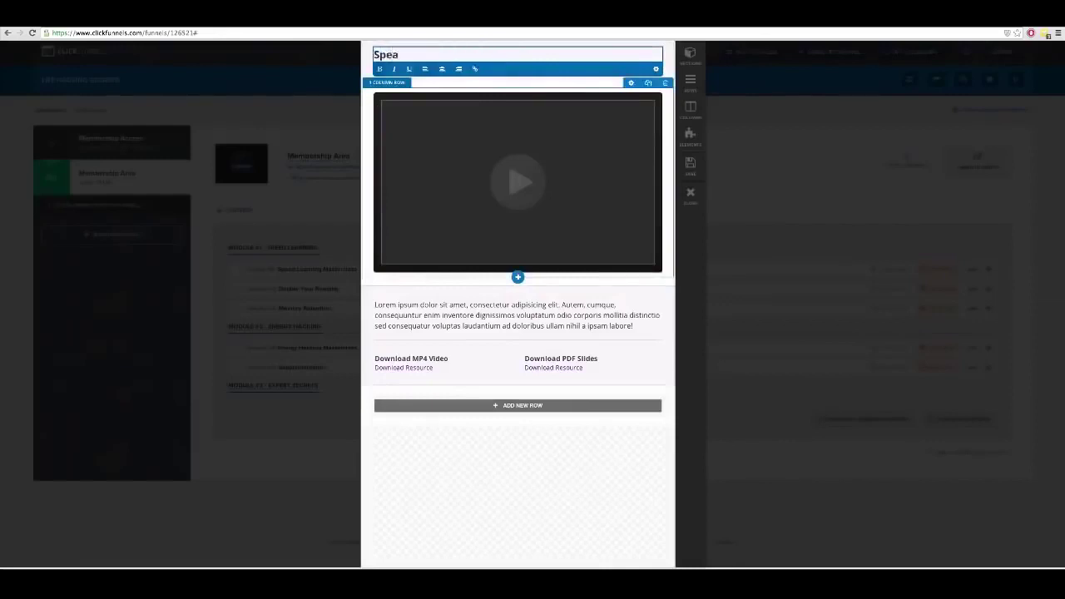
key("BackSpace")
type("ed Learning Masterclass")
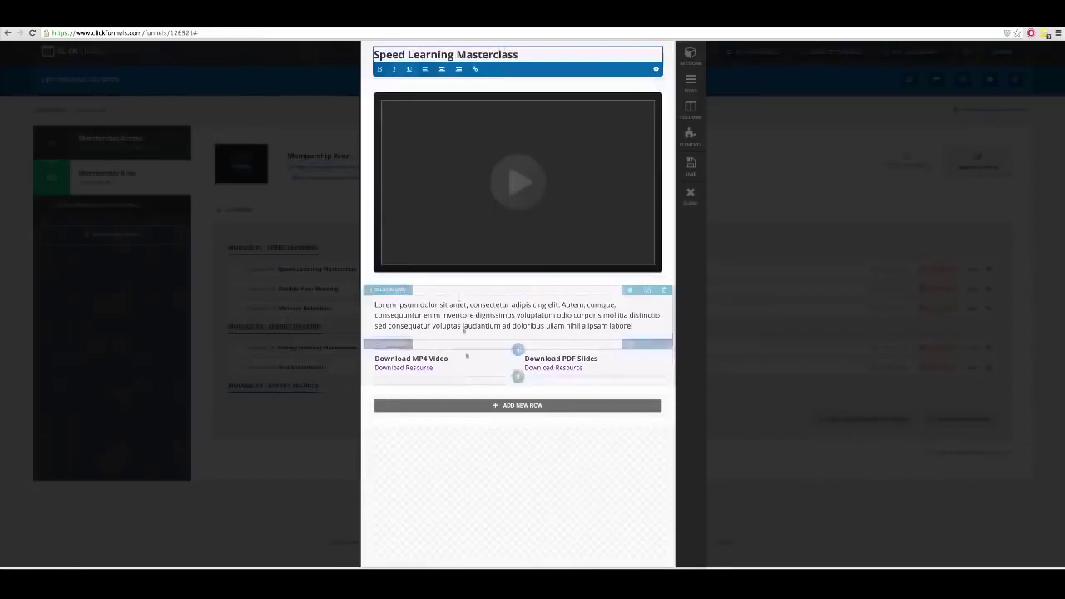
left_click(482, 468)
- Replace the subheadline under the lesson title with "System overview of how to learn fast..."
triple_click(448, 66)
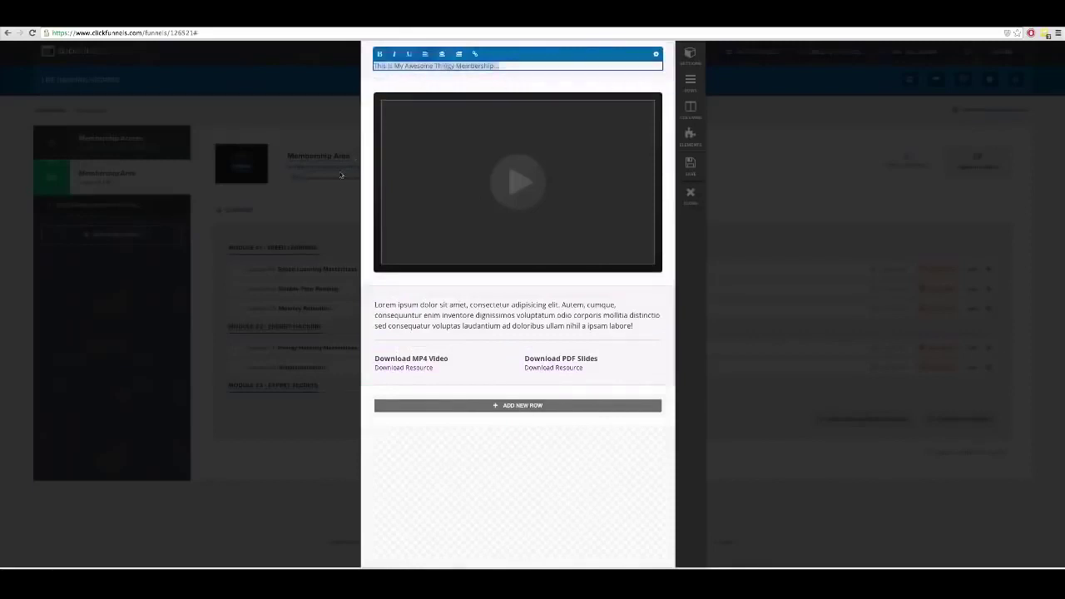
type("D")
type("ystem Overview")
type(" of how to learn fast")
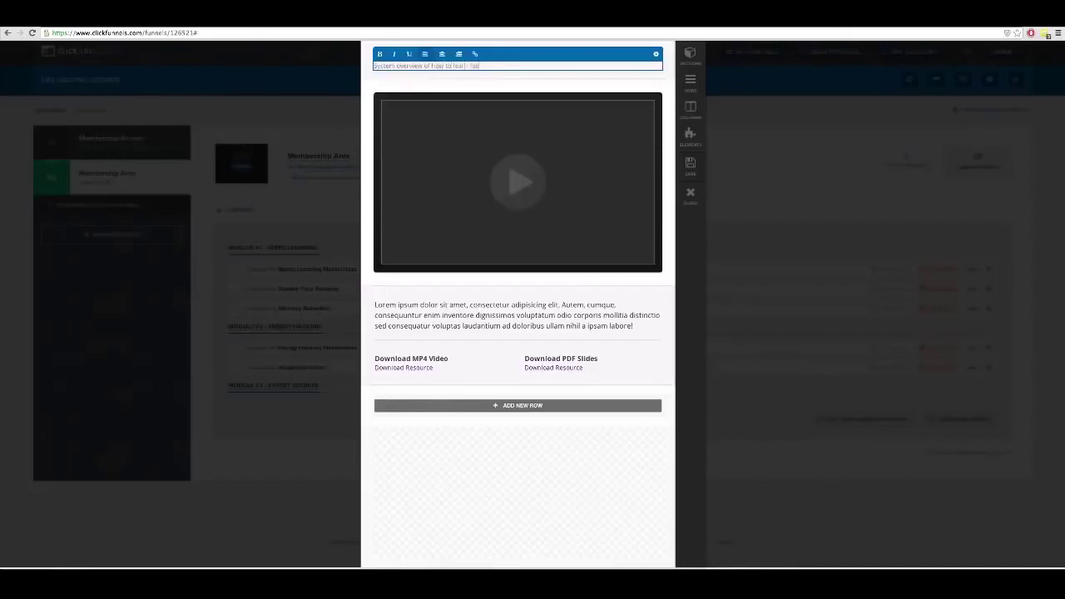
left_click(460, 350)
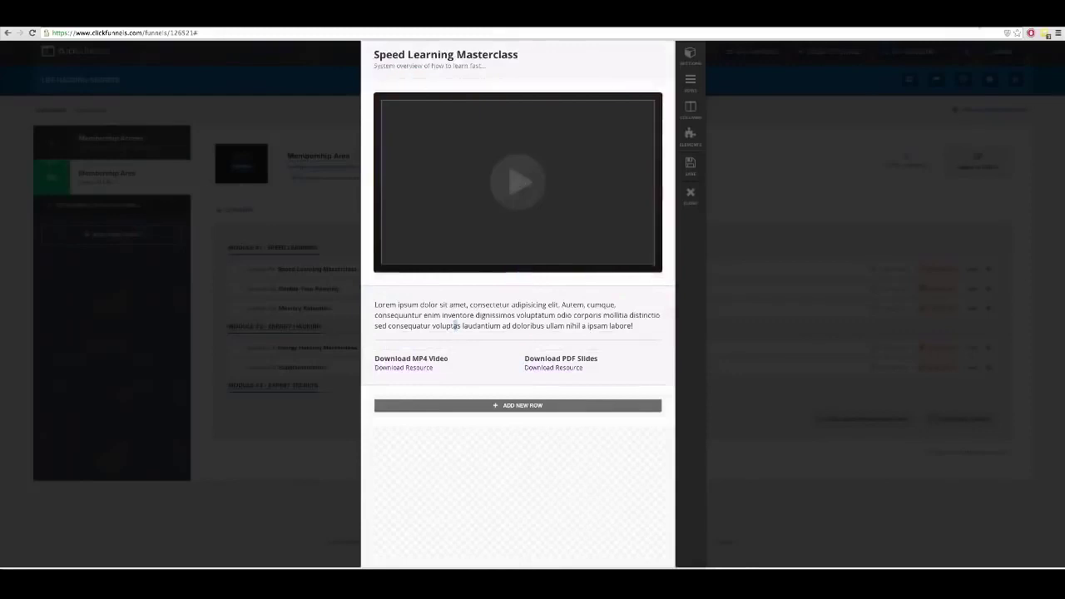
- Switch to YouTube in a new tab, upload the video file from the computer, and set its privacy to Unlisted
key("ctrl+t")
type("youtube.com")
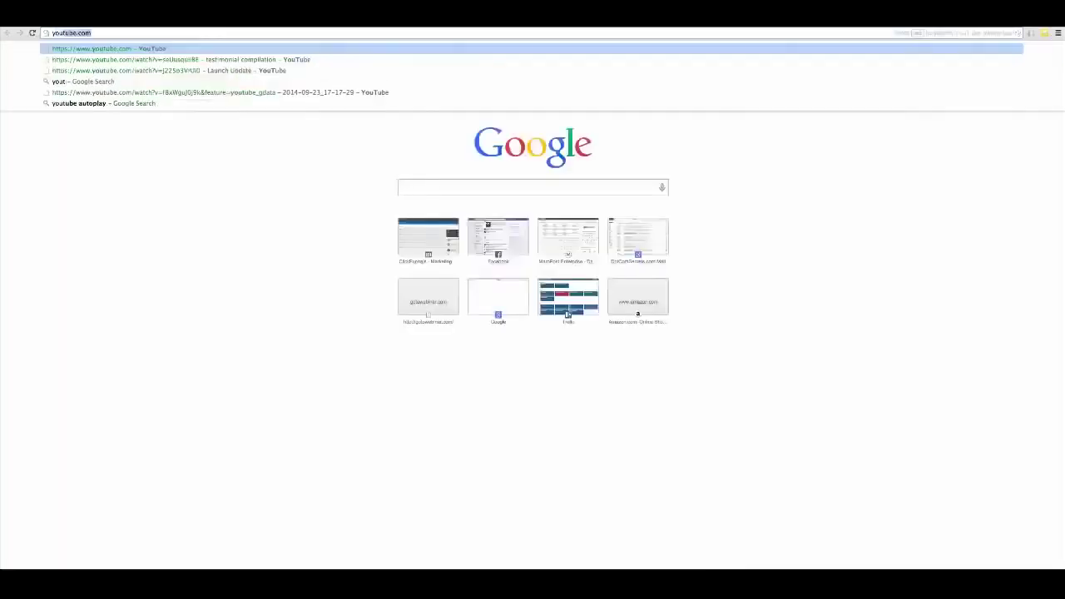
key("Return")
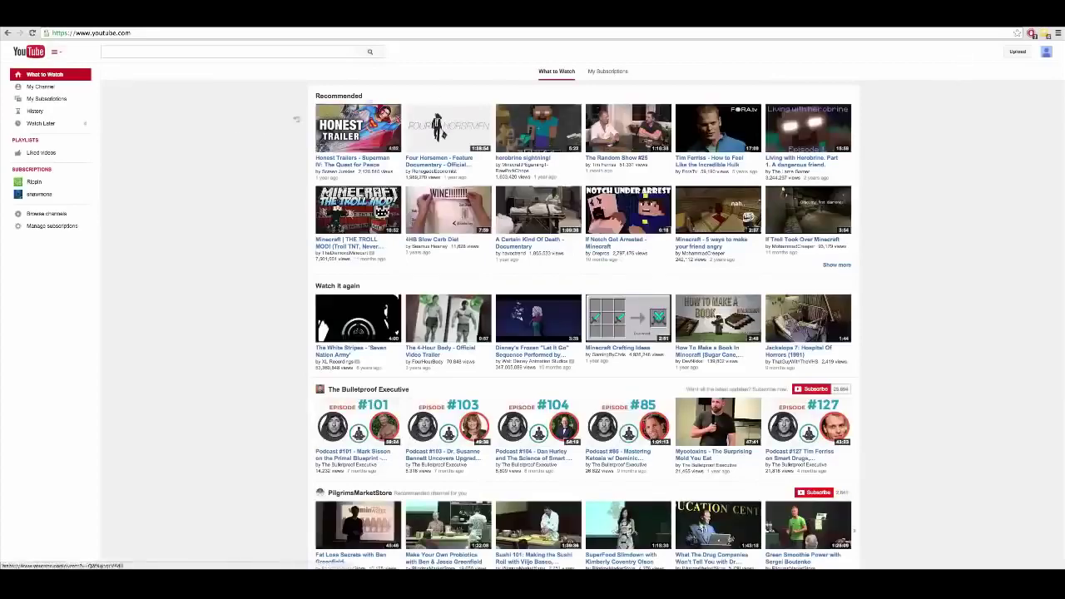
left_click(1017, 53)
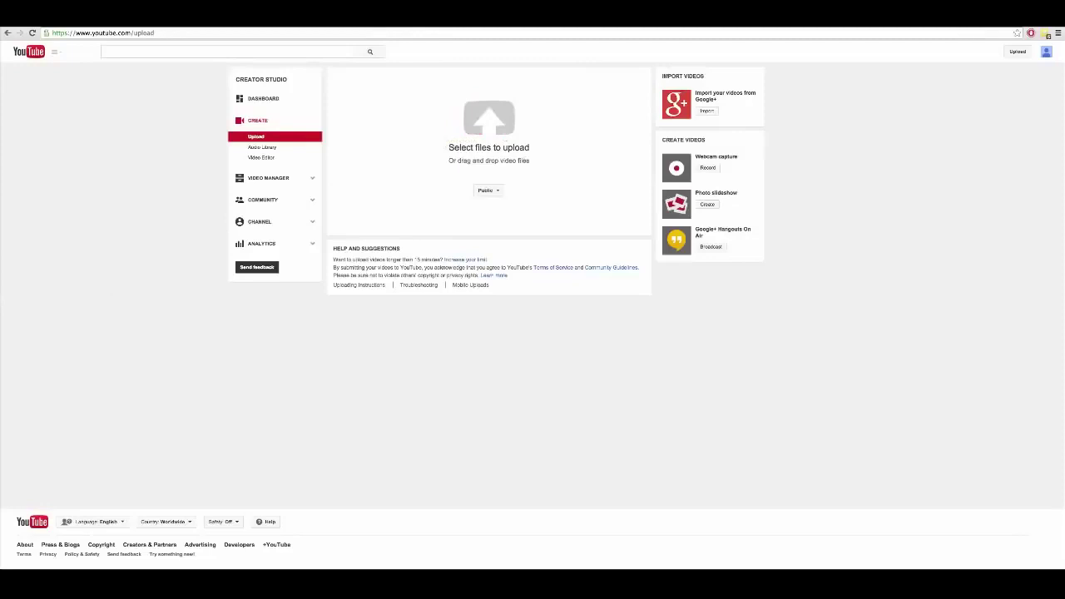
left_click_drag(960, 133, 499, 140)
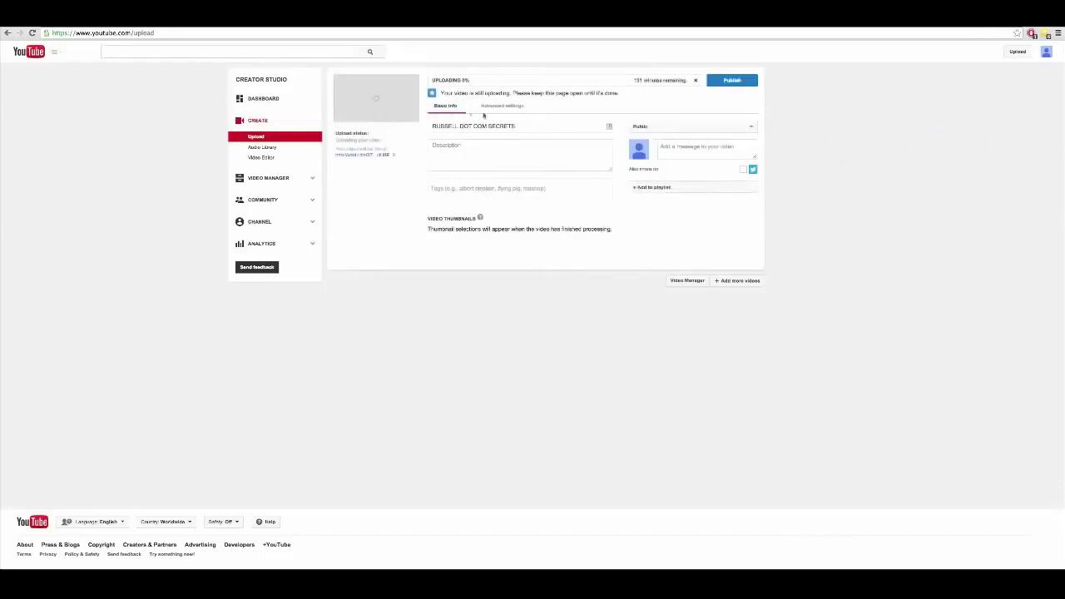
left_click(655, 128)
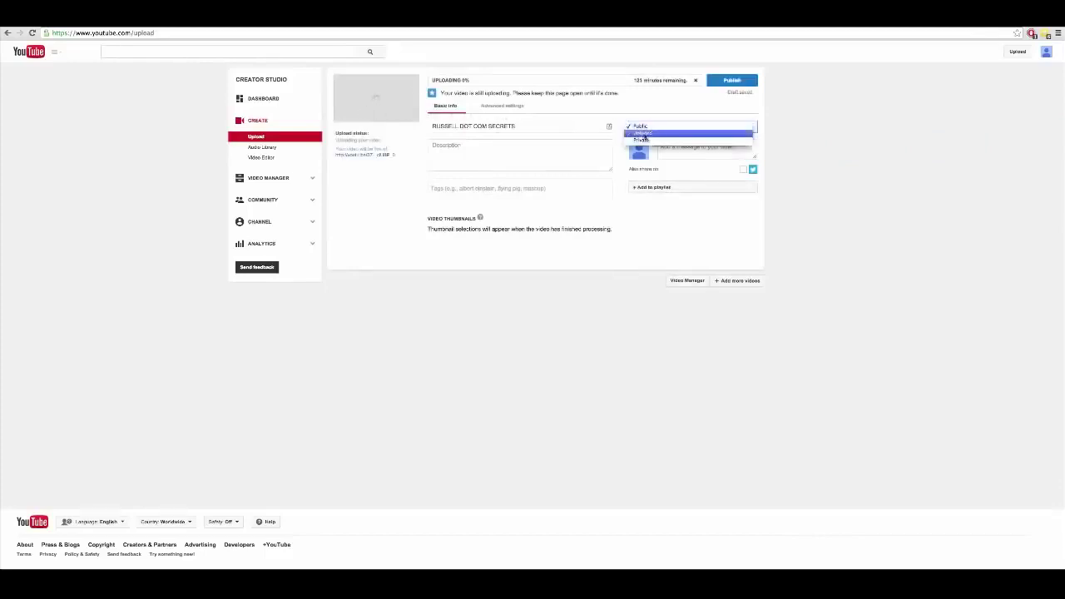
left_click(642, 133)
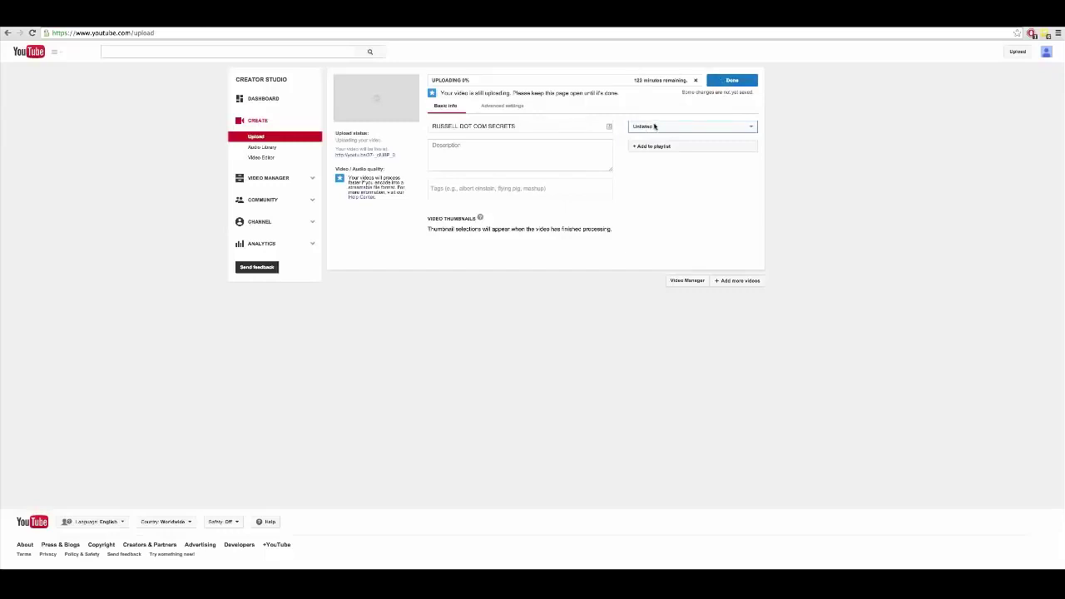
left_click_drag(433, 125, 443, 150)
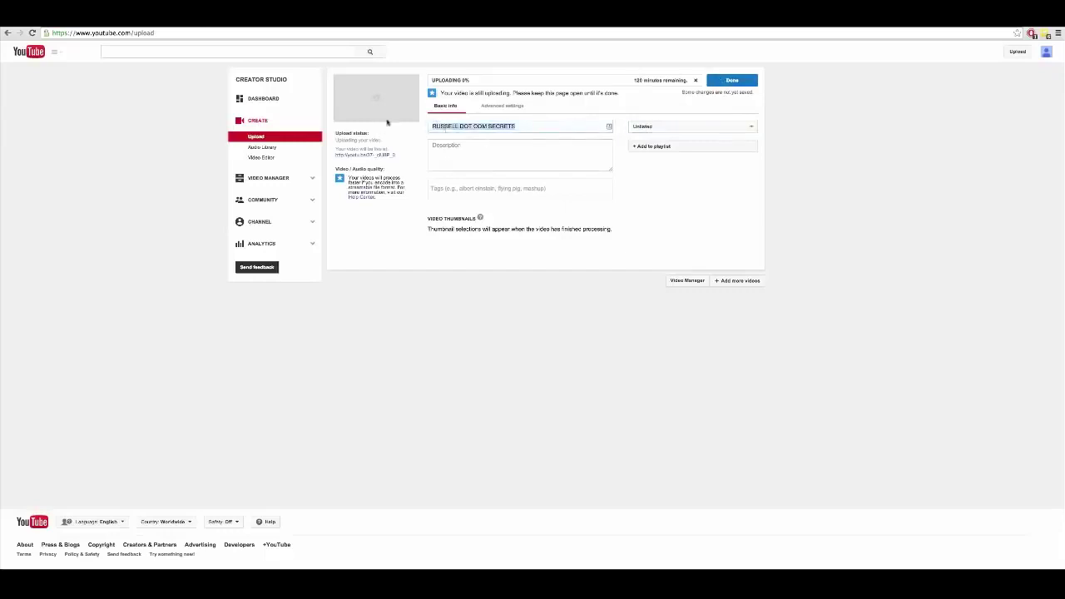
- View the uploading video's watch page to look for its sharing options, and return to the upload page
left_click(359, 158)
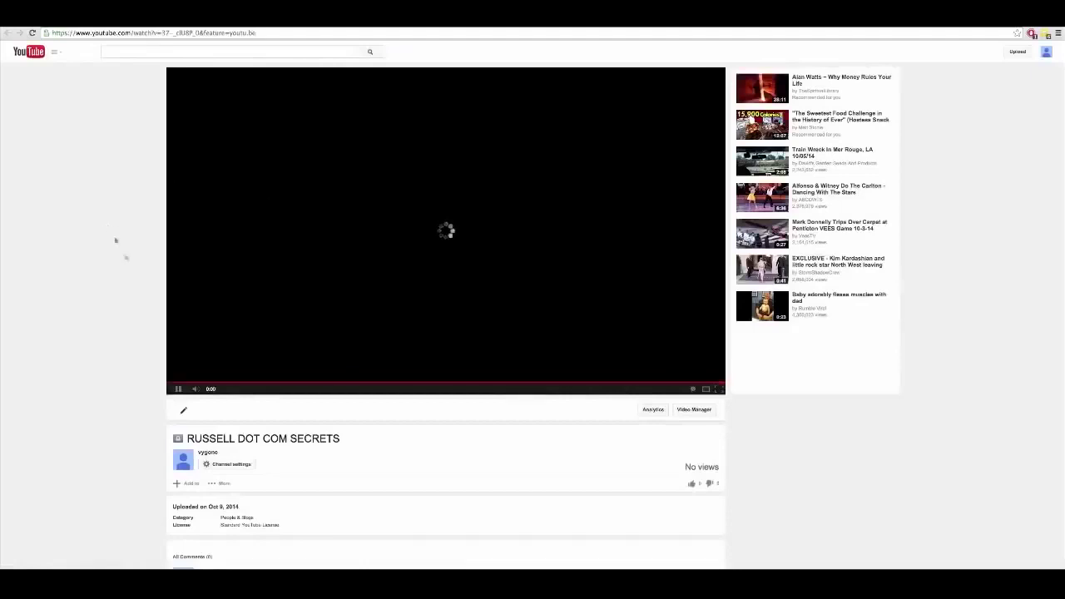
scroll(121, 250, "down", 3)
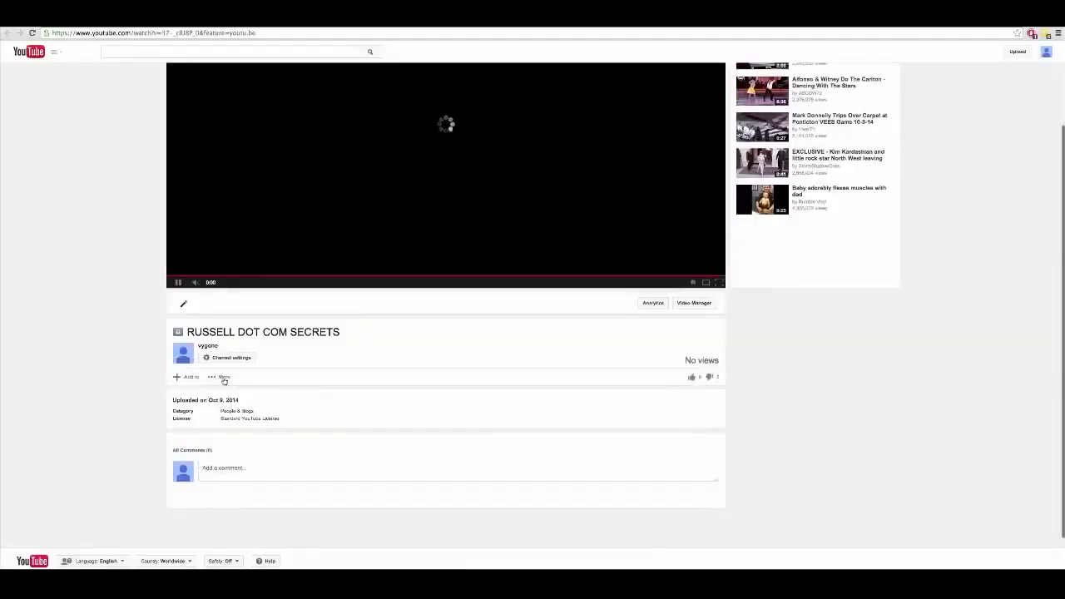
left_click(222, 377)
left_click(138, 378)
scroll(154, 404, "down", 1)
scroll(150, 409, "up", 3)
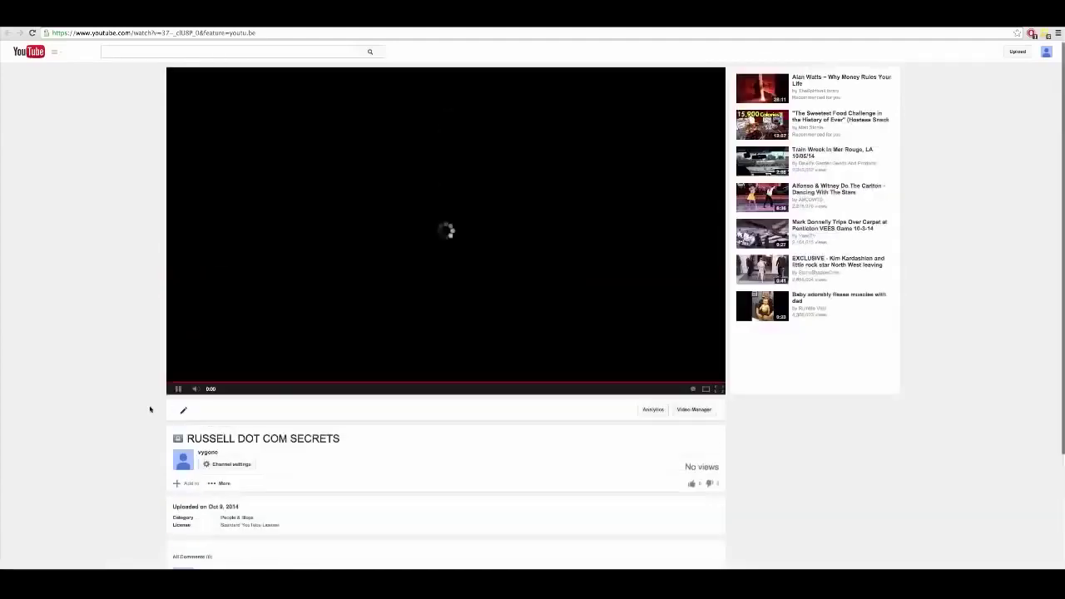
key("alt+Left")
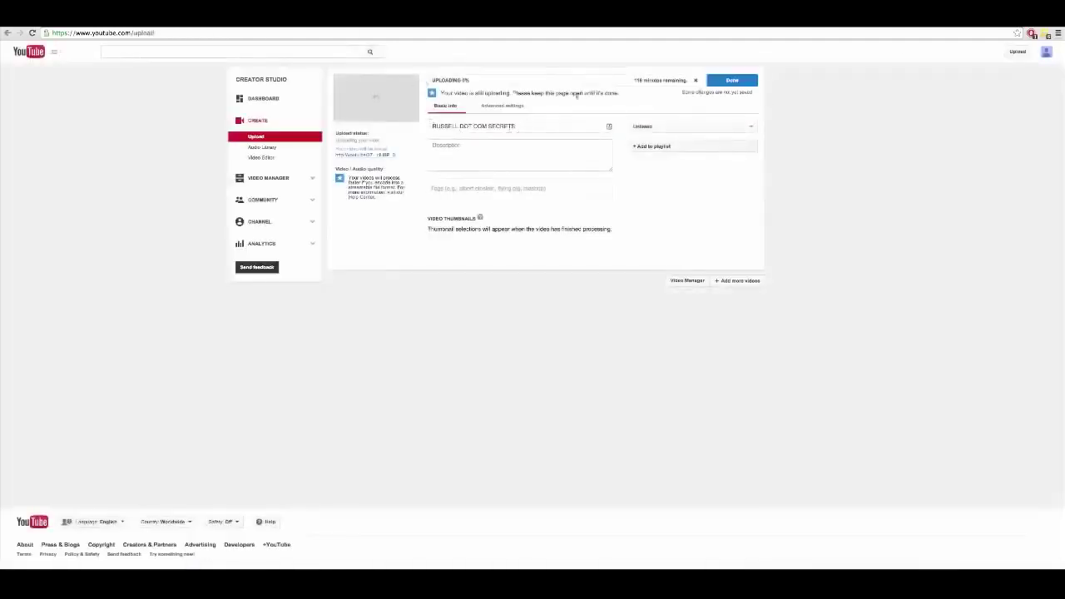
- Finish editing the video details and leave the upload page, abandoning the upload in progress
left_click(735, 84)
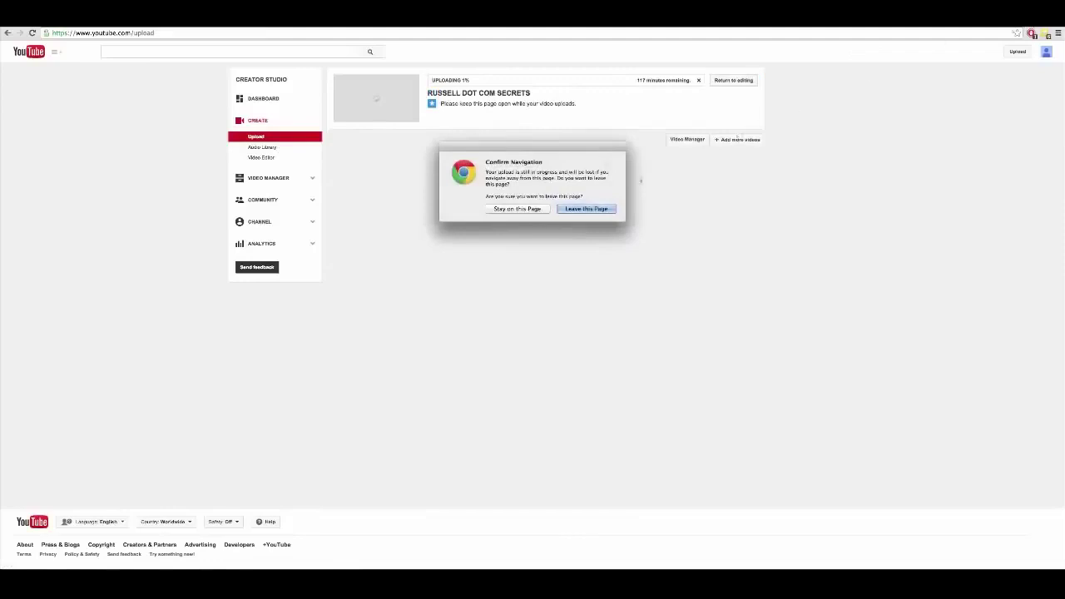
left_click(589, 207)
left_click(1030, 34)
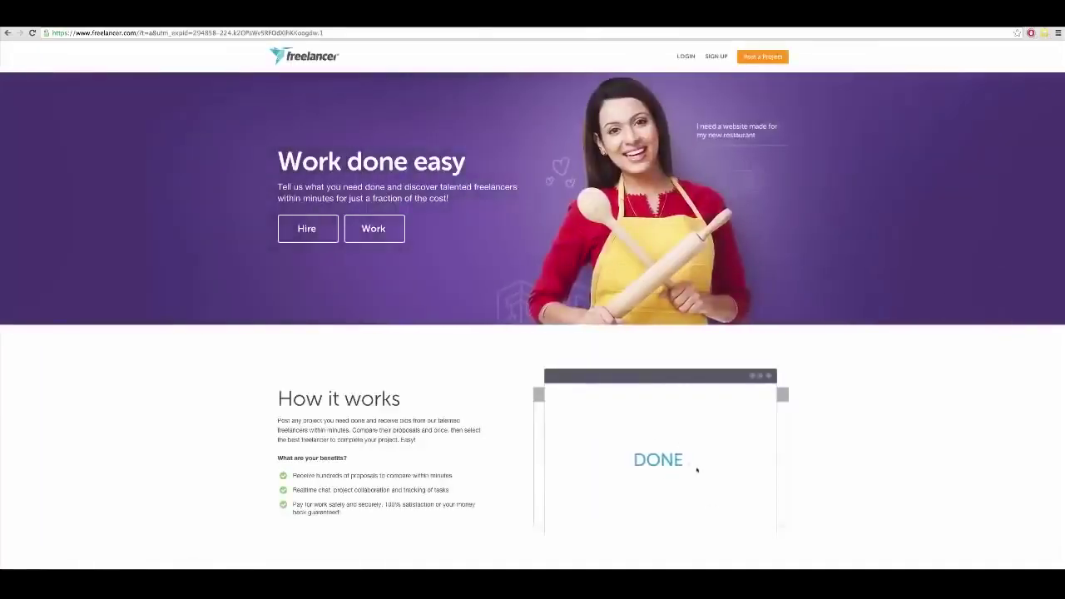
- Reopen youtube.com, open "The 4-Hour Body - Official Video Trailer" from the home page, and pause playback
type("youtube.com")
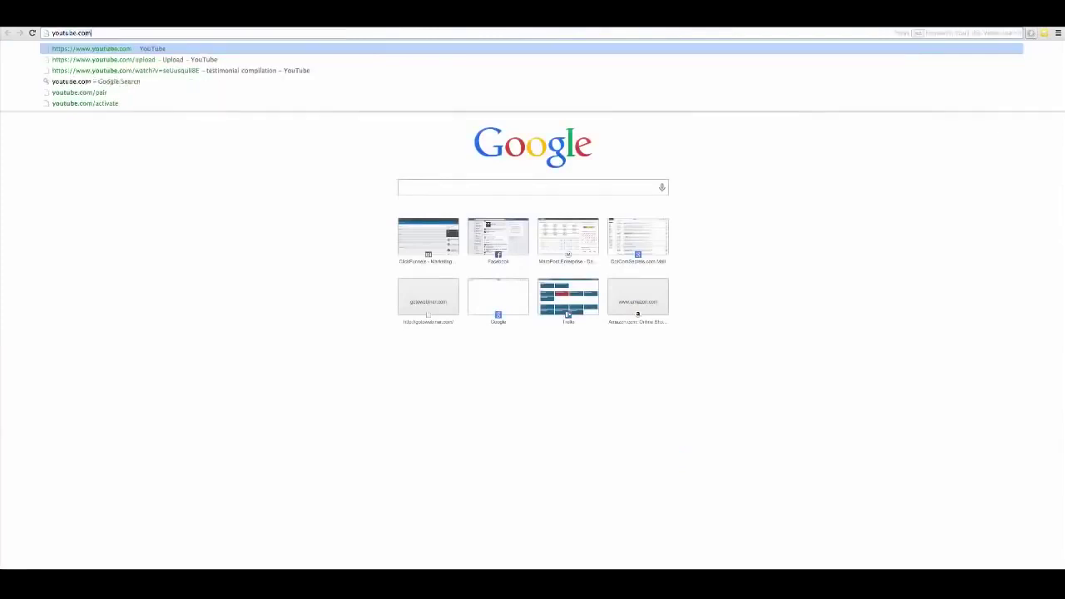
key("Return")
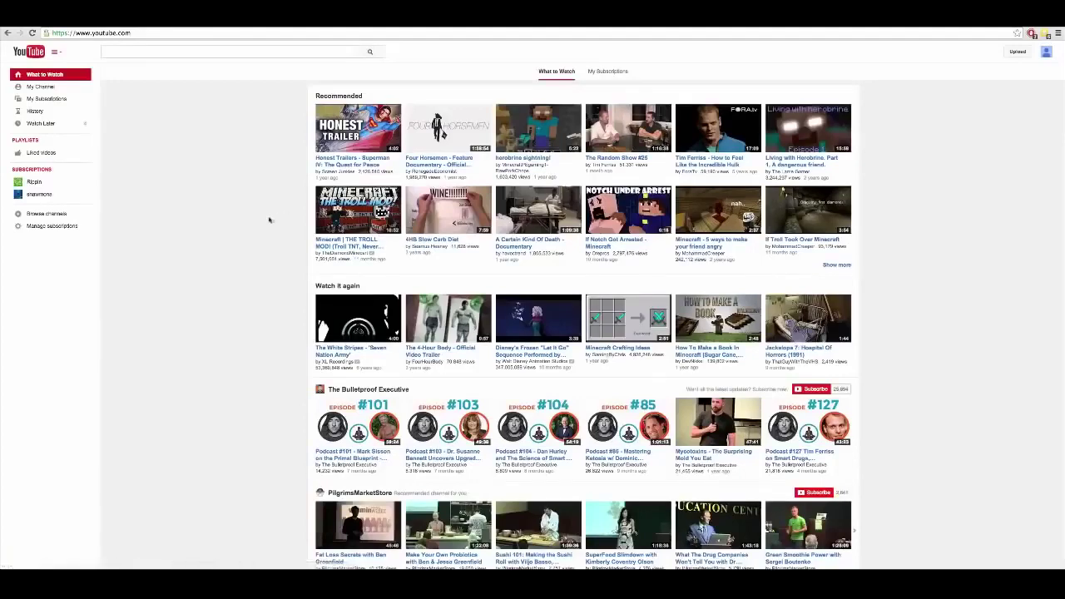
scroll(288, 233, "down", 3)
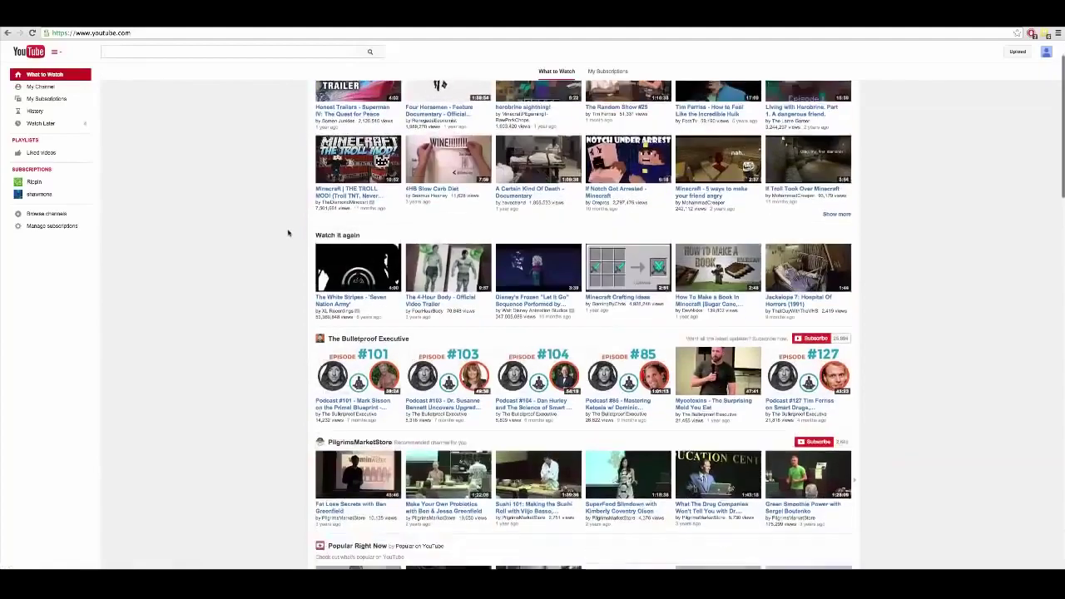
scroll(287, 233, "down", 5)
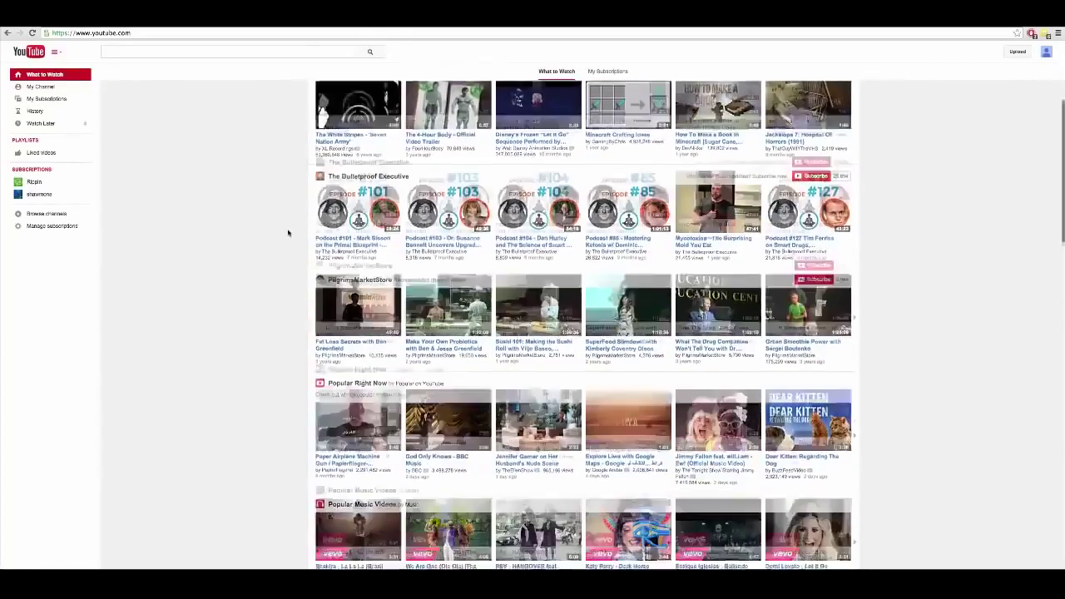
scroll(288, 230, "up", 8)
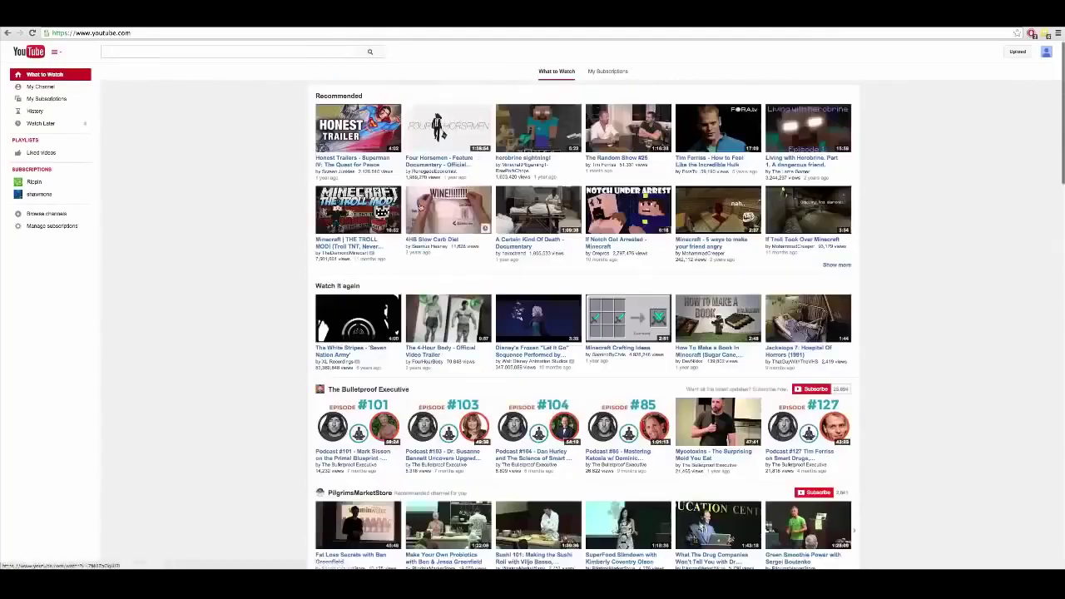
left_click(448, 322)
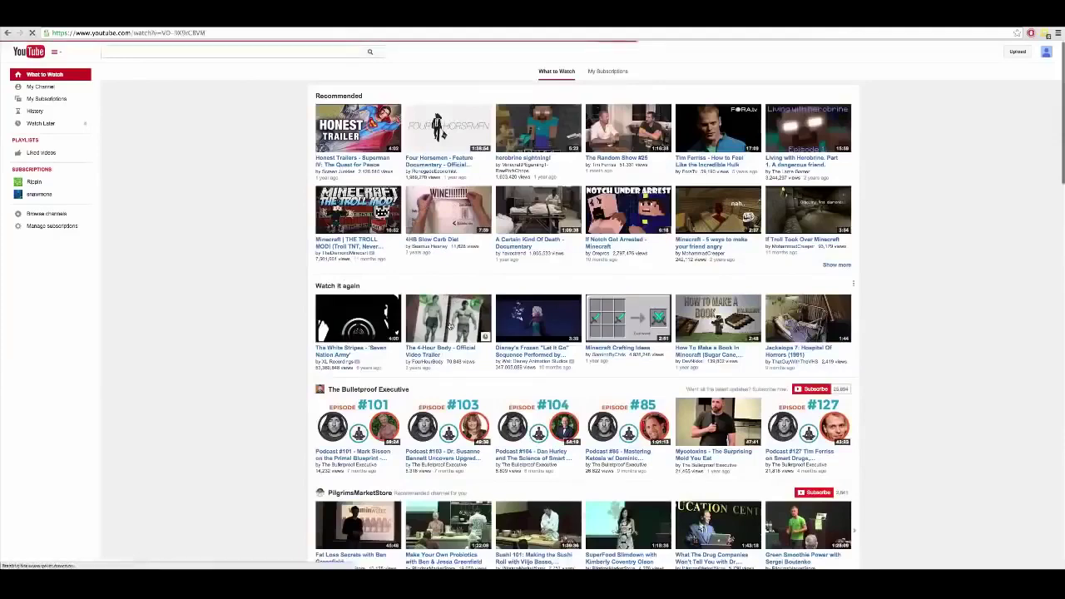
left_click(265, 293)
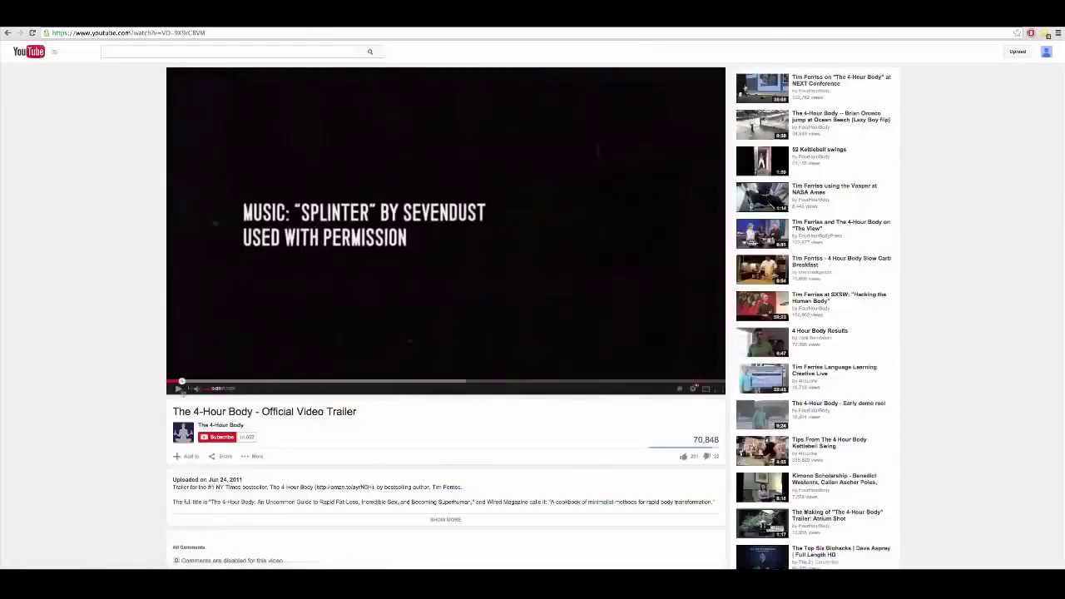
- Show the trailer's embed options, turn off the old embed code, and copy the 560 × 315 iframe code
scroll(133, 318, "down", 1)
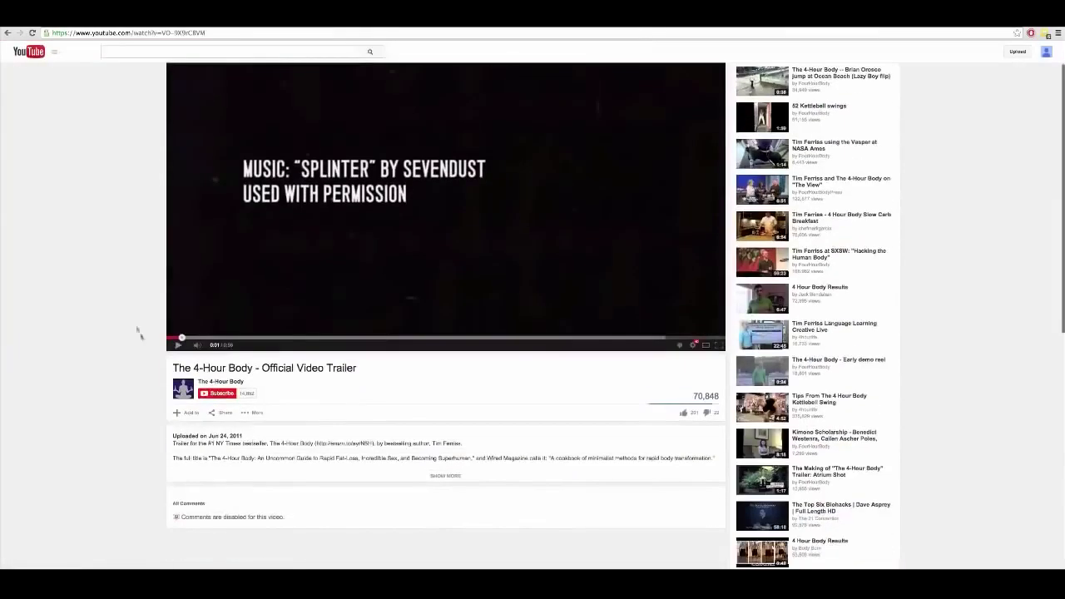
left_click(223, 413)
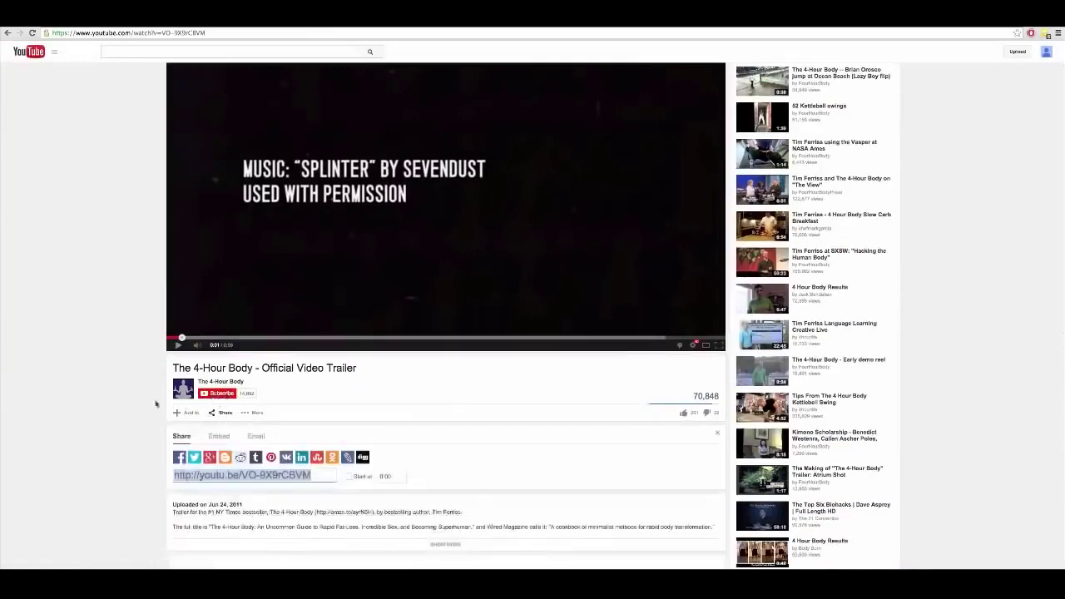
scroll(218, 400, "down", 3)
left_click(218, 328)
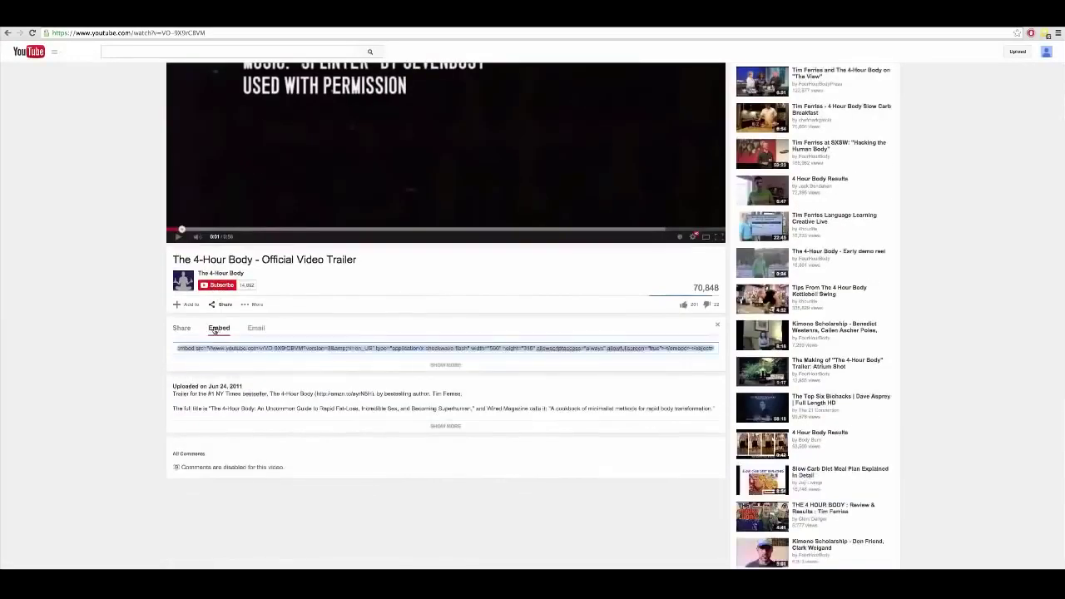
left_click(430, 366)
scroll(114, 396, "down", 3)
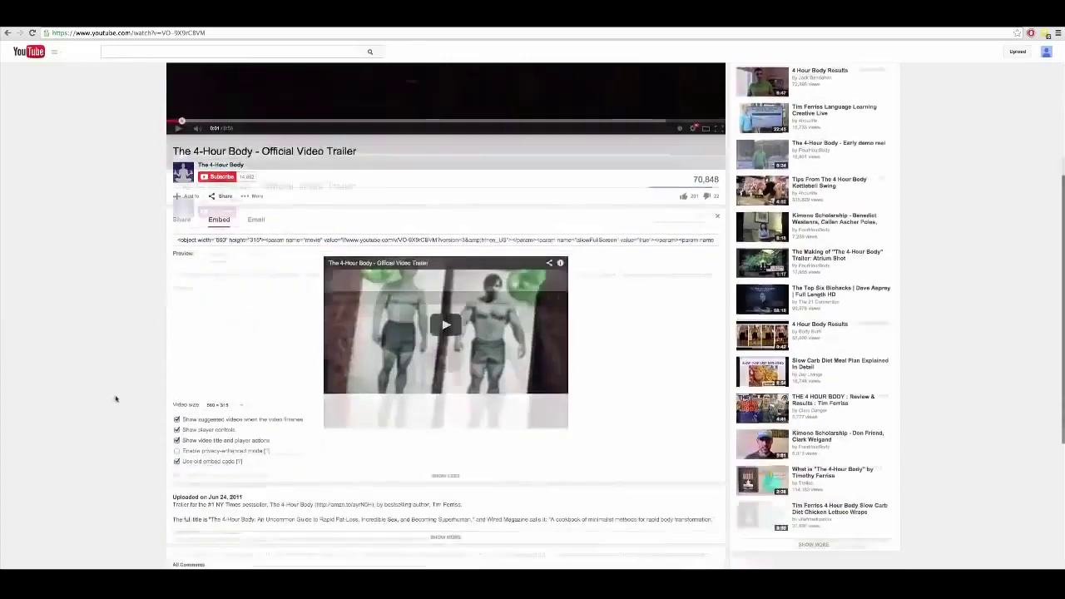
left_click(176, 462)
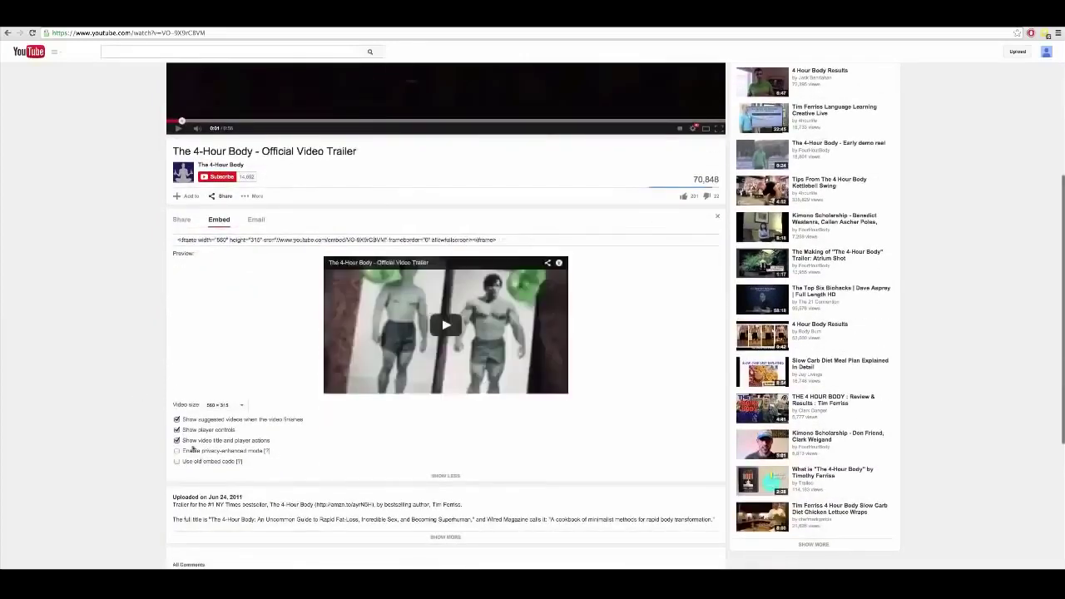
scroll(142, 347, "up", 1)
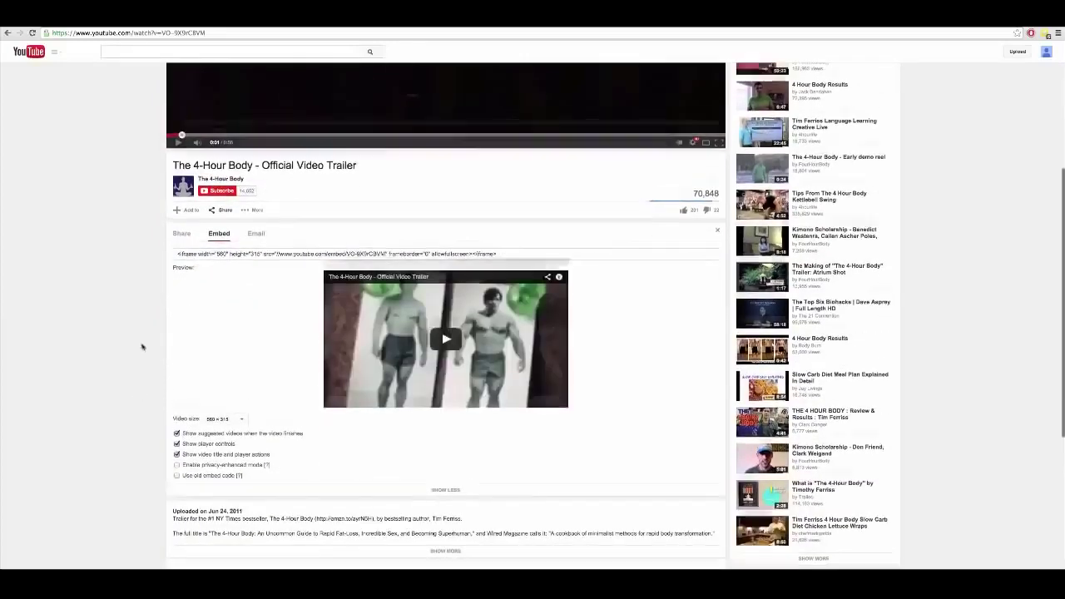
left_click(197, 255)
right_click(196, 254)
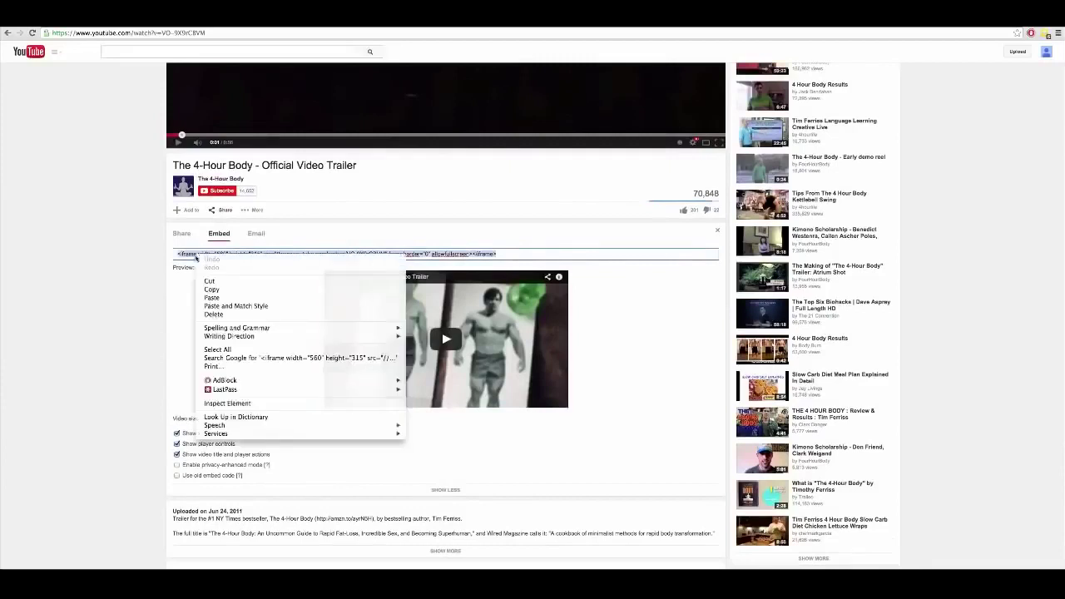
left_click(212, 289)
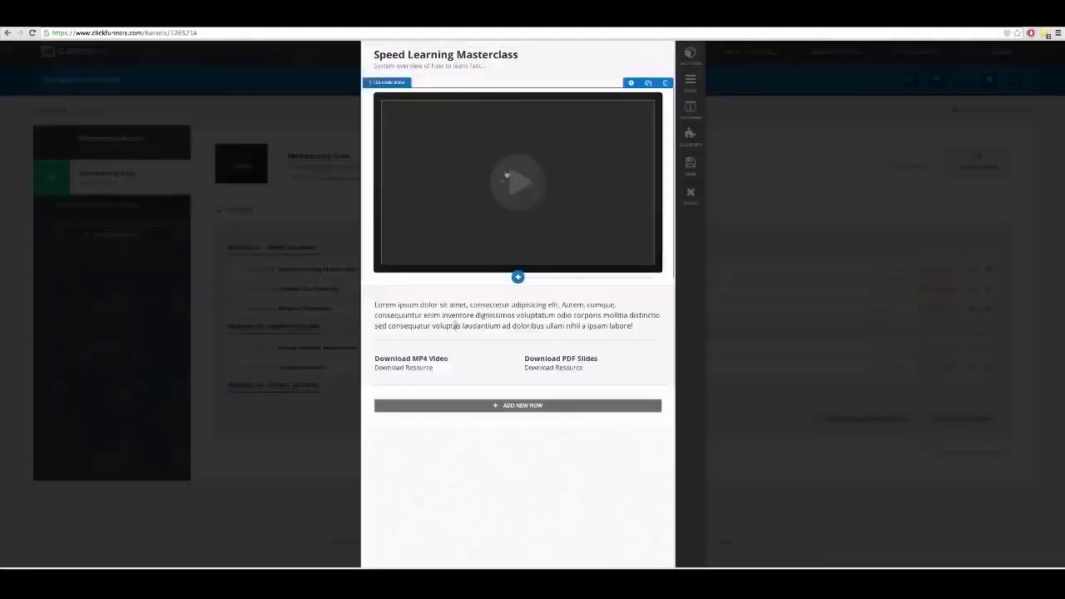
- Switch to the ClickFunnels lesson editor and replace the video element's embed code with the copied YouTube iframe code
left_click(518, 185)
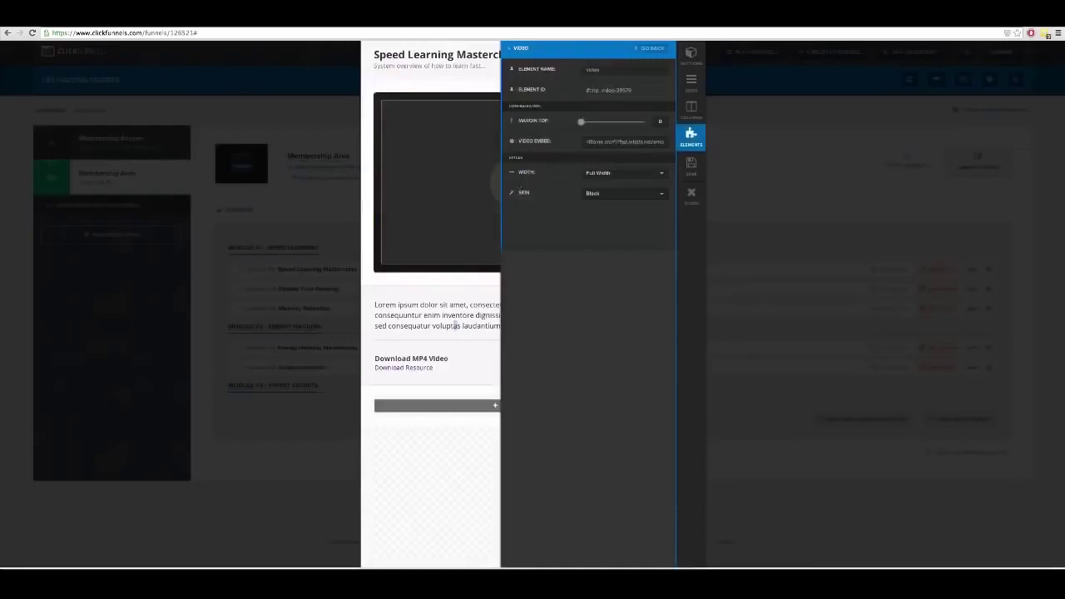
triple_click(624, 141)
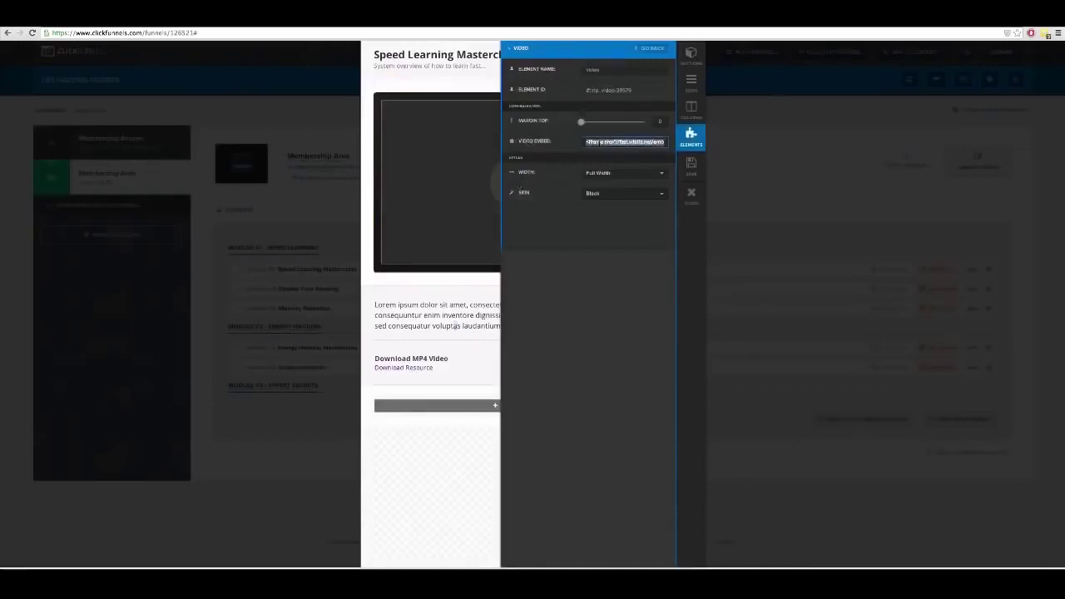
key("BackSpace")
right_click(597, 141)
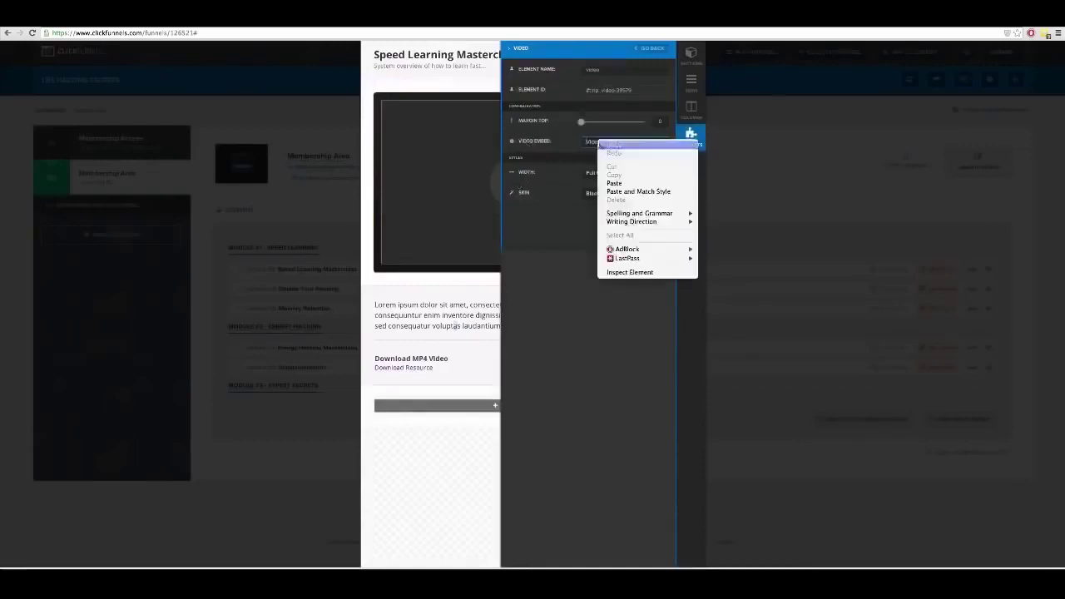
left_click(617, 182)
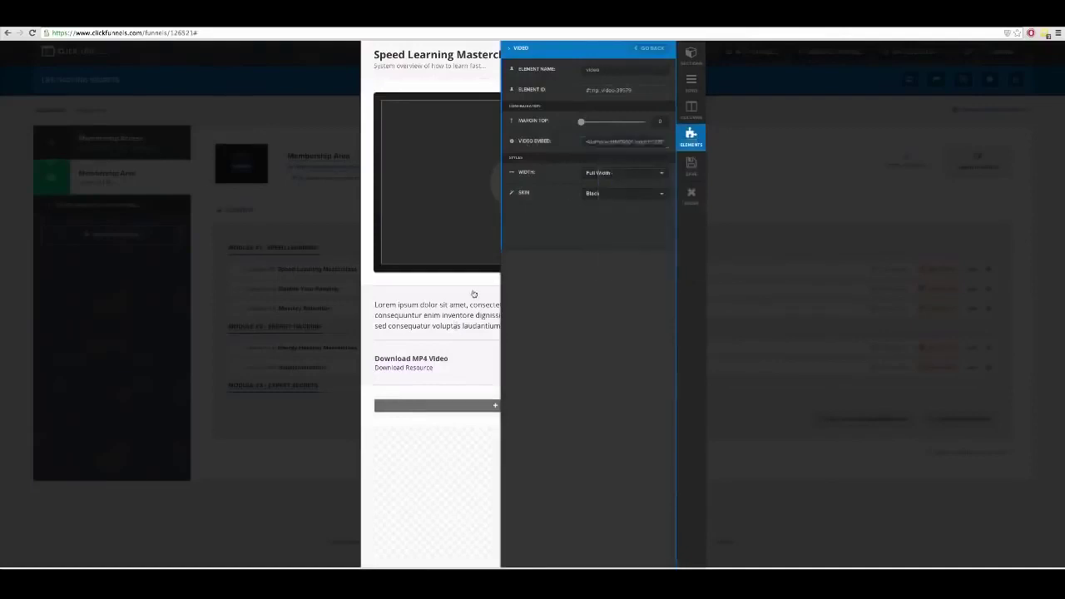
left_click(475, 290)
- Replace the placeholder paragraph below the video with "Here is the handouts for Lesson #1"
triple_click(438, 314)
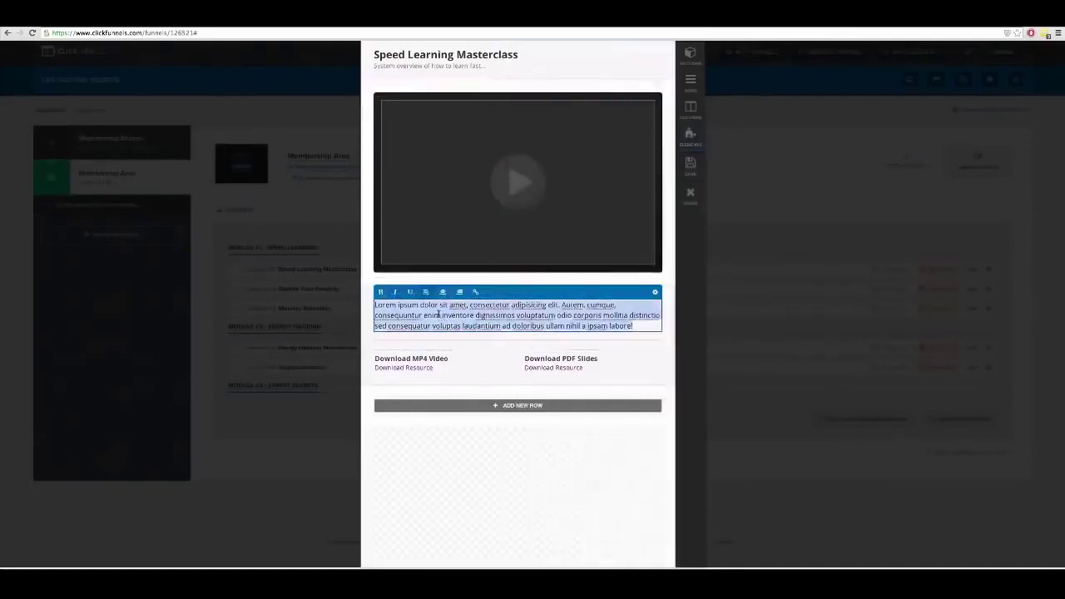
type("Here is the handouts for Lesson #1")
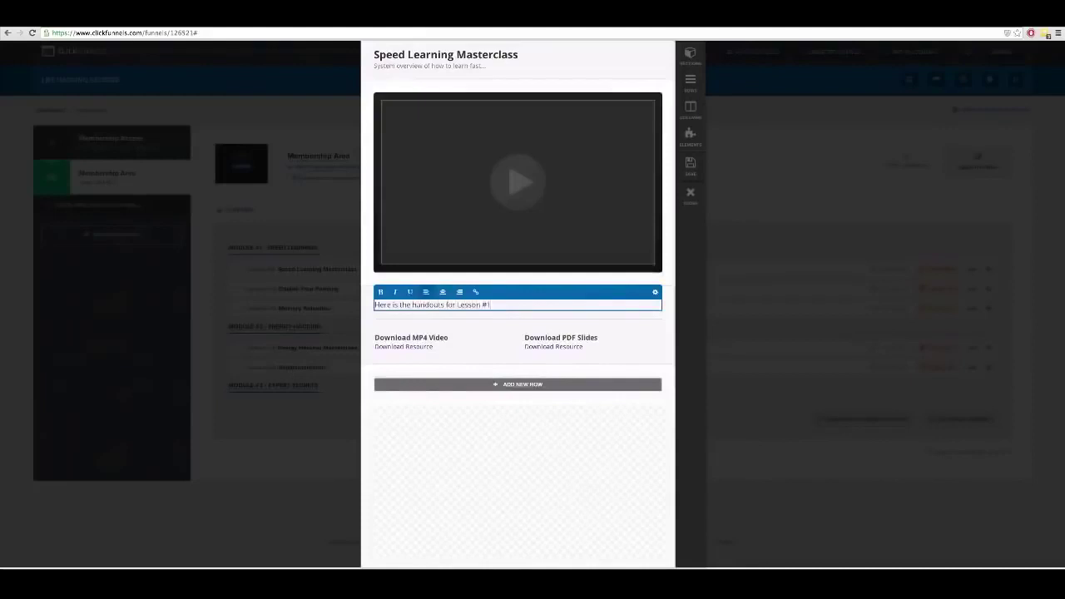
left_click(443, 414)
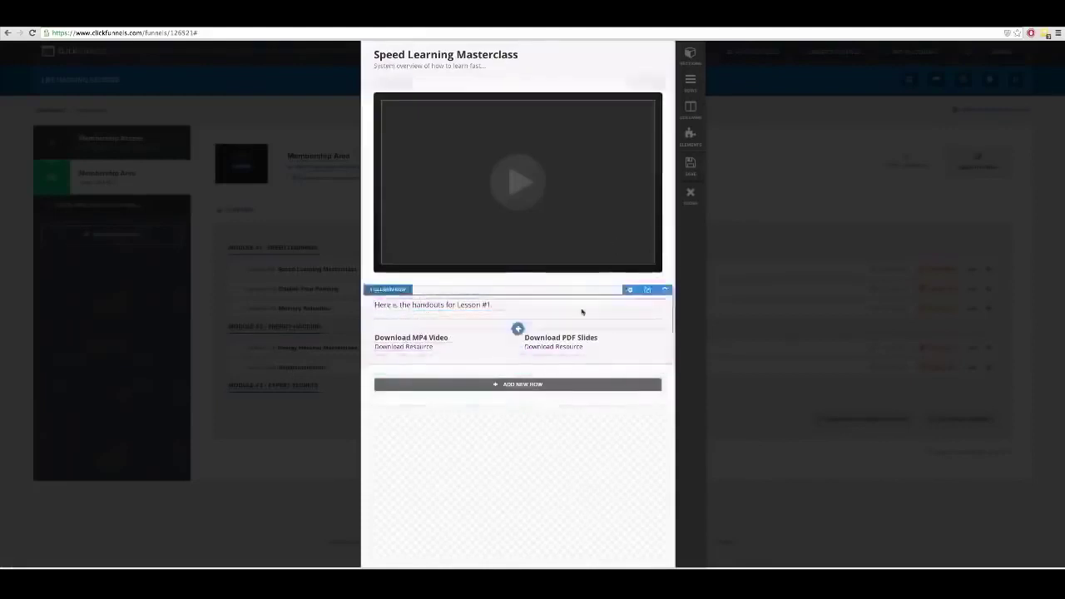
- Add a one-column row below the download links and browse the available element types without adding one
left_click(517, 385)
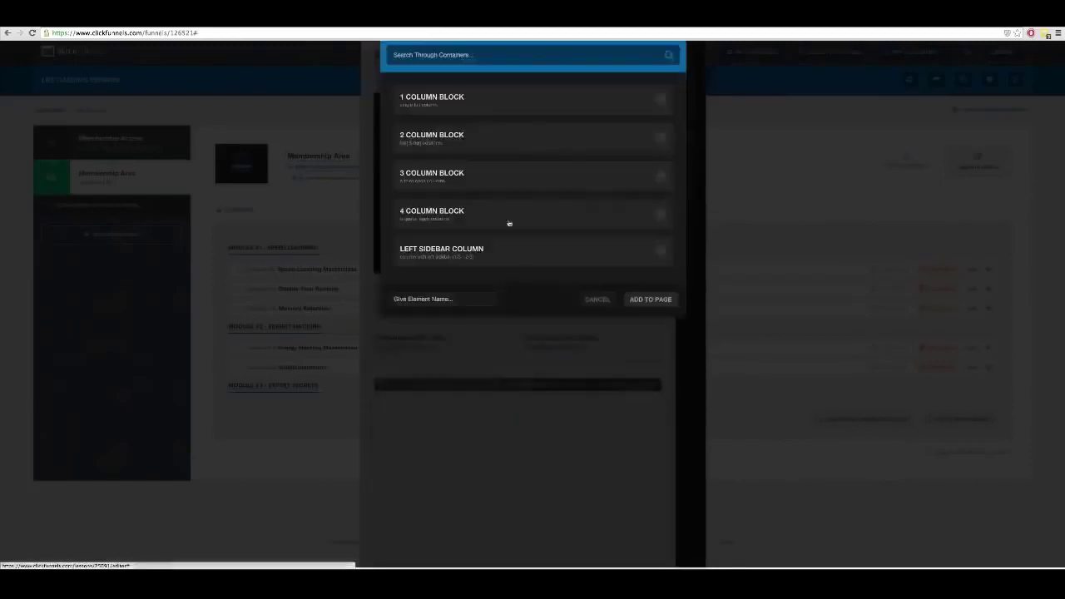
left_click(433, 98)
left_click(511, 389)
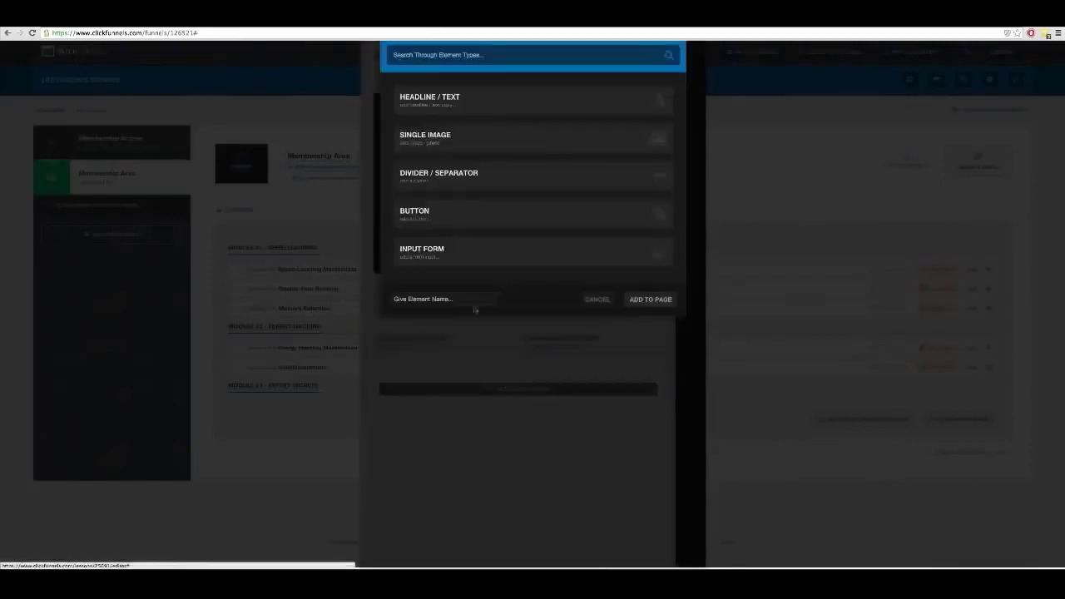
scroll(449, 245, "down", 5)
scroll(449, 246, "down", 5)
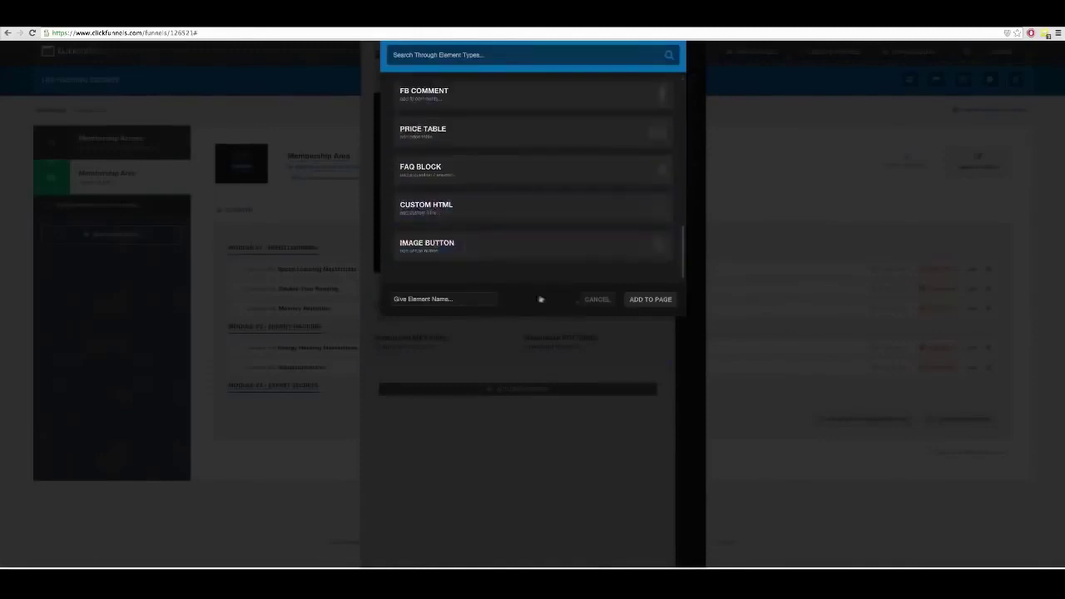
left_click(596, 300)
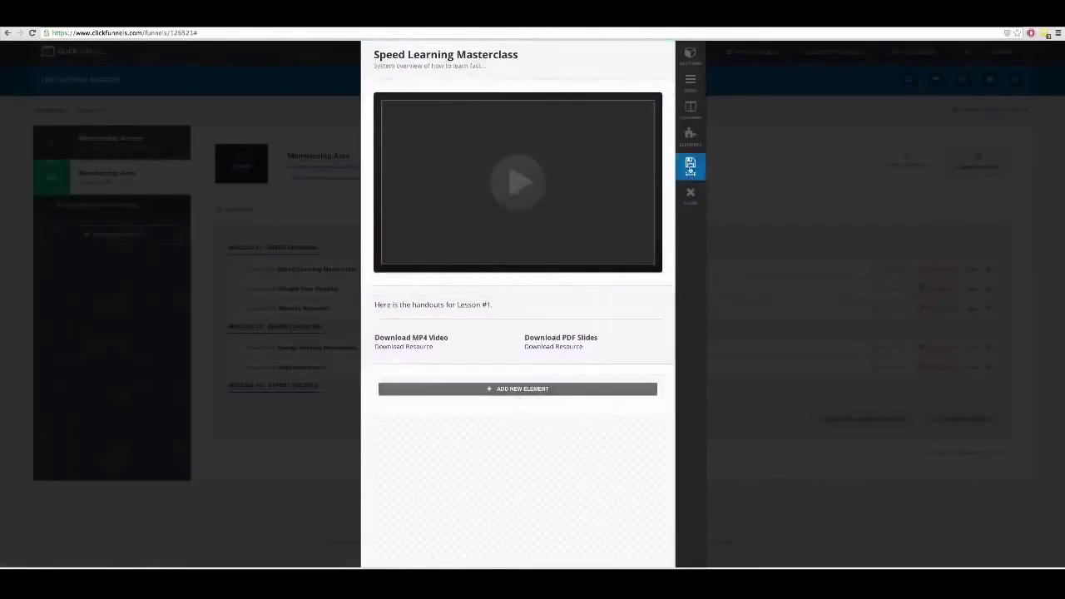
- Save the Speed Learning Masterclass lesson and close its editor
left_click(690, 166)
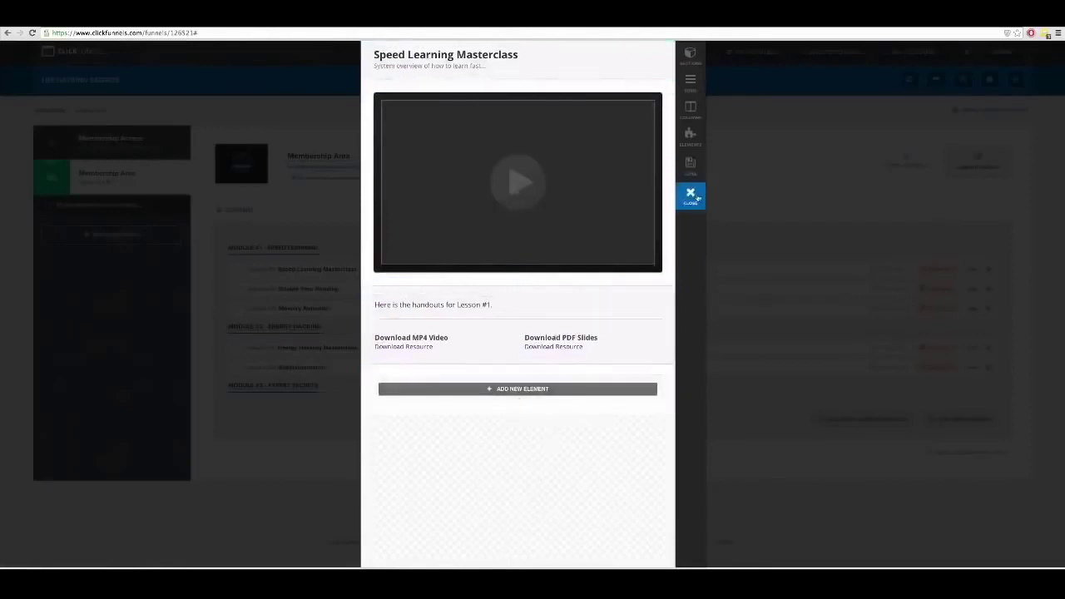
left_click(693, 196)
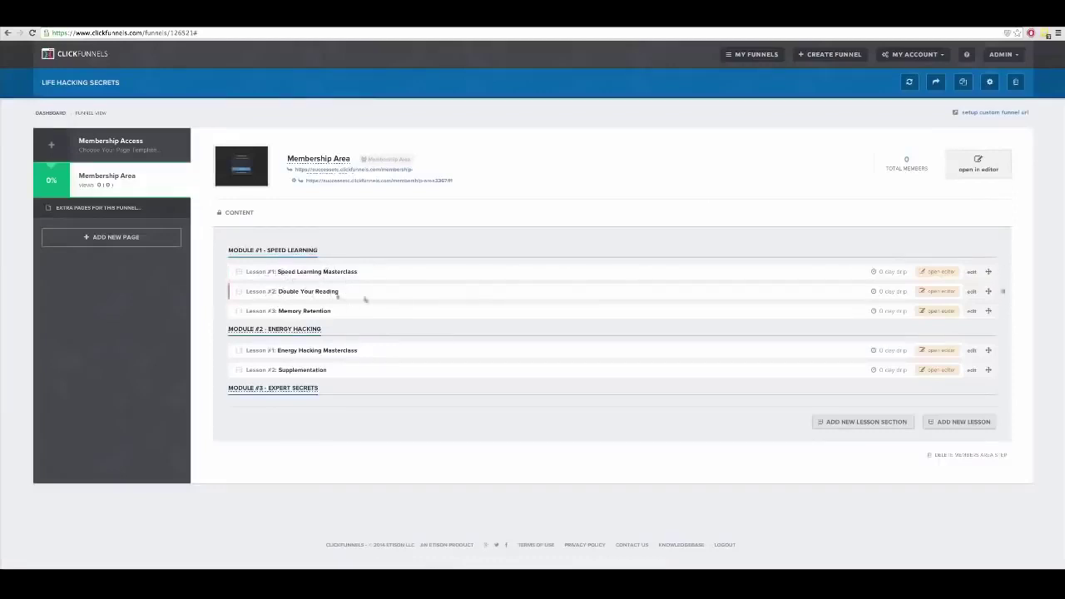
- View the Double Your Reading lesson's page in the editor, close it, and open the Membership Area page for editing
left_click(928, 290)
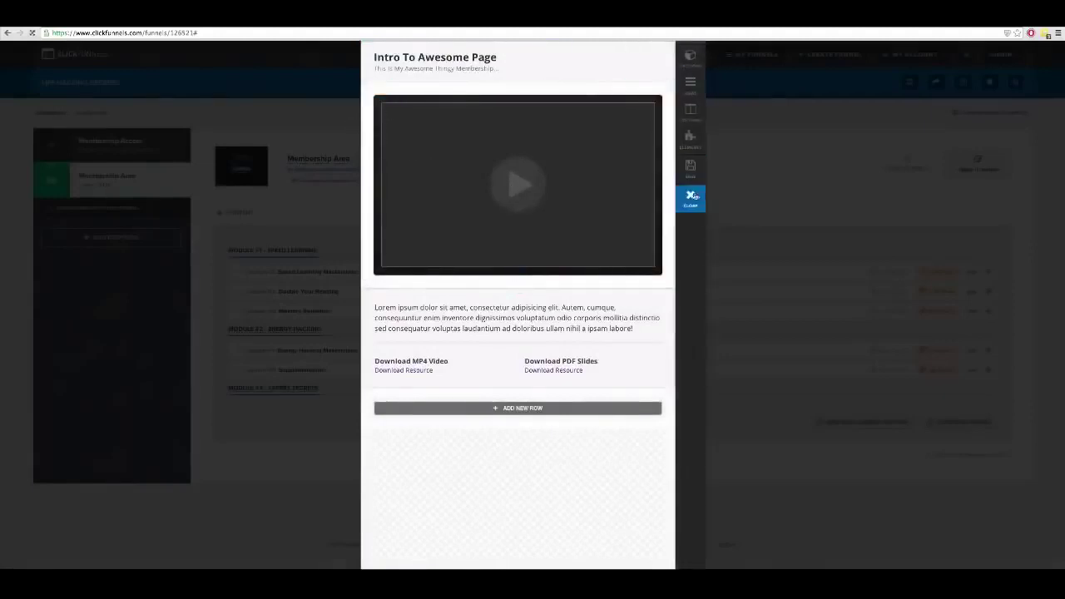
left_click(690, 196)
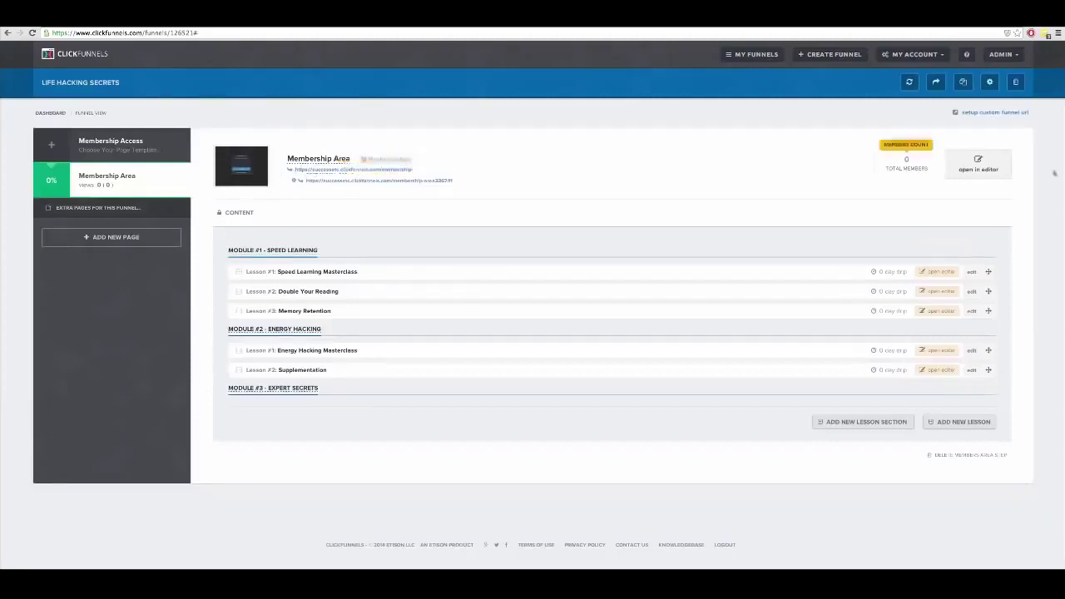
left_click(985, 170)
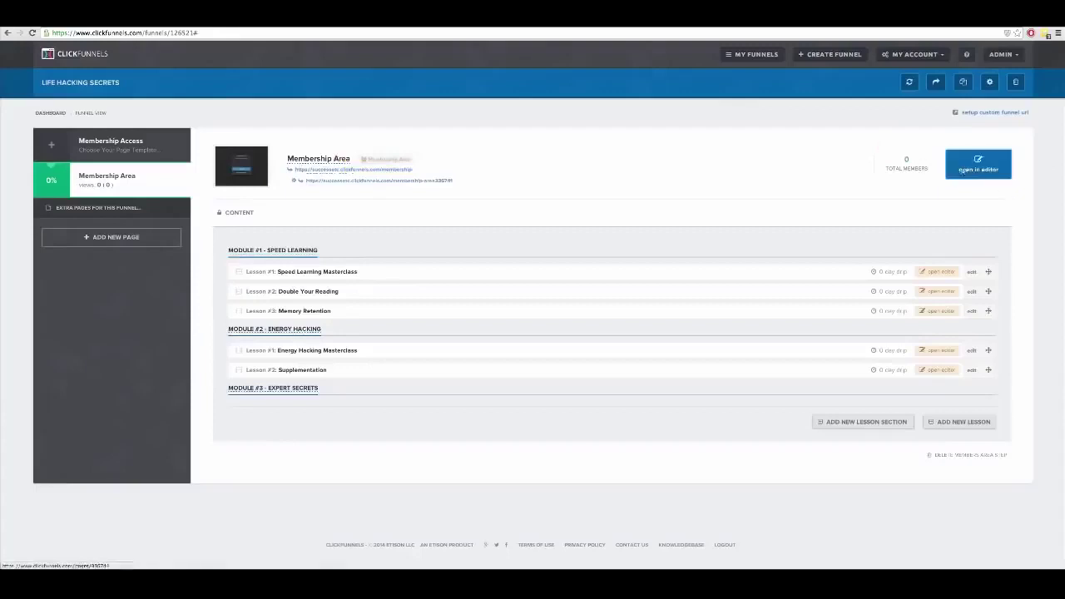
left_click(970, 170)
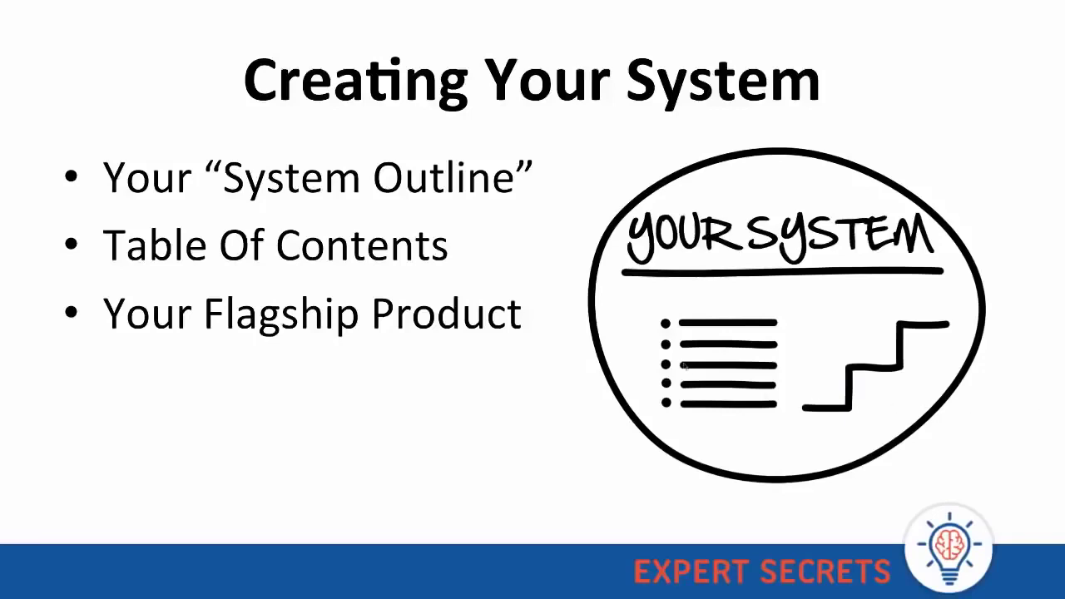
left_click(684, 365)
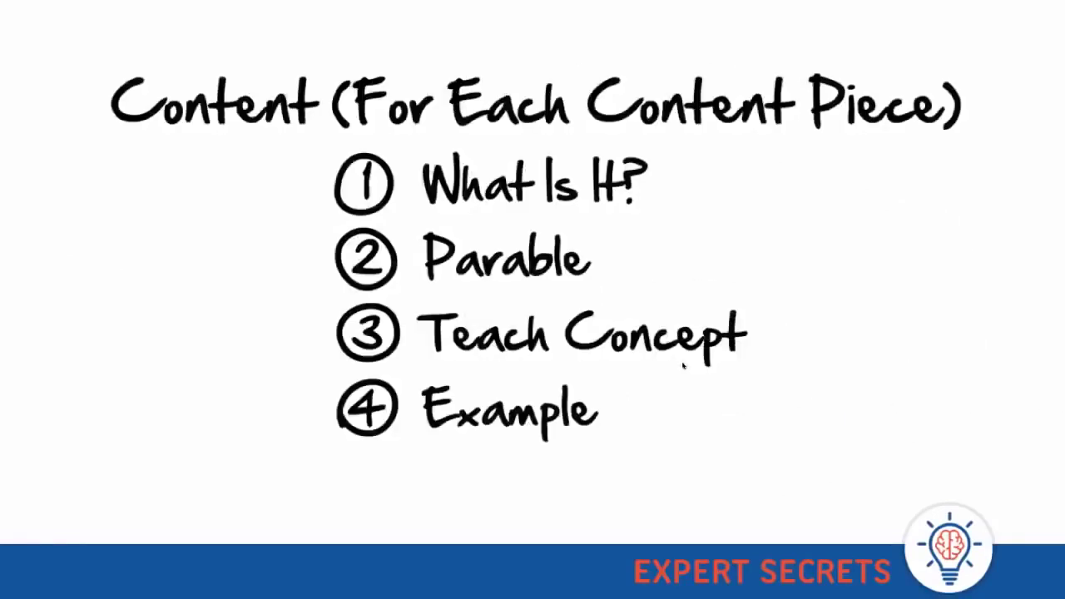
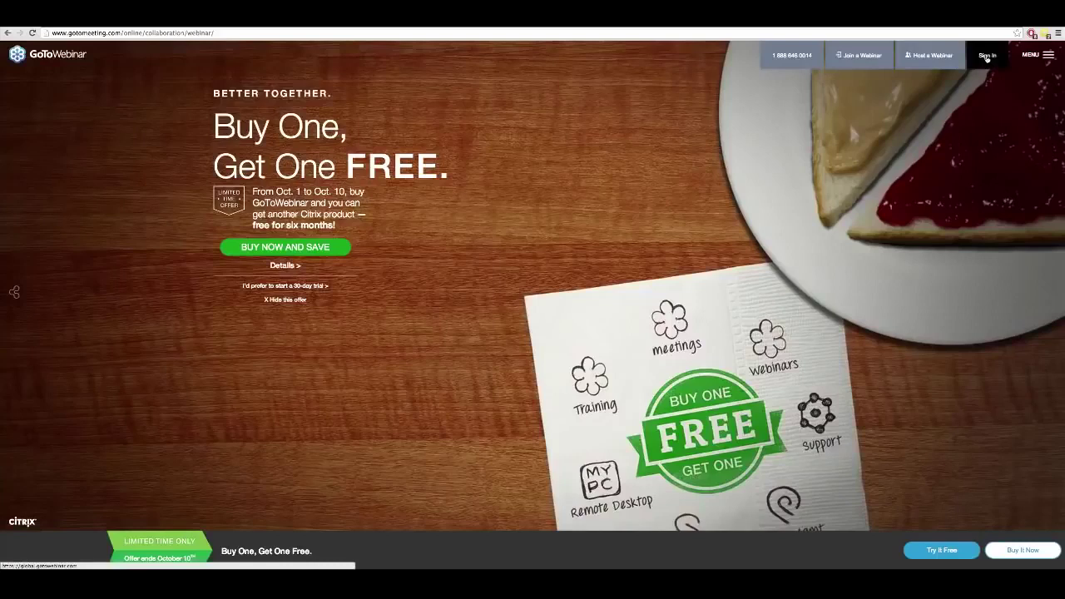
- Sign in to GoToWebinar and open the form for scheduling a new webinar
left_click(986, 56)
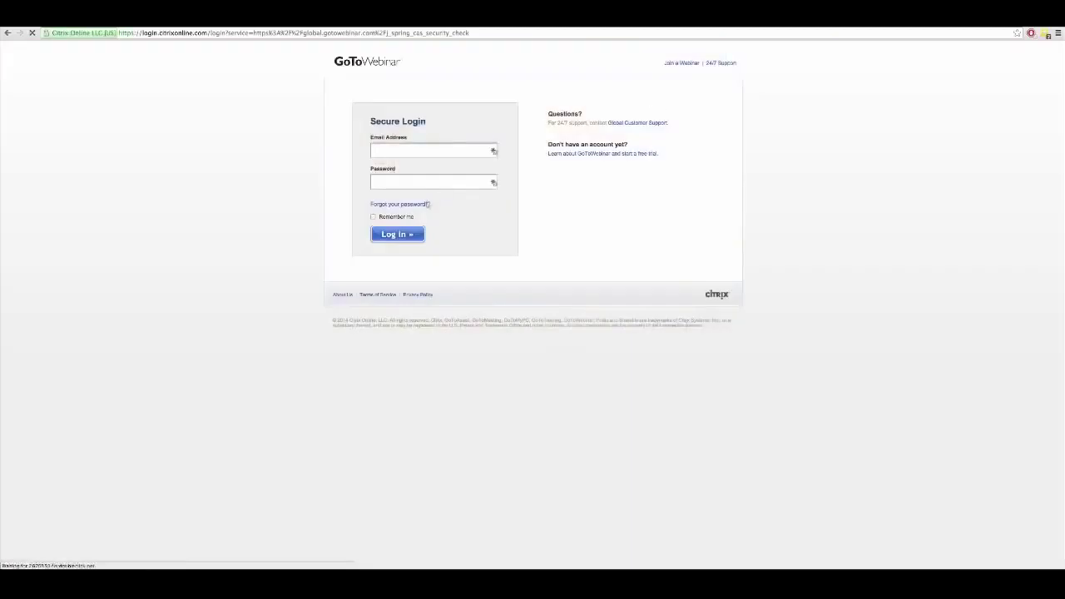
left_click(400, 236)
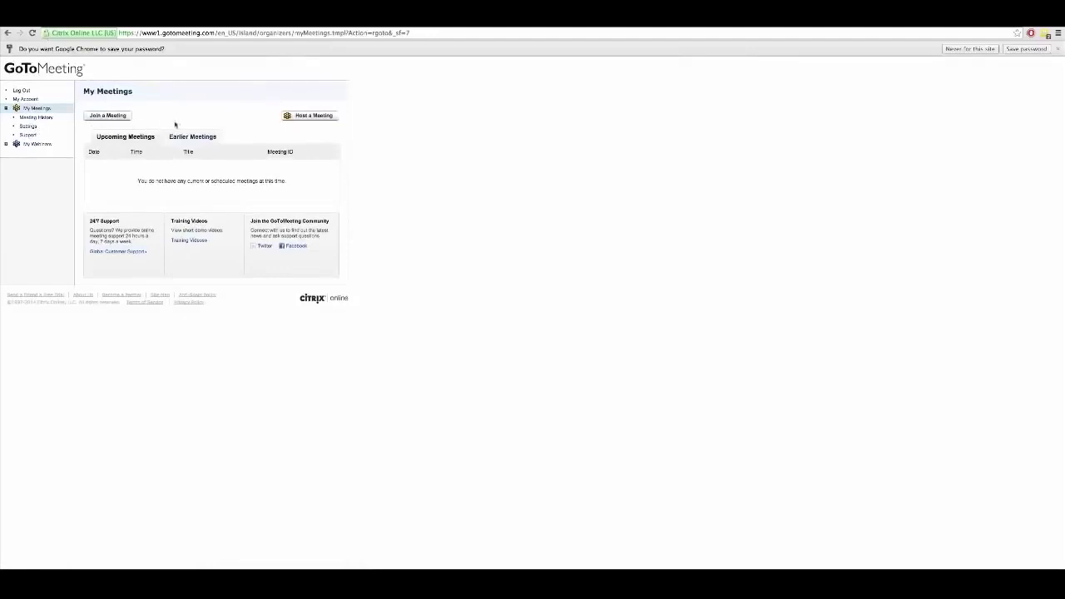
left_click(36, 145)
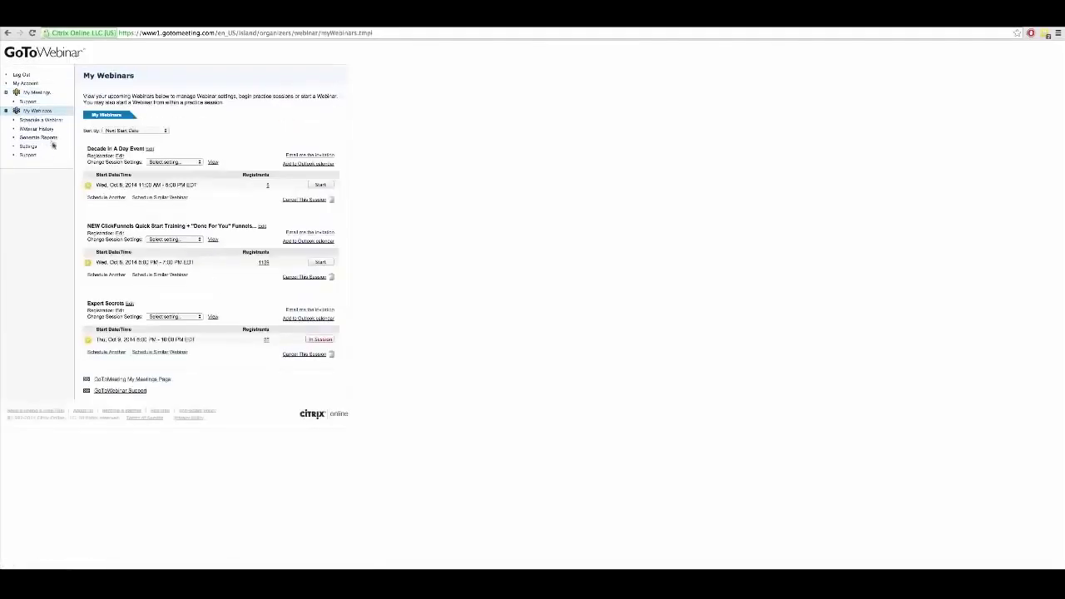
left_click(43, 121)
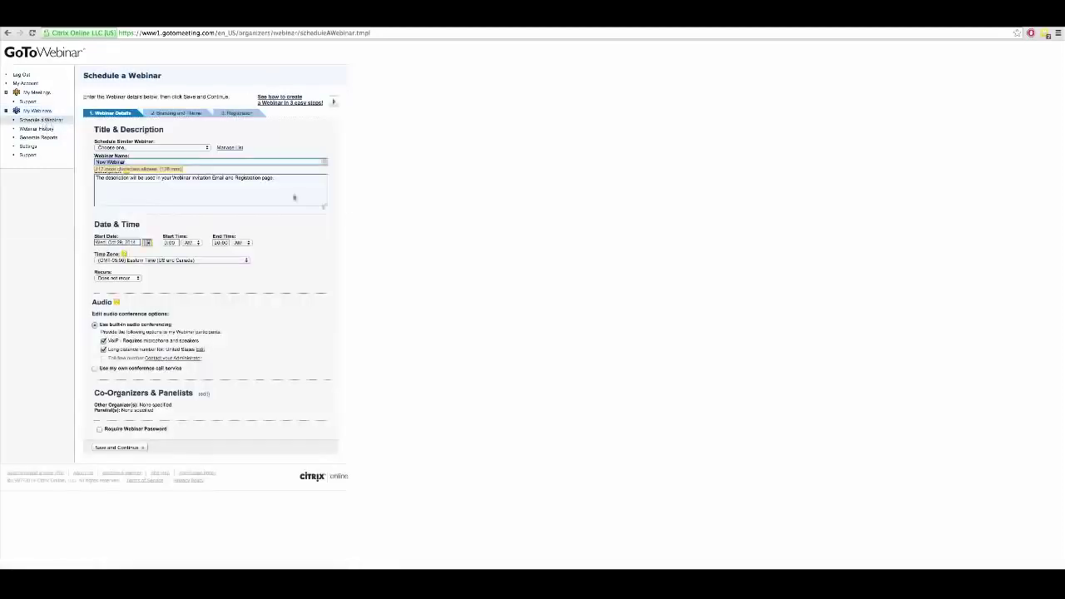
- Name the new webinar "Life Hacking Secrets"
key("super+plus")
key("super+plus")
key("super+plus")
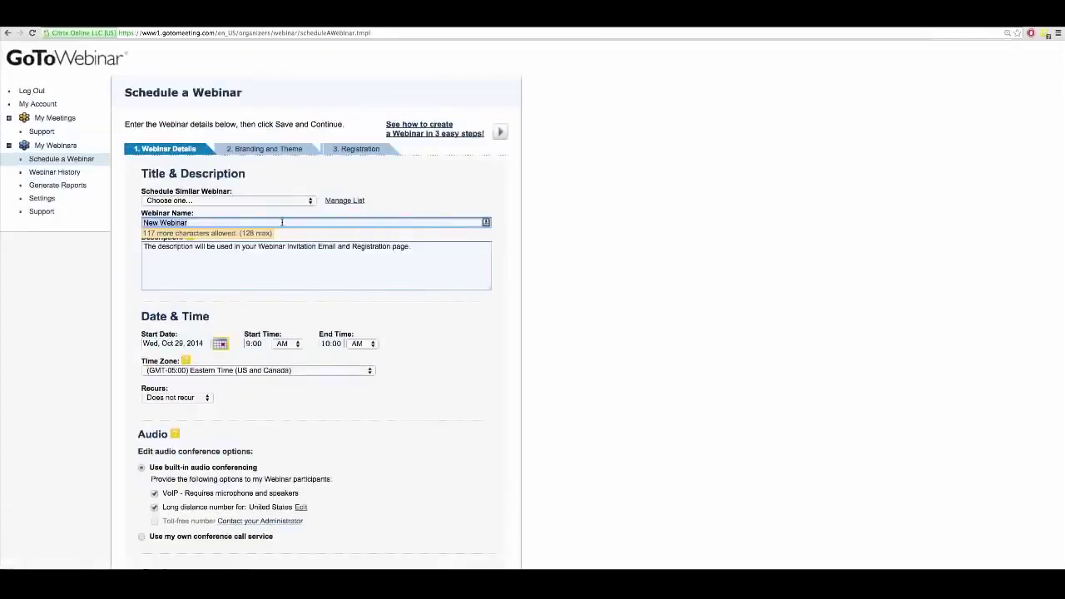
type("List HACK")
key("BackSpace")
key("BackSpace")
key("BackSpace")
type("acking Secrets")
key("Tab")
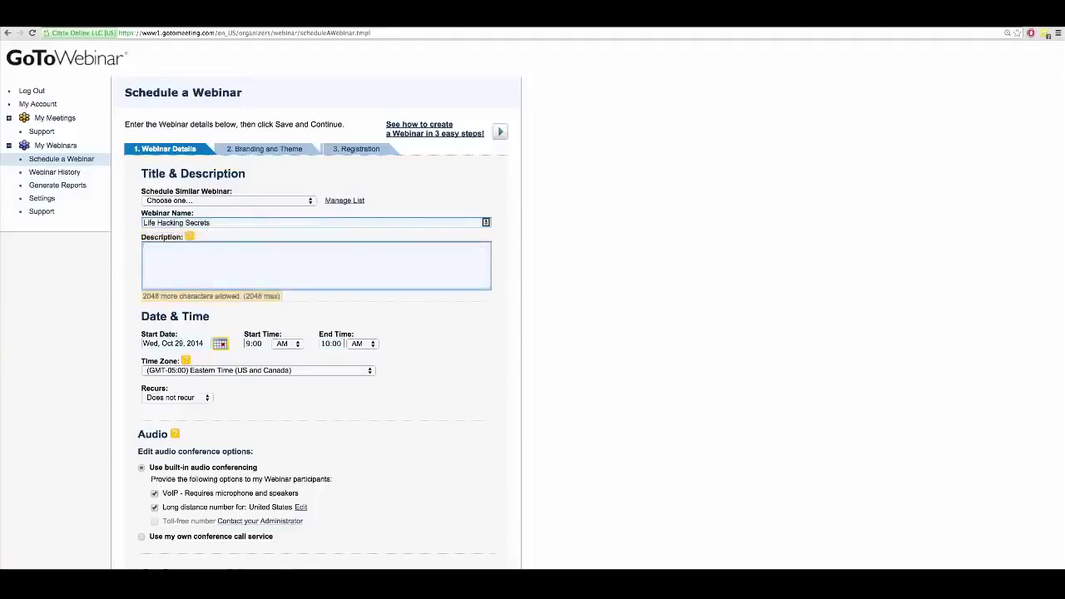
- Enter the webinar description "Discover how to hack your way to the perfect lifestye."
type("Discover how to")
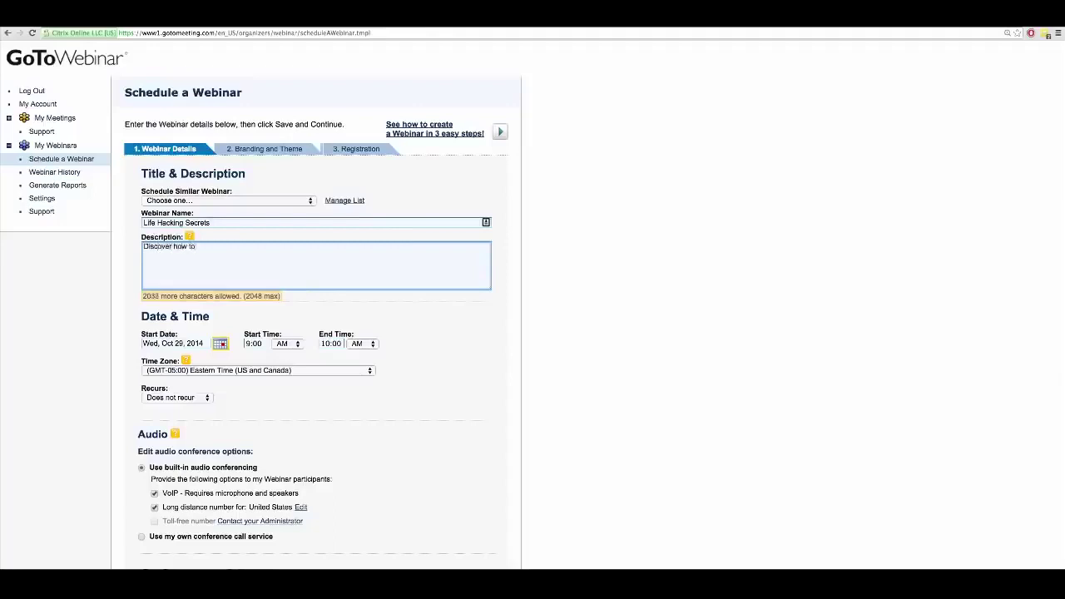
type(" hack your")
type(" way to the perfe")
type("ct lifes")
type("tyle")
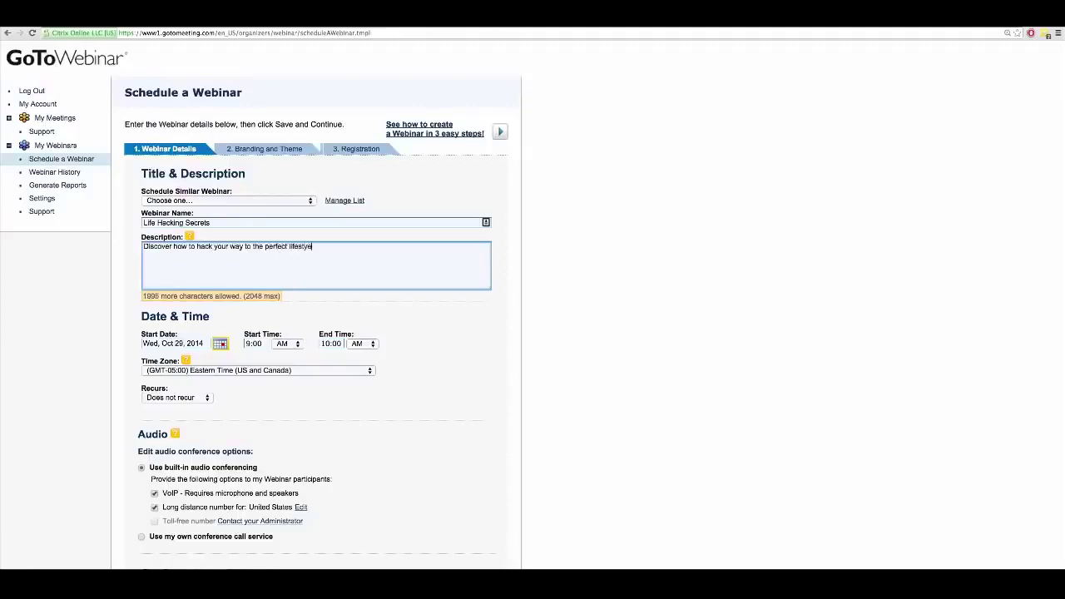
type(".")
- Set the webinar to Thu, Oct 16, 2014, from 9:00 PM to 10:00 PM, and save the webinar details
left_click(220, 343)
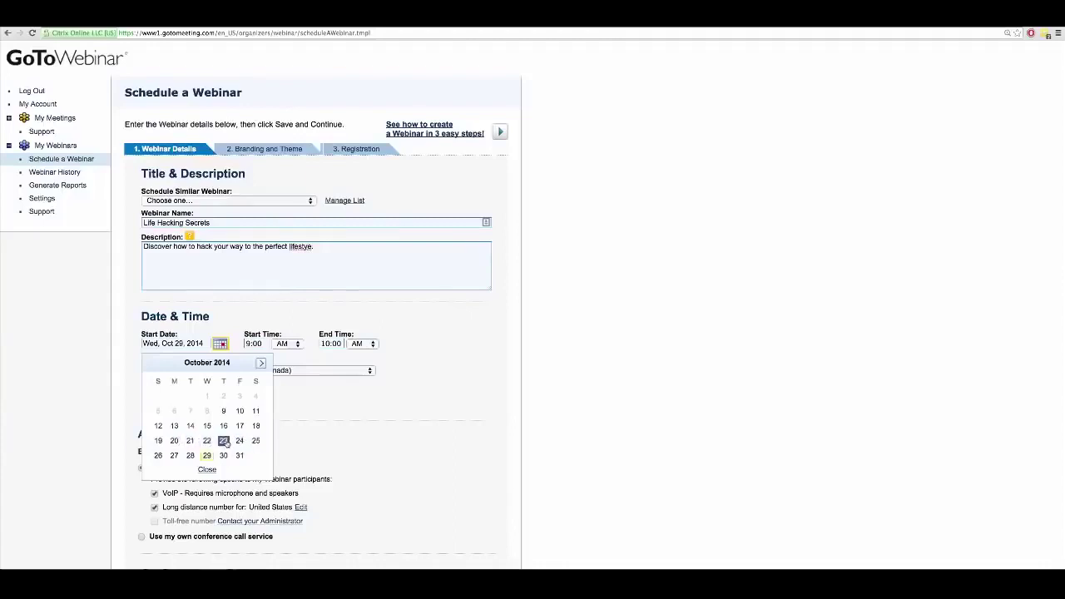
left_click(223, 426)
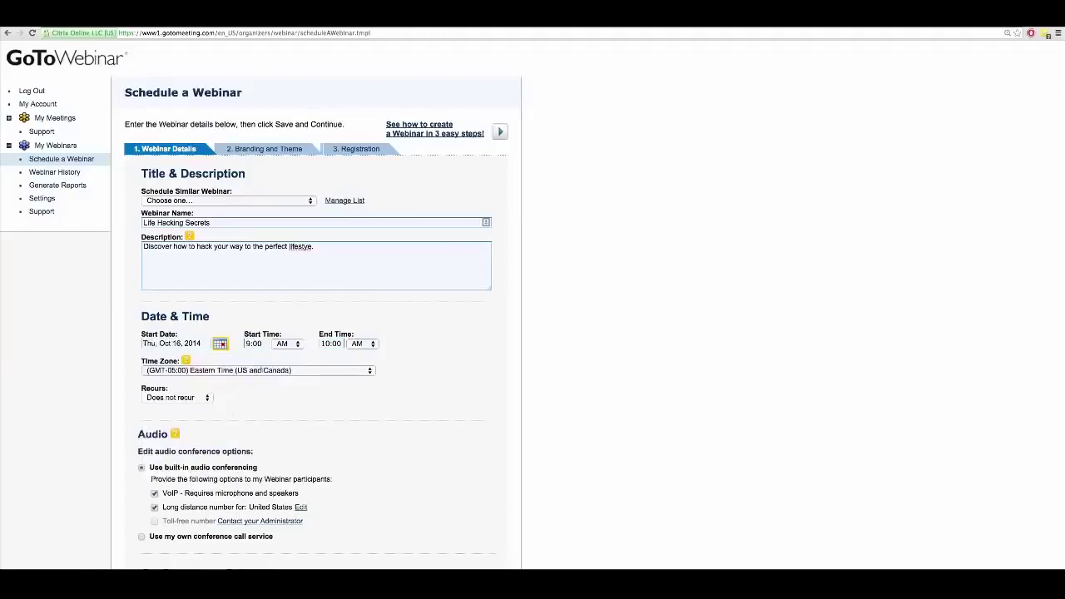
left_click(287, 343)
left_click(283, 359)
left_click(373, 343)
left_click(347, 351)
left_click(108, 428)
scroll(109, 435, "down", 4)
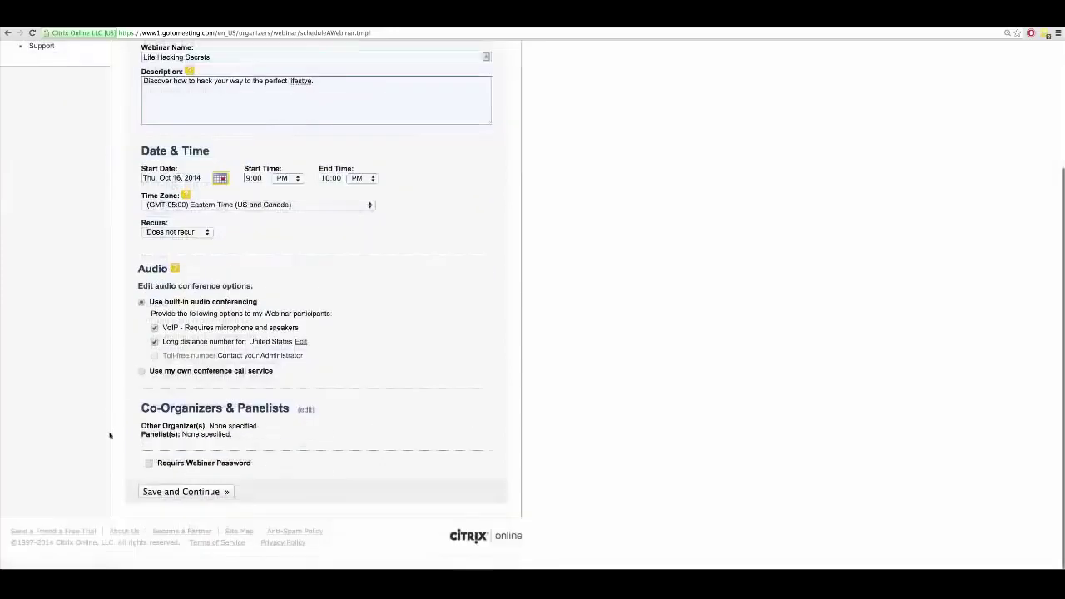
left_click(164, 492)
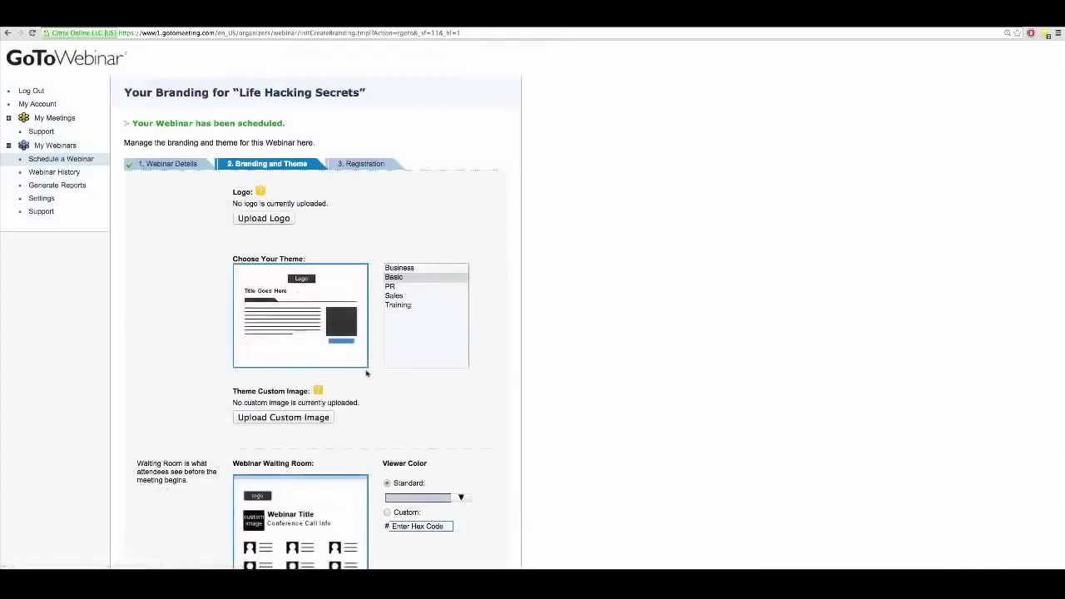
- Fill in the waiting-room presenter's name with the title "Awesome Dude", leave the organization empty, and save the branding settings
scroll(374, 365, "down", 2)
scroll(377, 365, "down", 7)
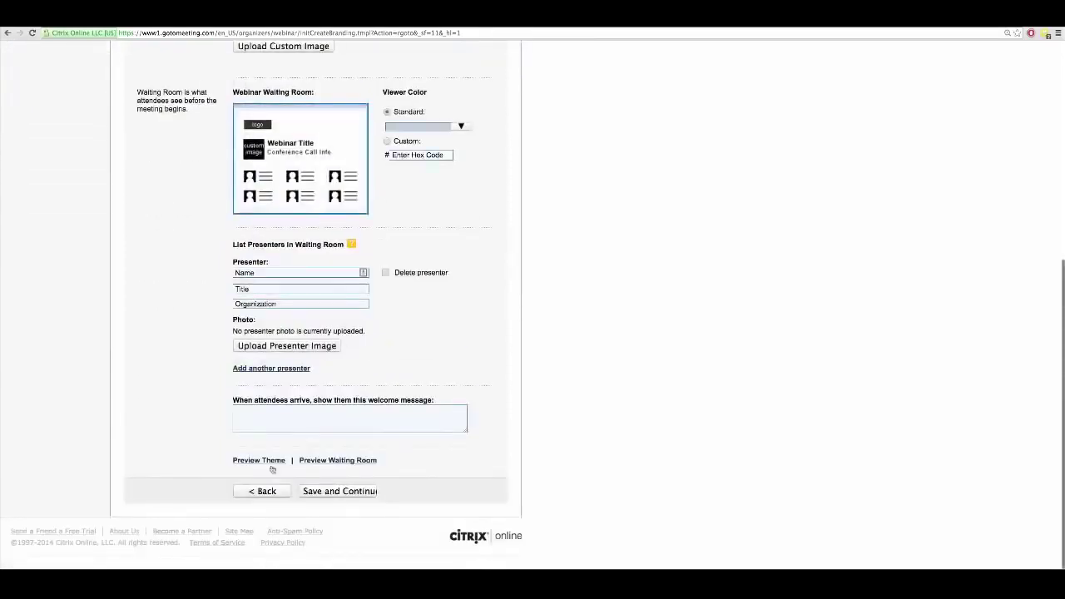
left_click(251, 273)
type("Russell Brunson")
left_click(269, 287)
type("Awesome Dude")
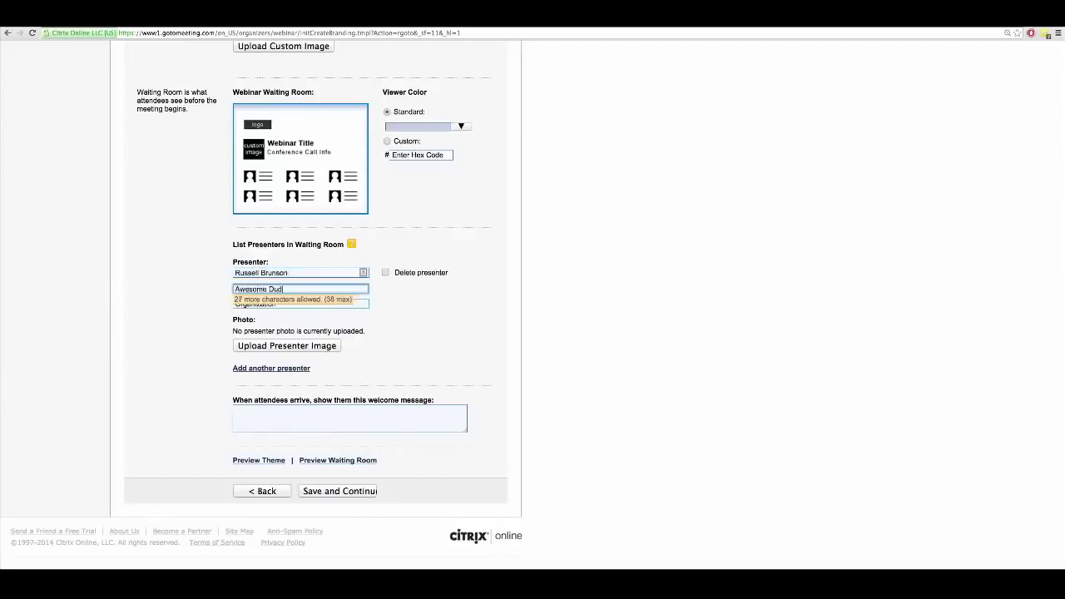
key("Tab")
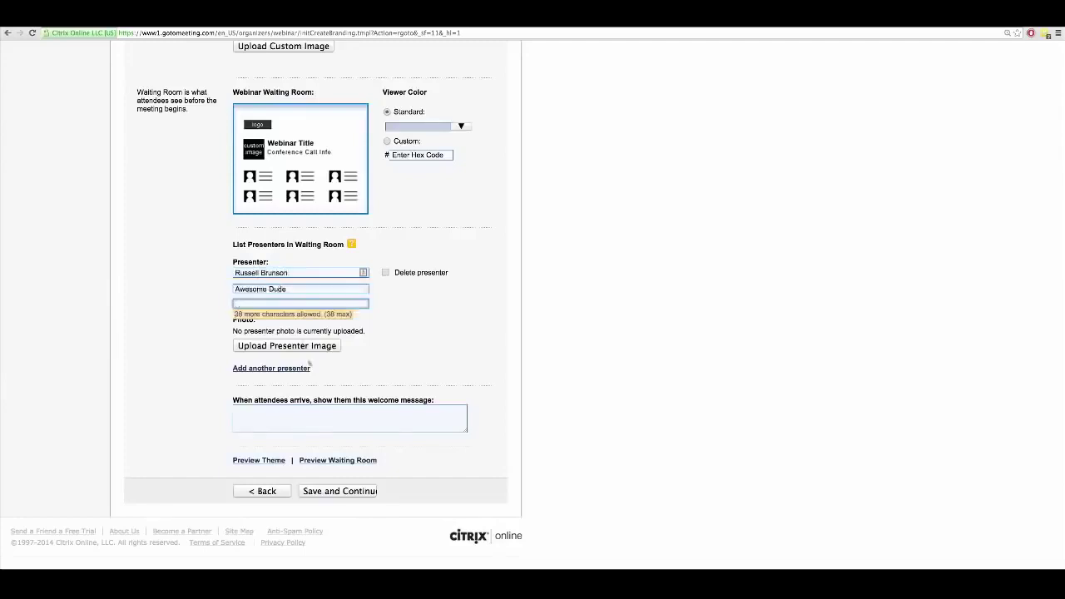
left_click(324, 491)
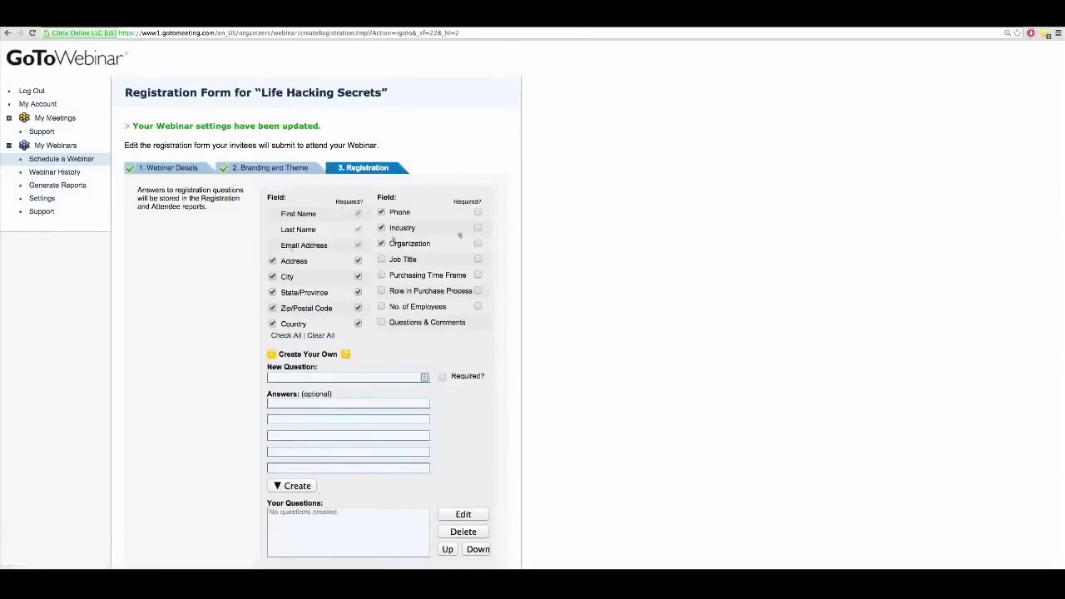
- Clear all optional registration form fields, then save the form and have the webinar invitation emailed
left_click(326, 336)
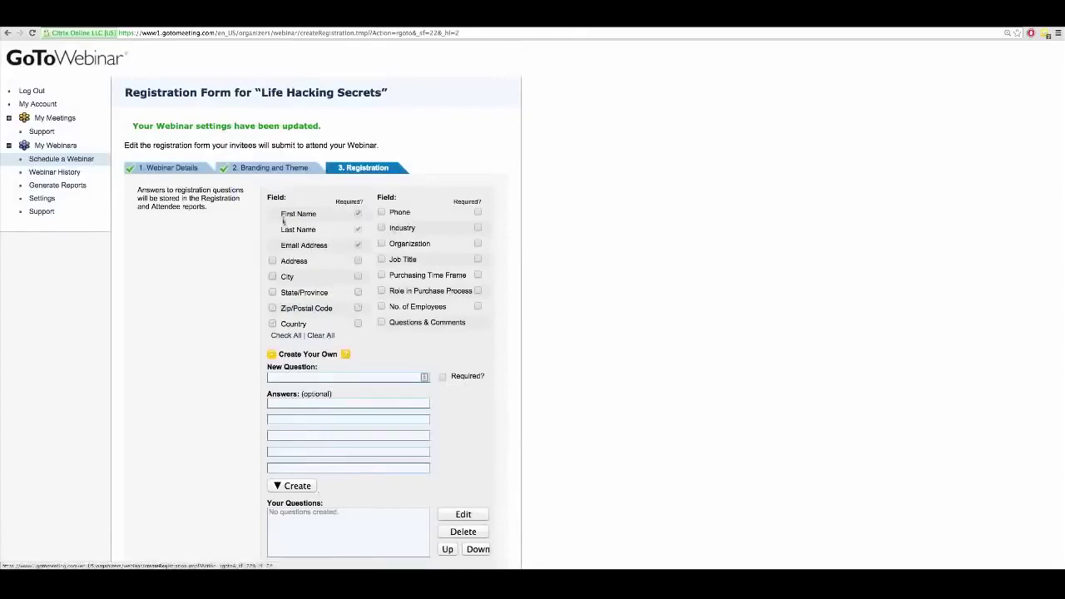
scroll(228, 294, "down", 5)
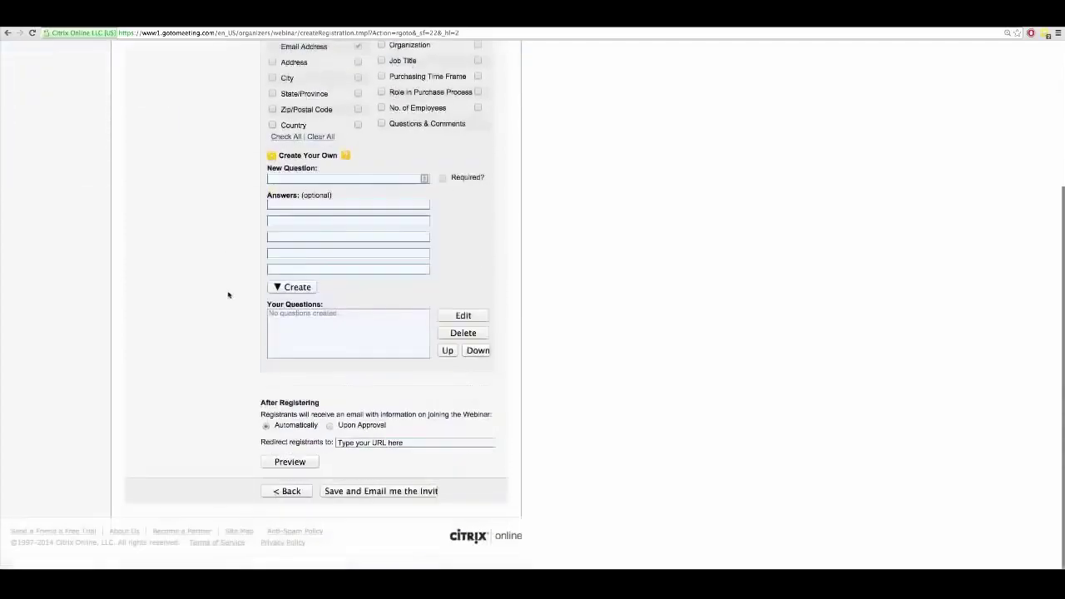
left_click(356, 490)
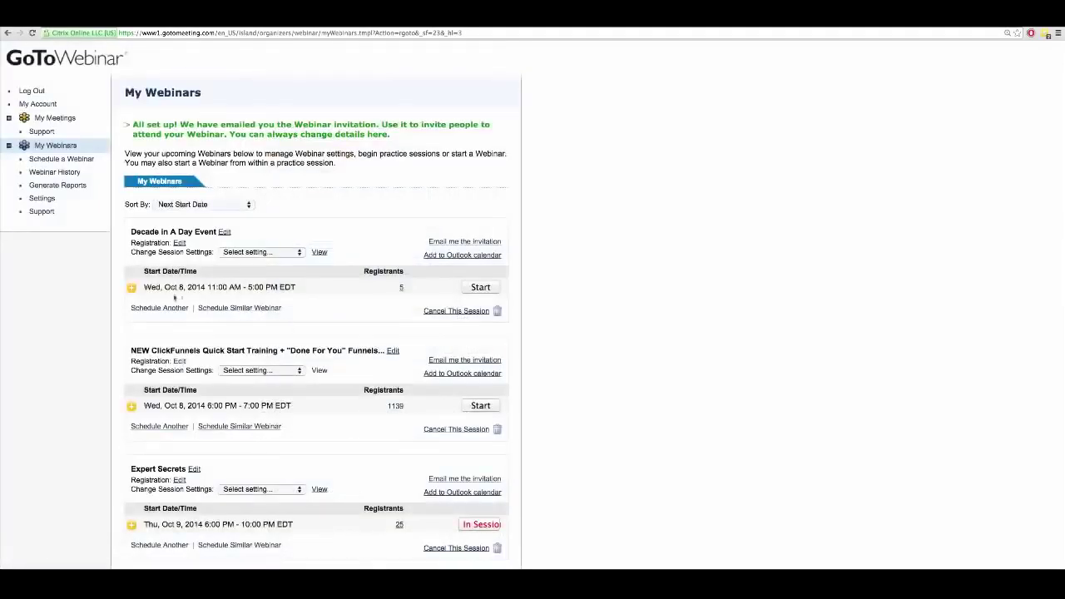
- Expand the Life Hacking Secrets session among the upcoming webinars and examine its registration web link
scroll(175, 297, "down", 2)
scroll(139, 468, "down", 3)
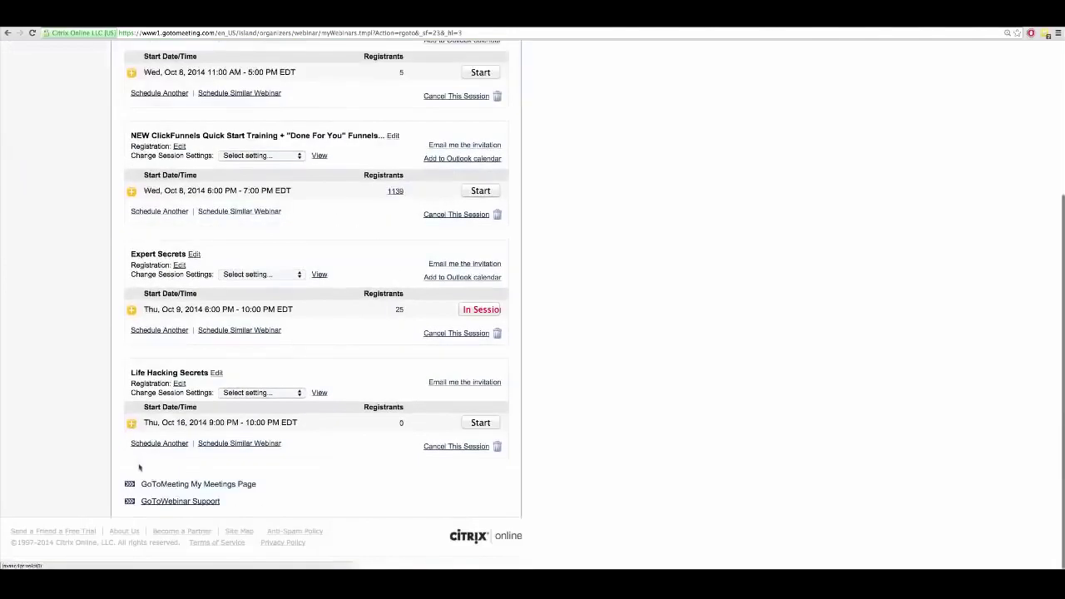
left_click(131, 423)
scroll(324, 414, "down", 3)
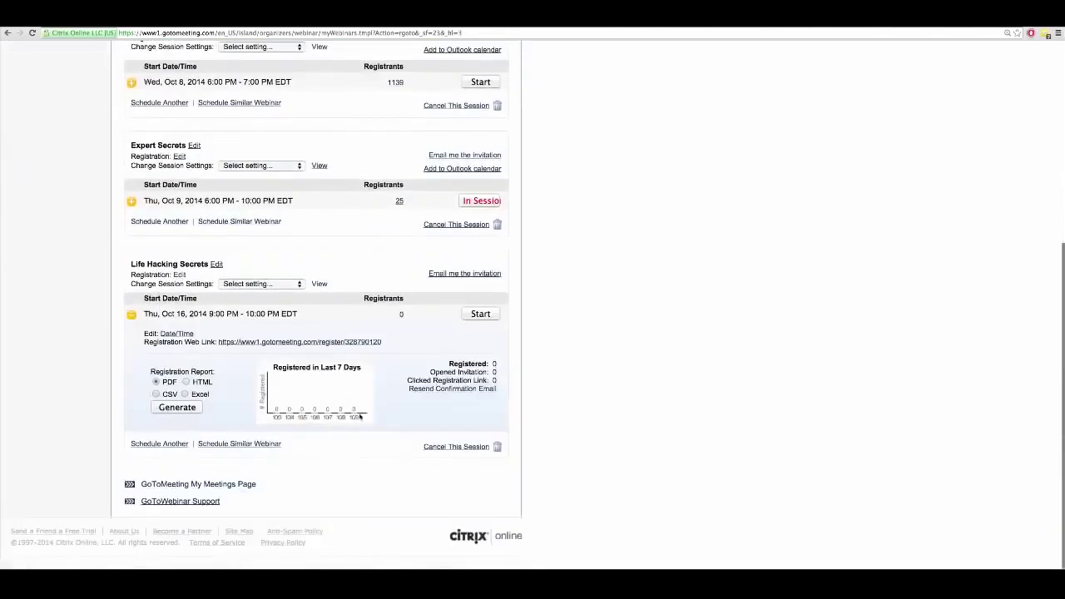
key("super+equal")
key("super+equal")
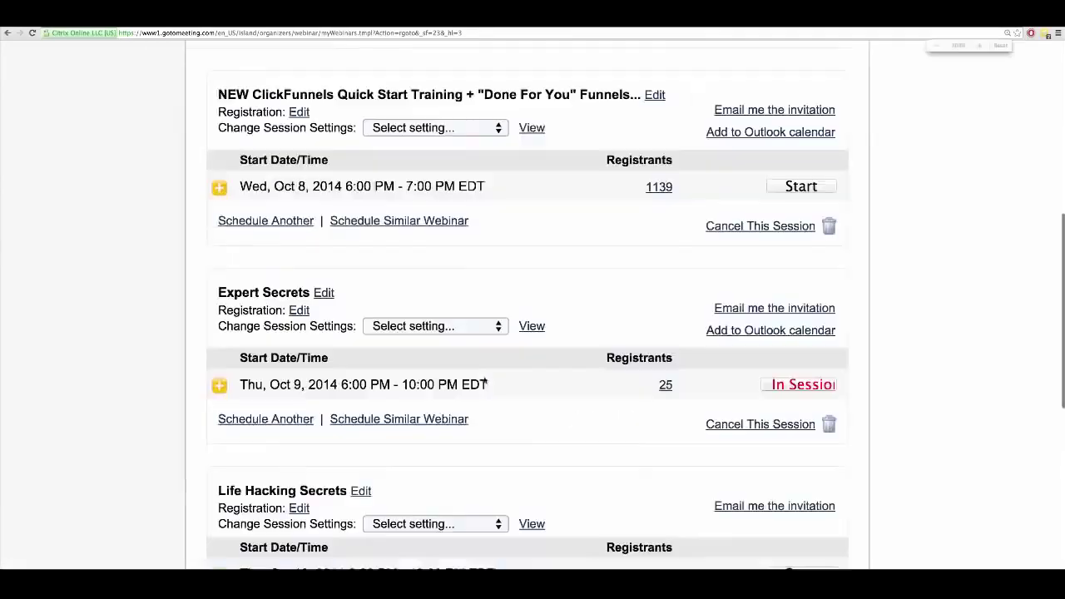
scroll(449, 349, "down", 5)
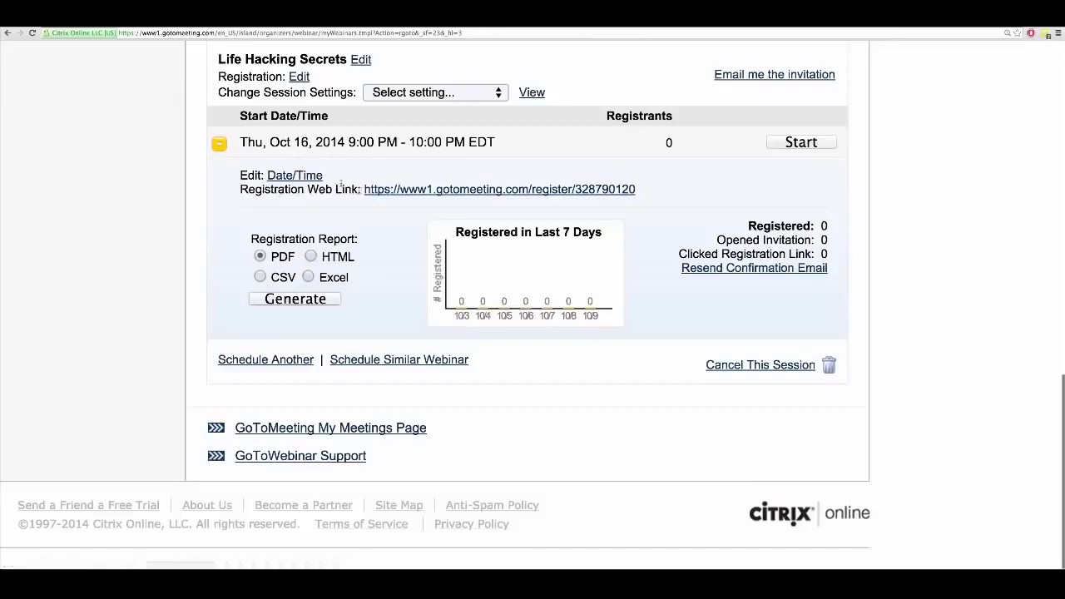
- Open the Life Hacking Secrets webinar's registration web link and look over the registration page
left_click(580, 190)
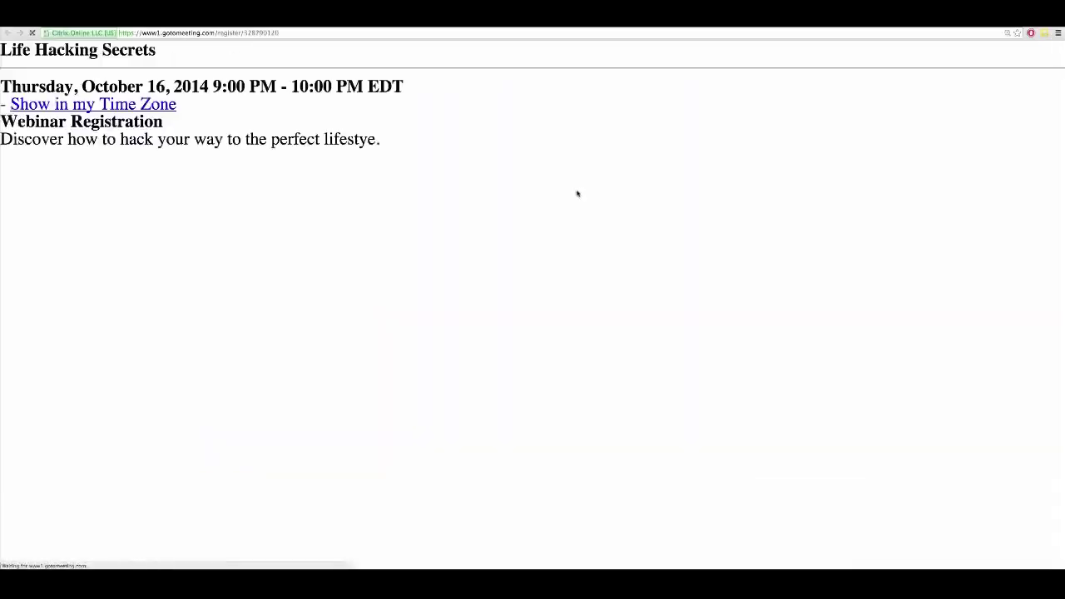
scroll(119, 181, "down", 1)
scroll(119, 180, "up", 1)
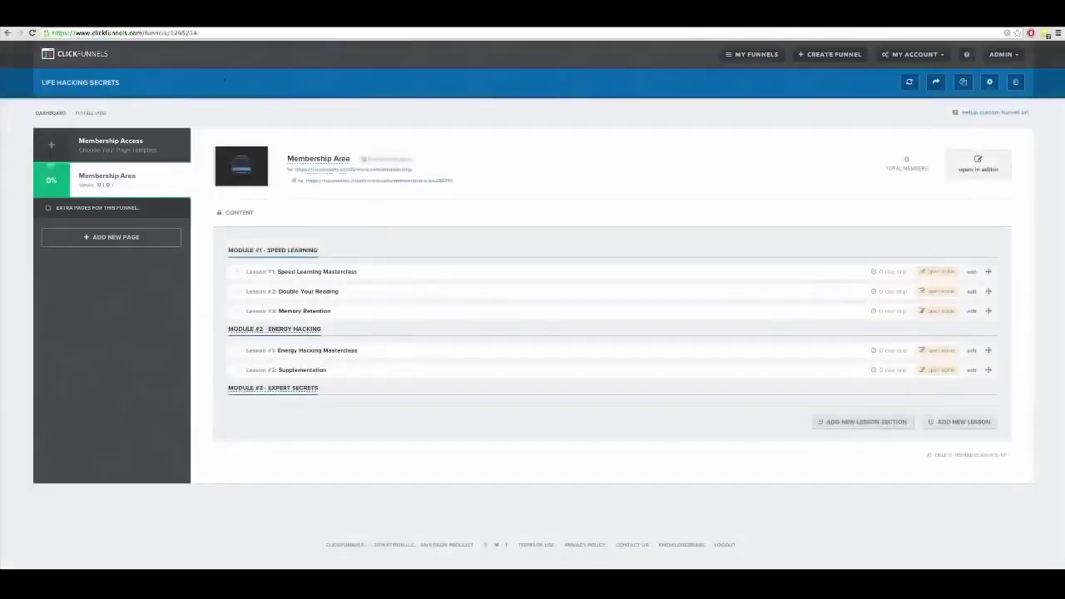
- Switch to ClickFunnels and start creating a new funnel of the Webinar Funnel type
left_click(757, 57)
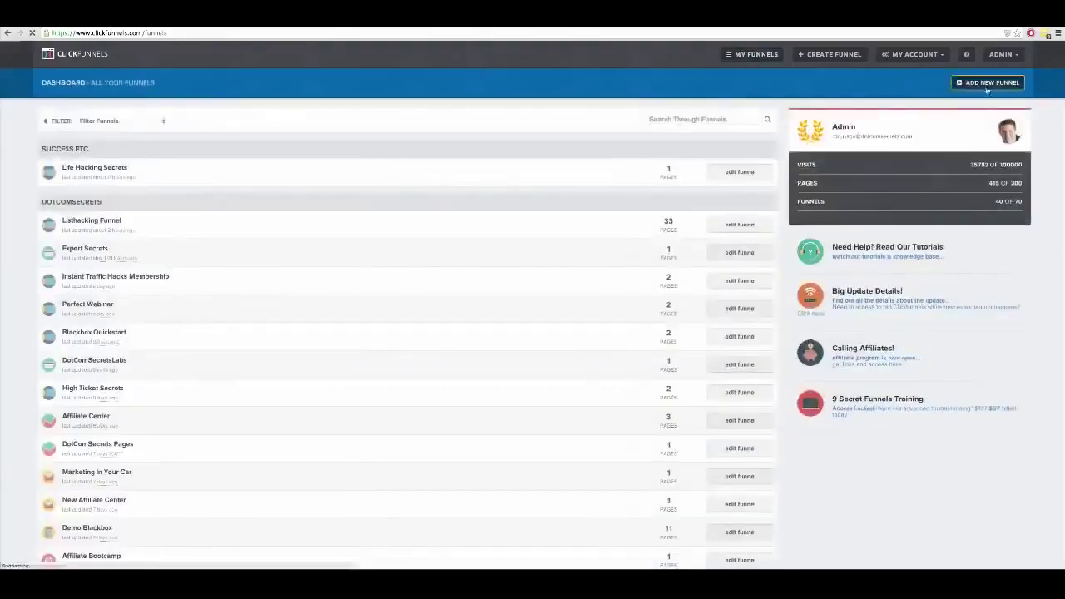
left_click(987, 85)
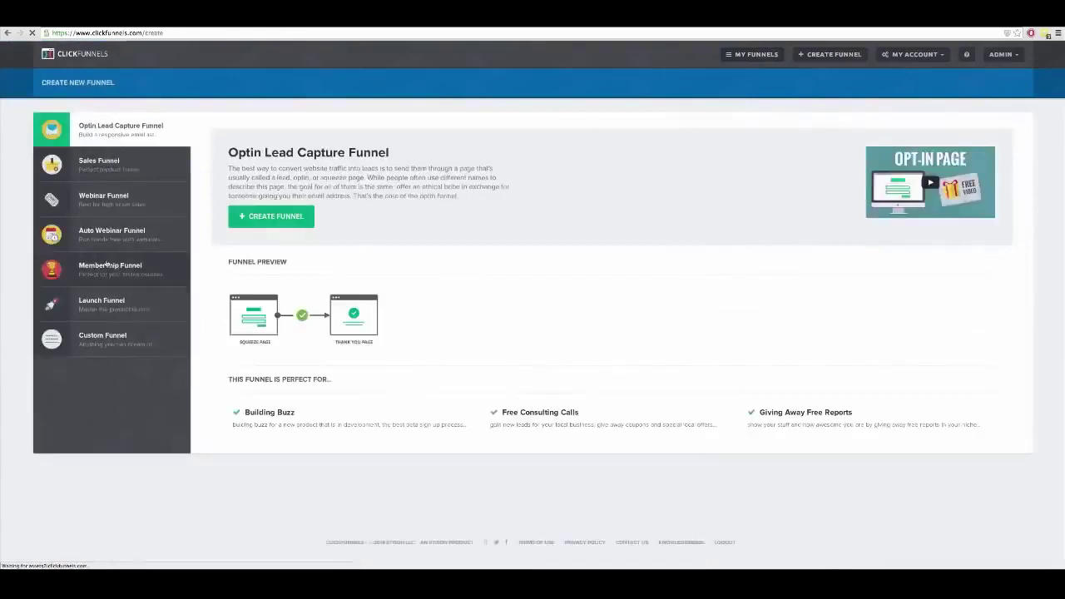
key("ctrl+plus")
key("ctrl+plus")
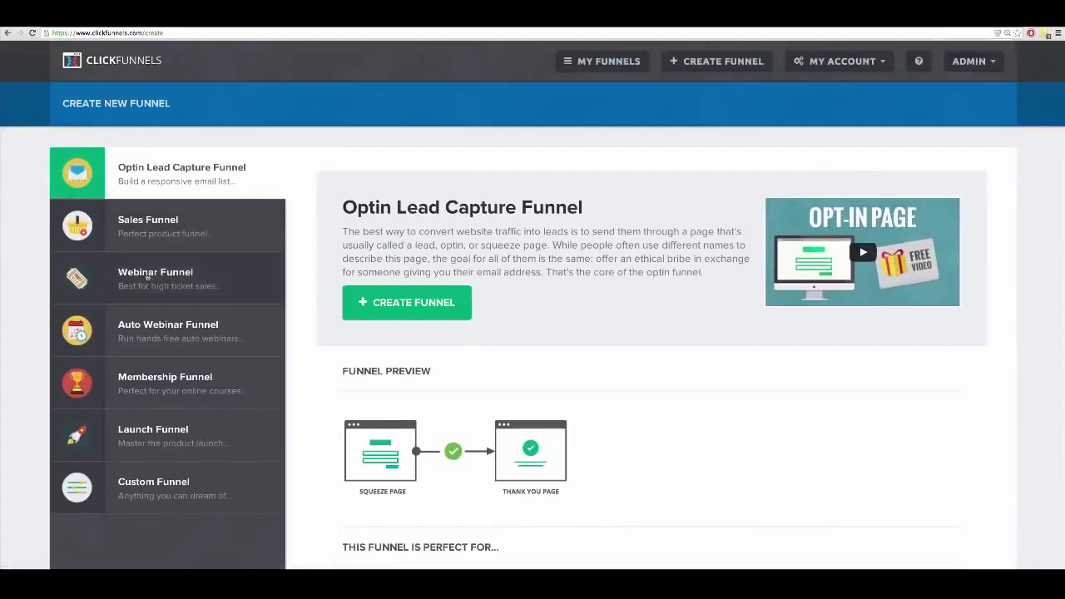
left_click(136, 278)
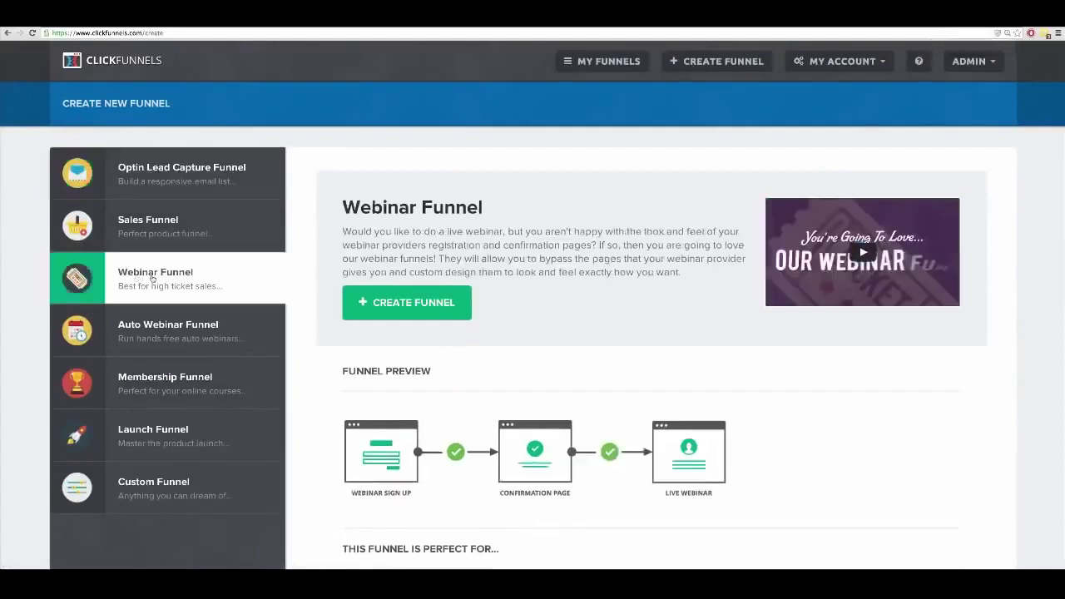
left_click(400, 305)
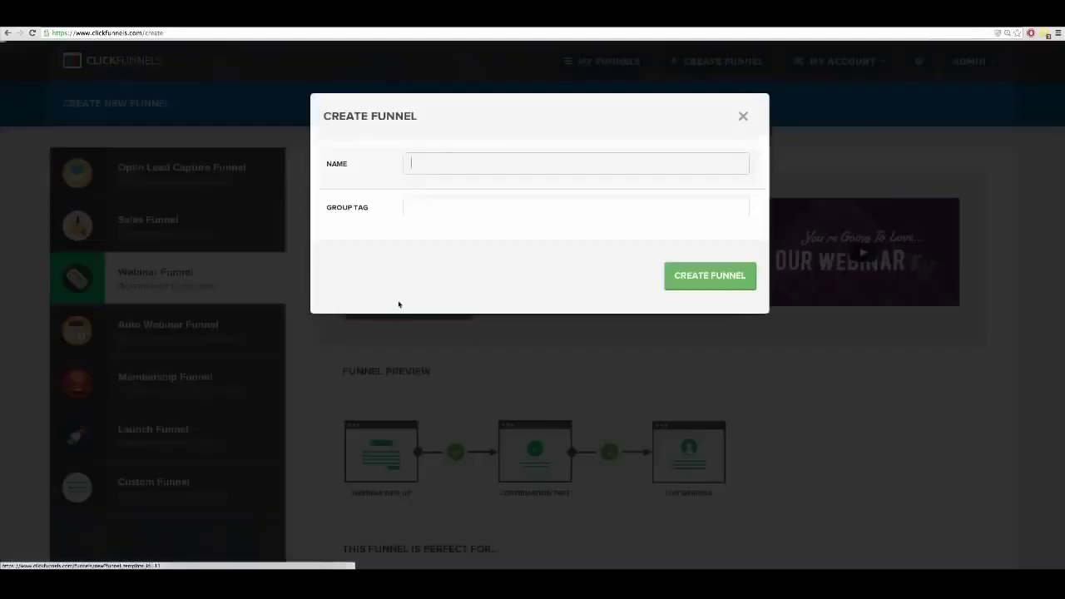
- Name the new webinar funnel "Life Hacking Secrets (Webinar)"
type("L")
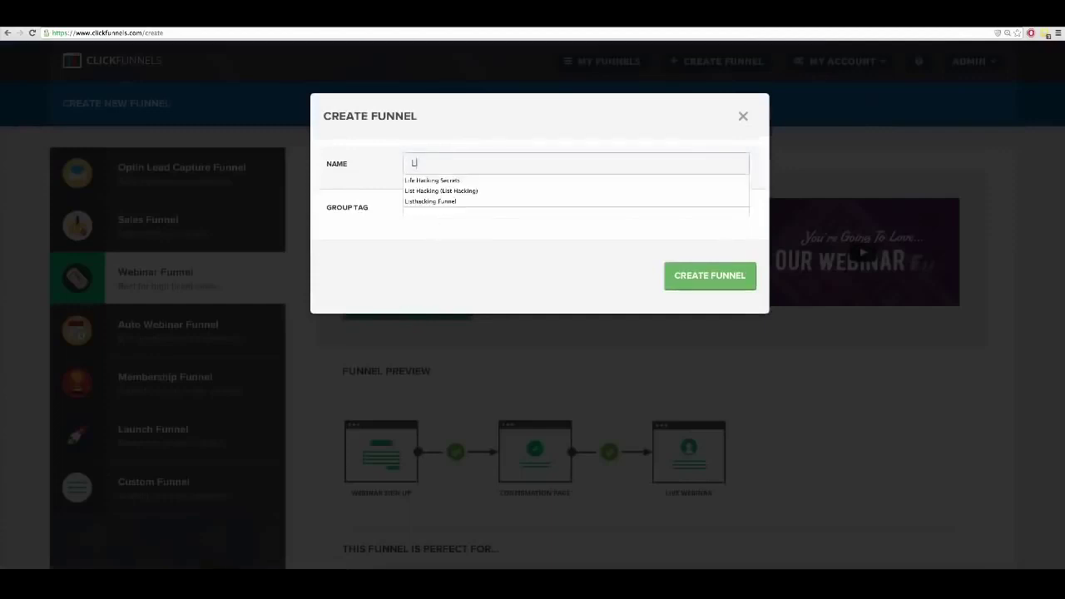
type("ist Hacking")
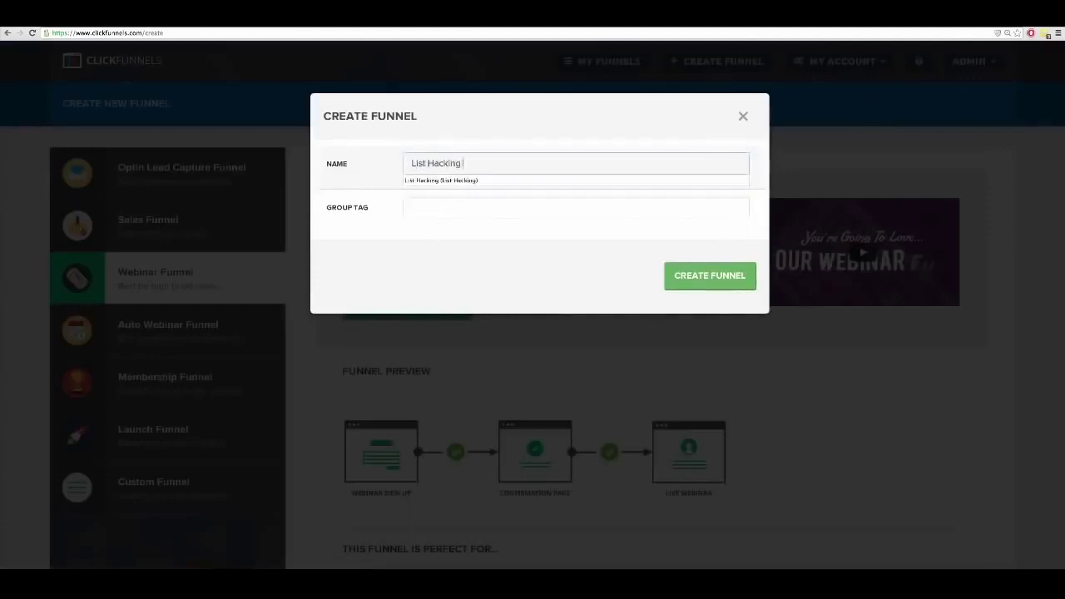
key("BackSpace")
key("BackSpace")
key("BackSpace")
key("BackSpace")
key("BackSpace")
key("BackSpace")
key("BackSpace")
key("BackSpace")
key("BackSpace")
key("BackSpace")
type("fe H")
key("Down")
key("Return")
type("(Webinar)")
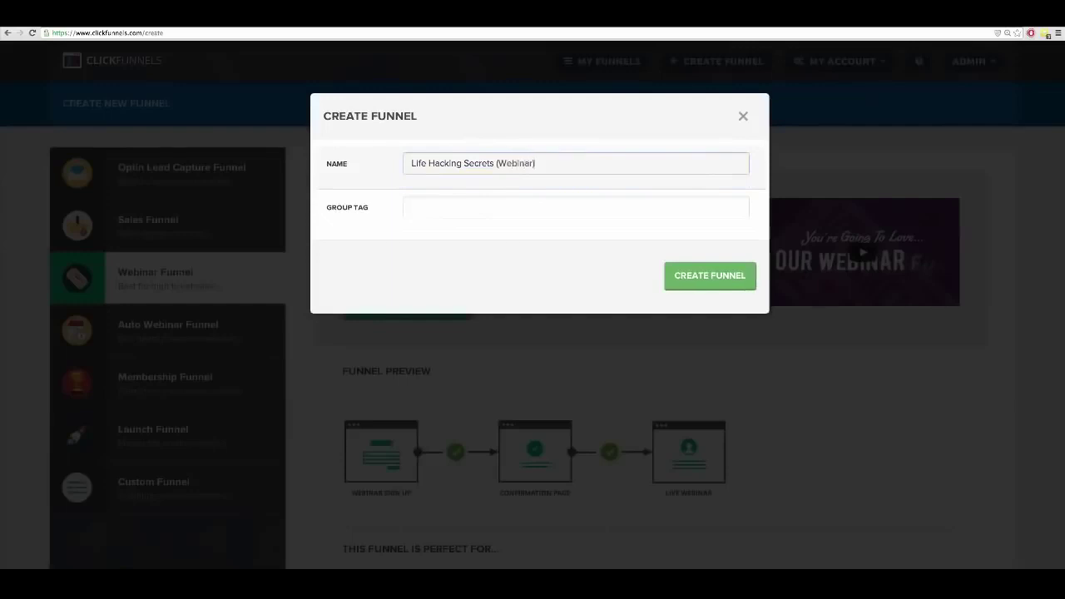
- Set the new funnel's group tag to SuccessEtc and create the funnel
left_click(470, 209)
type("S")
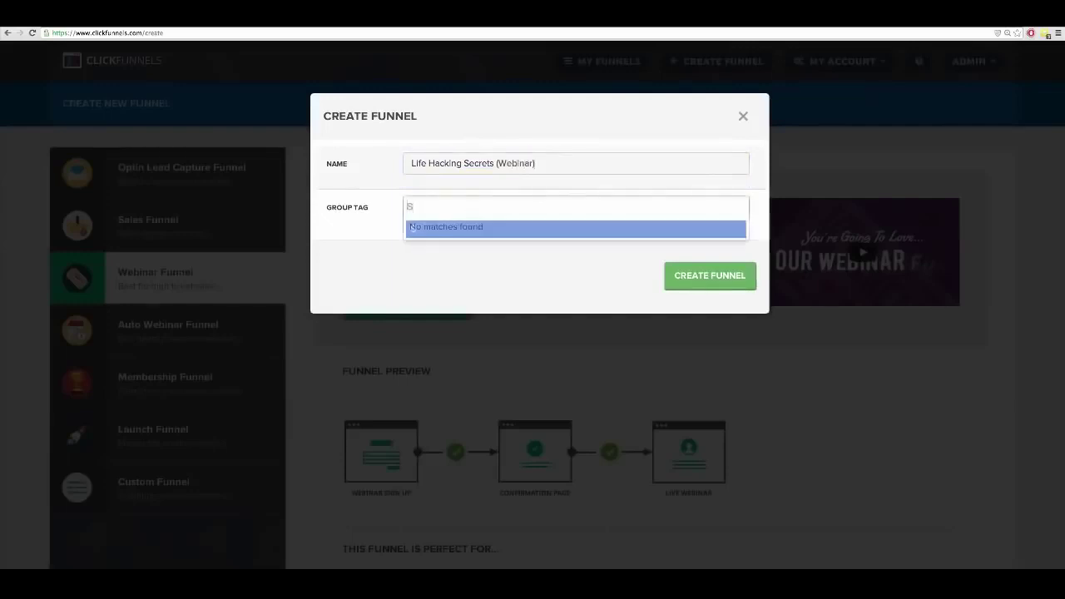
type("uccessEtc")
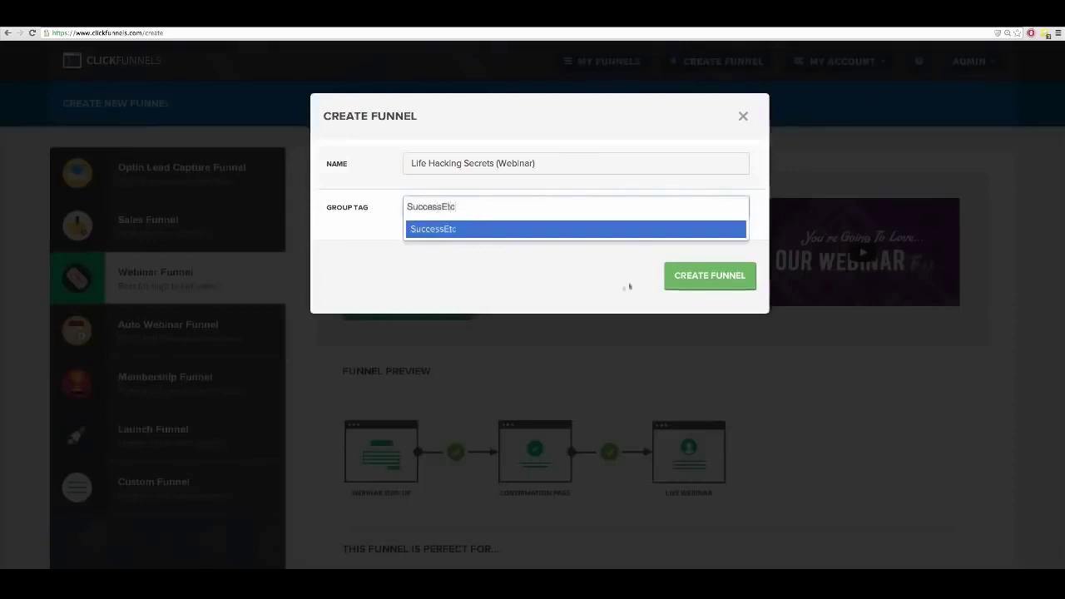
key("Return")
left_click(706, 282)
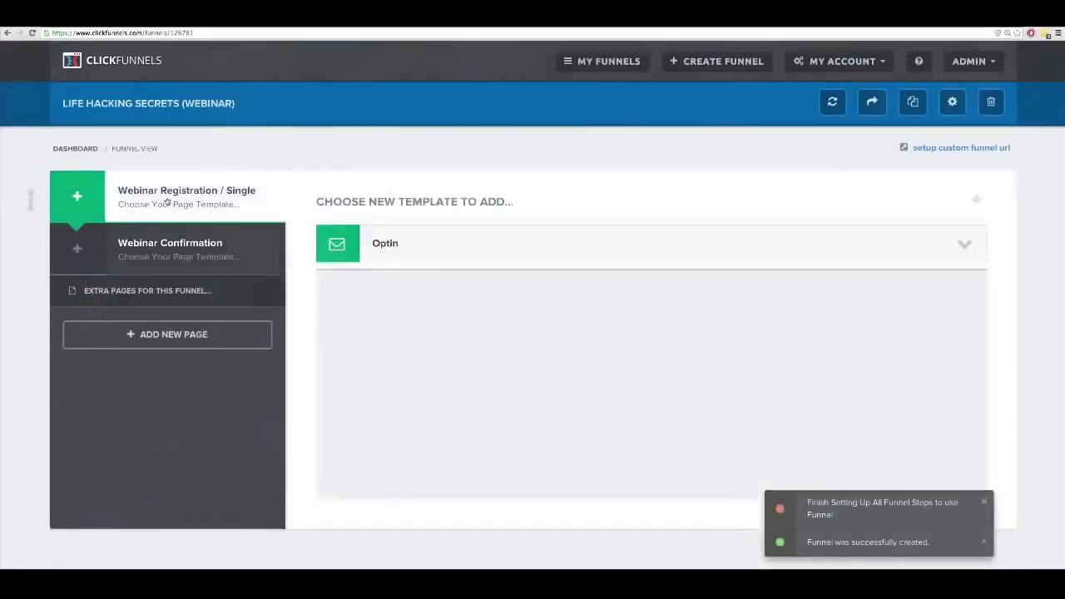
- Add the "Webinar Sign up" template from the Webinar Registration category to the Webinar Registration / Single step
left_click(180, 244)
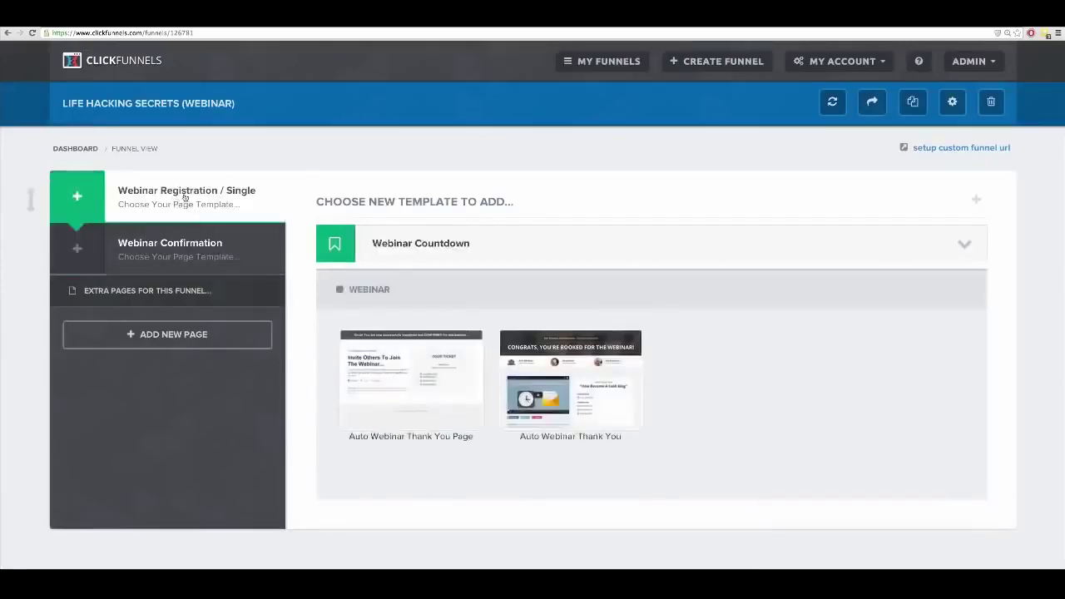
left_click(331, 245)
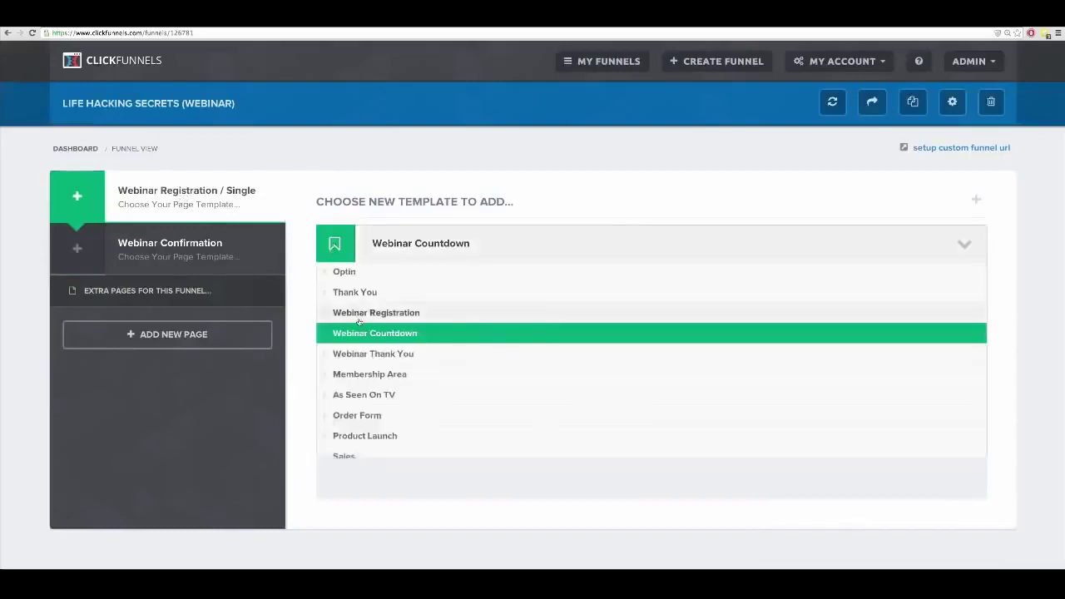
left_click(359, 314)
left_click(597, 201)
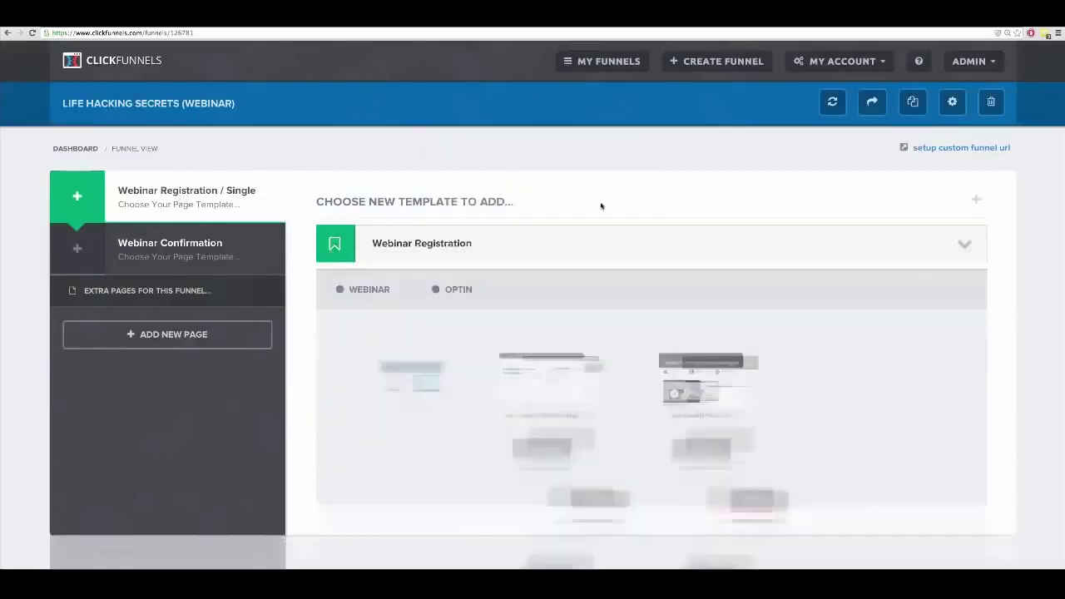
mouse_move(359, 372)
scroll(359, 371, "down", 5)
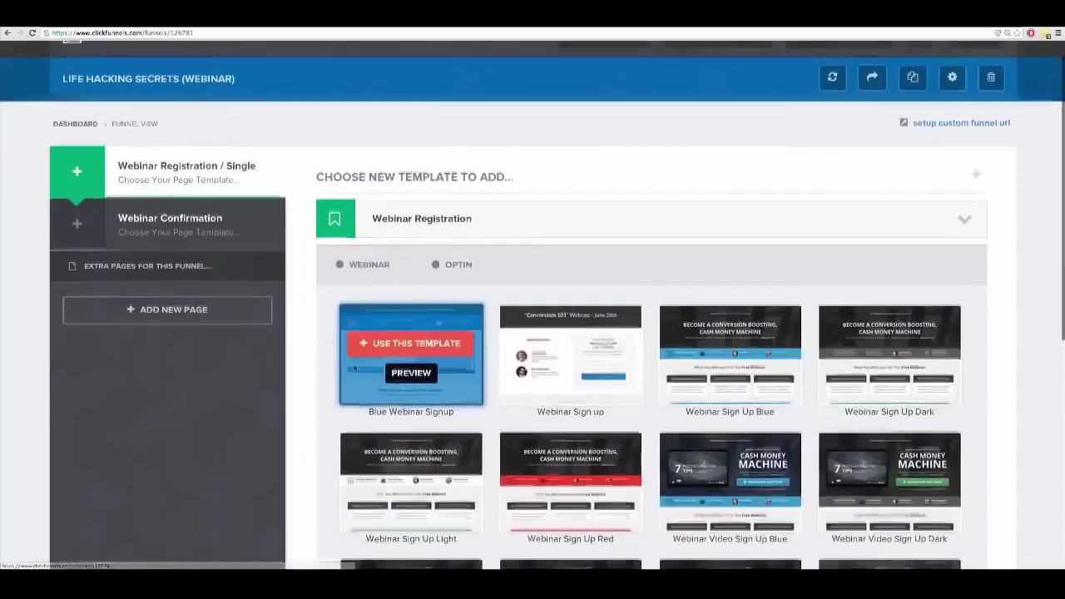
scroll(359, 359, "down", 2)
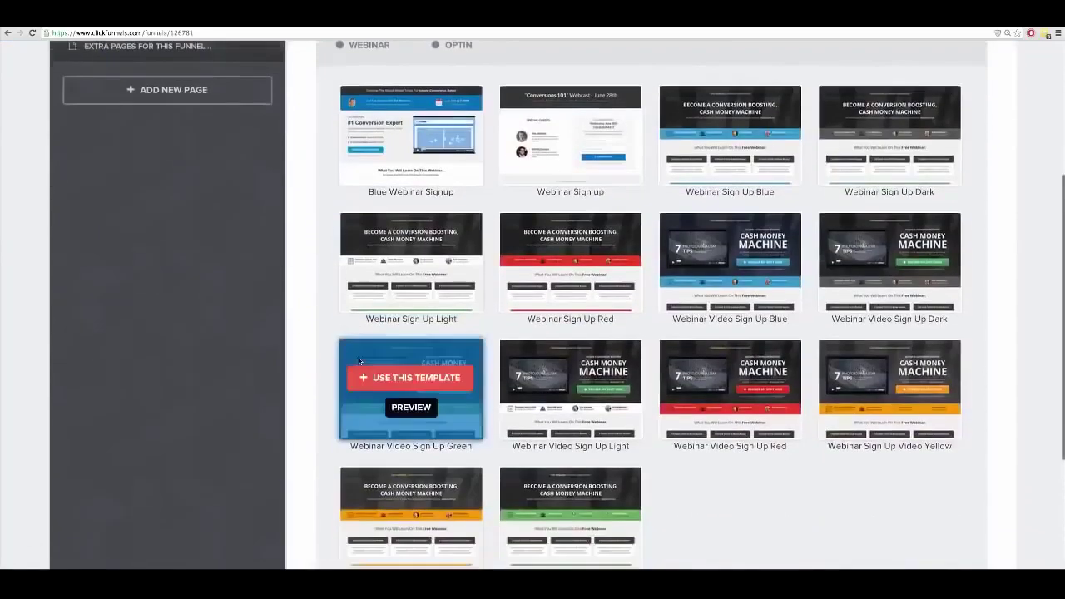
scroll(360, 359, "up", 2)
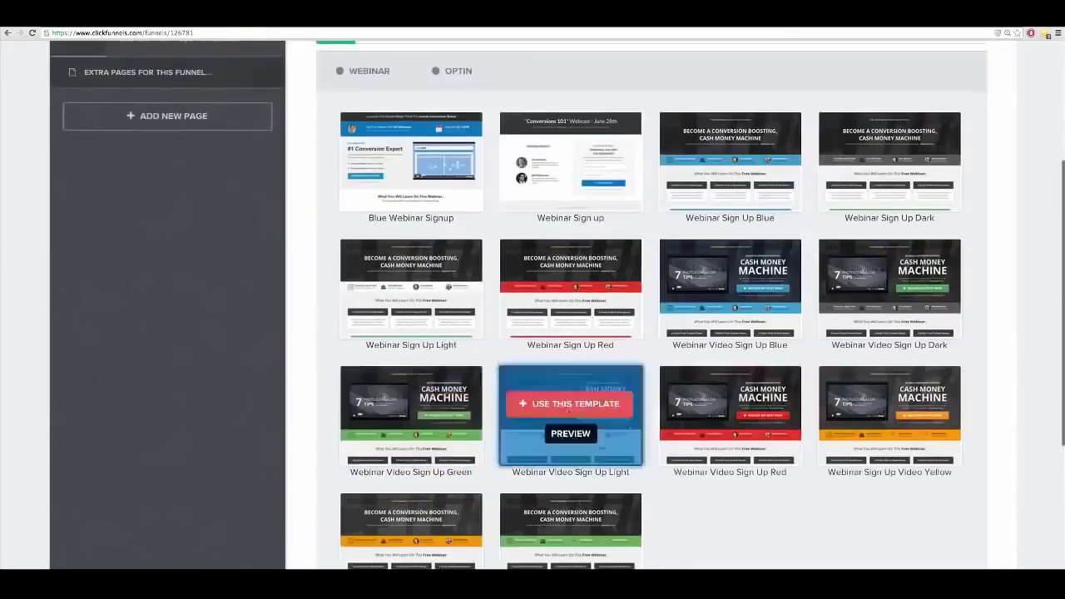
scroll(582, 399, "up", 3)
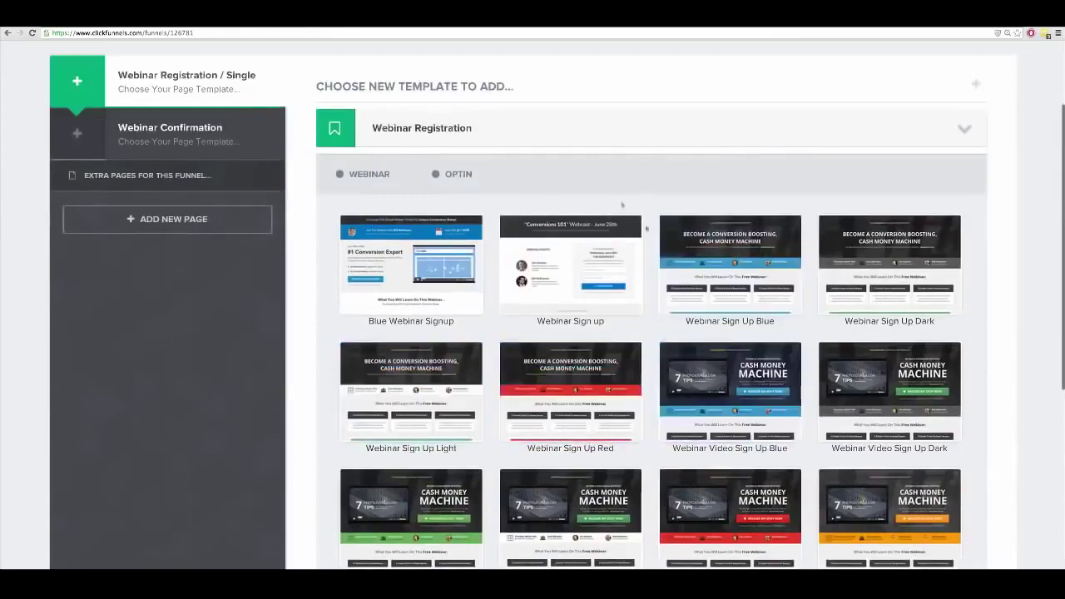
mouse_move(537, 242)
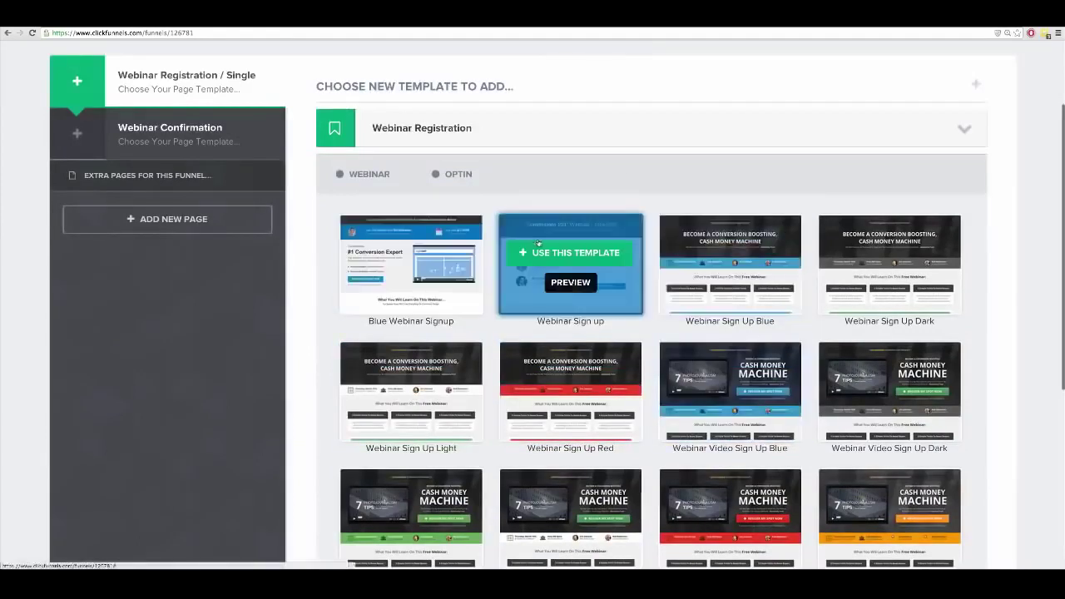
left_click(586, 253)
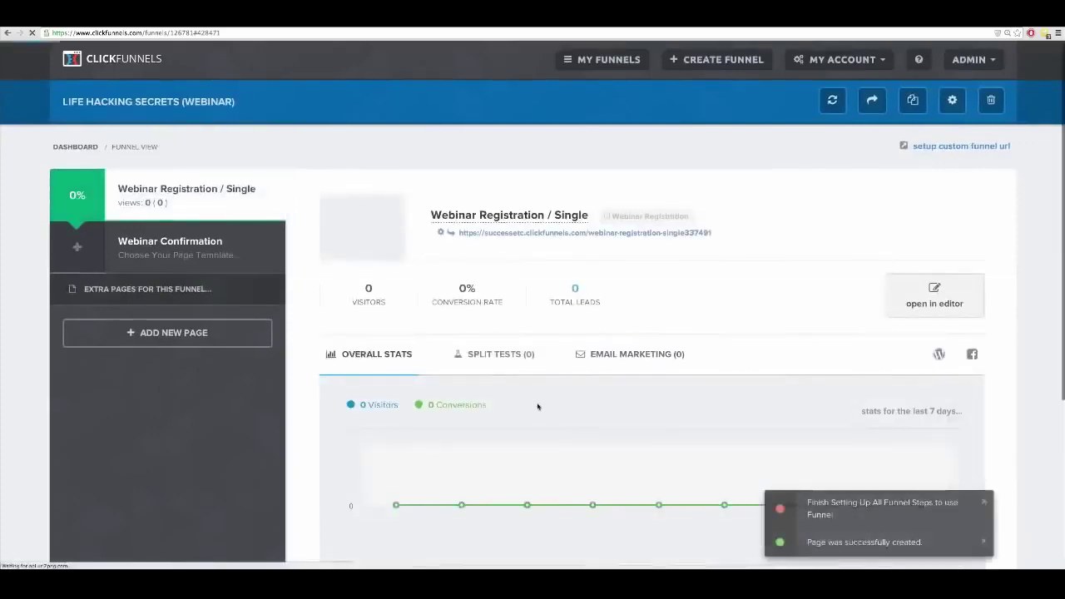
- Add the "Auto Webinar Thank You" template to the Webinar Confirmation step
left_click(204, 248)
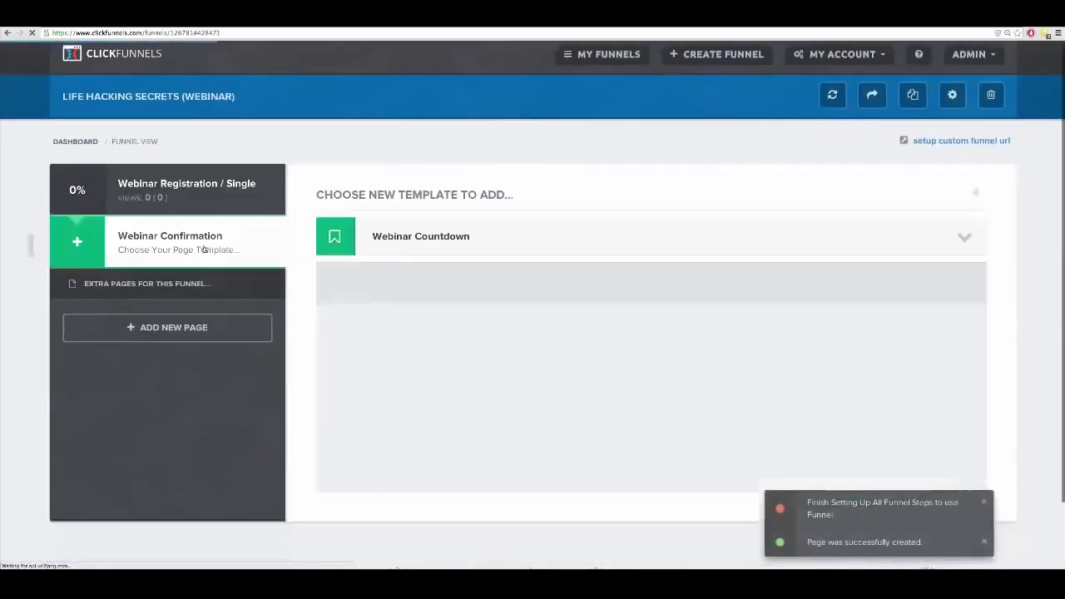
mouse_move(412, 342)
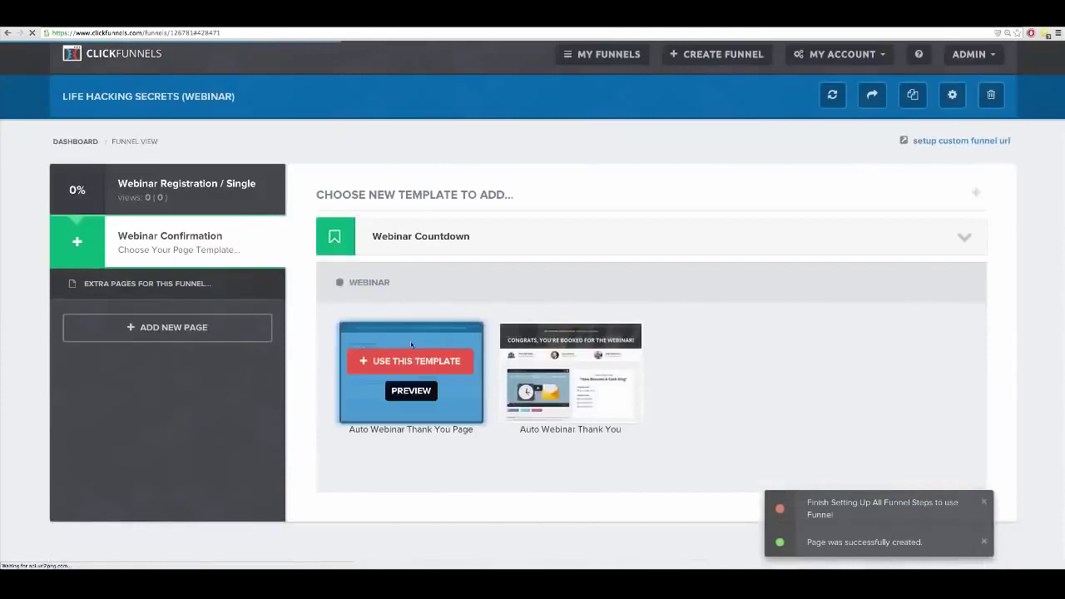
mouse_move(574, 363)
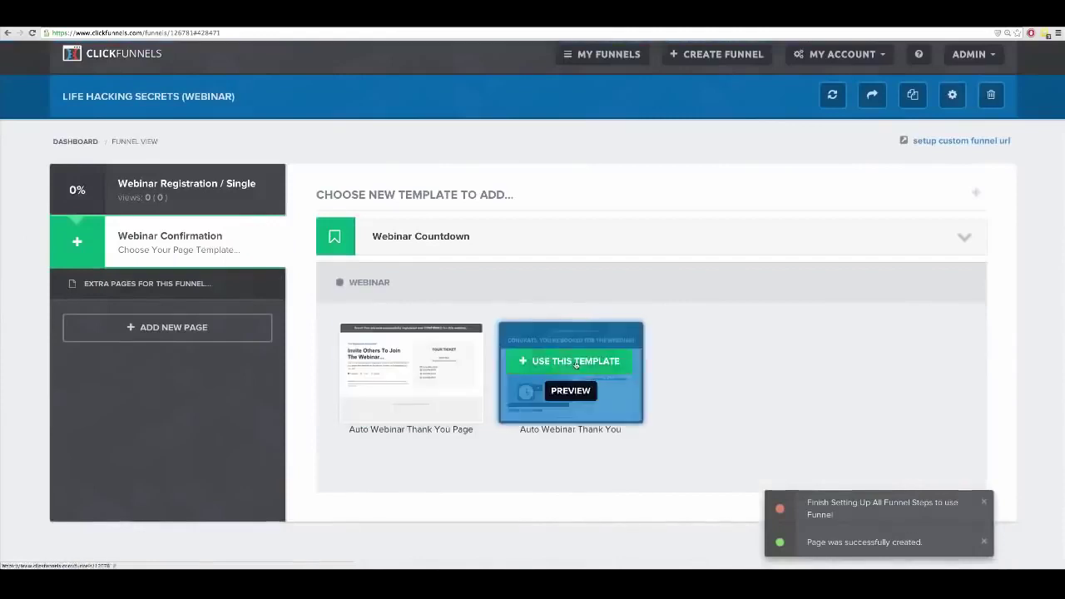
left_click(574, 361)
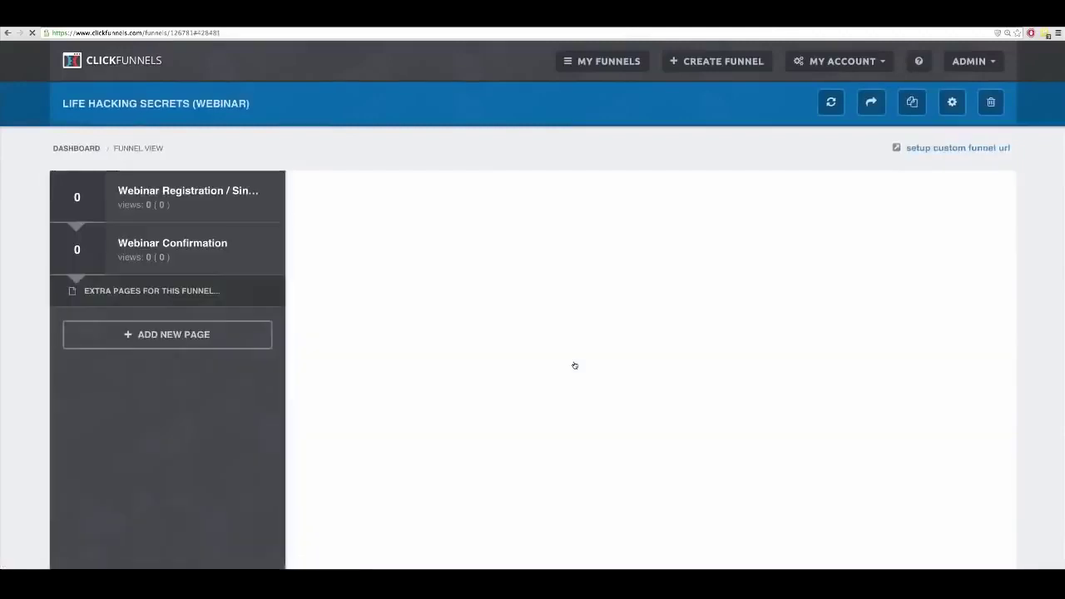
- Open the Webinar Registration / Single page in the editor and replace its headline with "Life Hacking Secrets..."
left_click(224, 208)
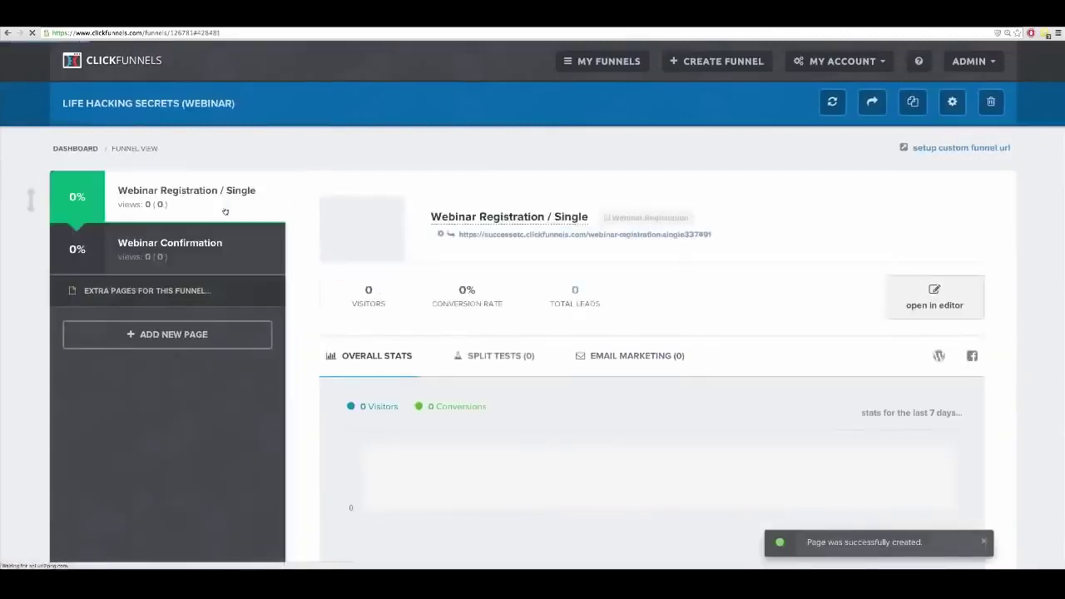
scroll(225, 212, "down", 1)
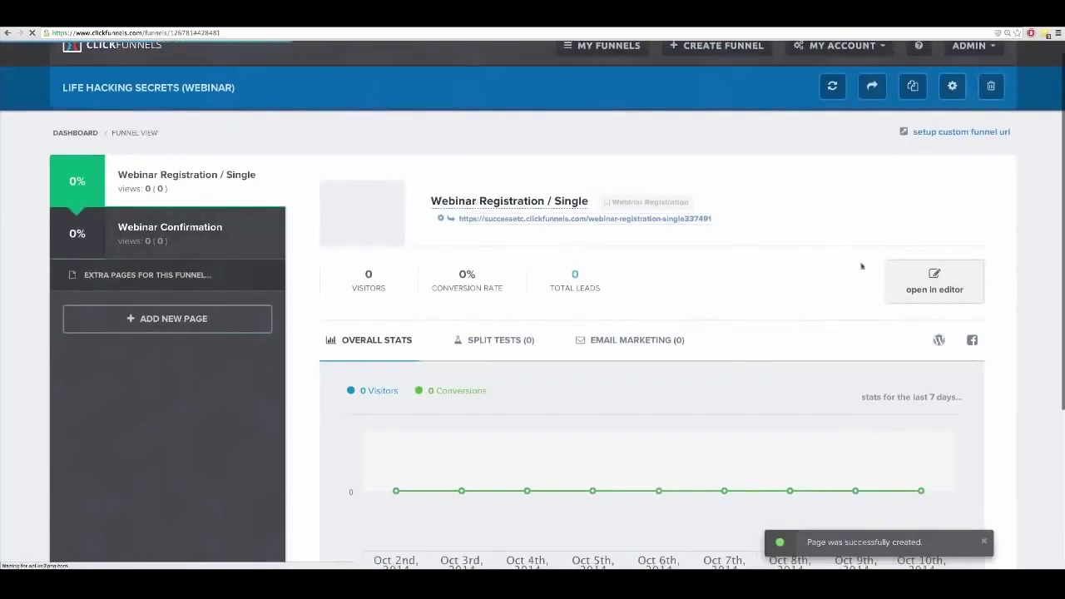
left_click(934, 281)
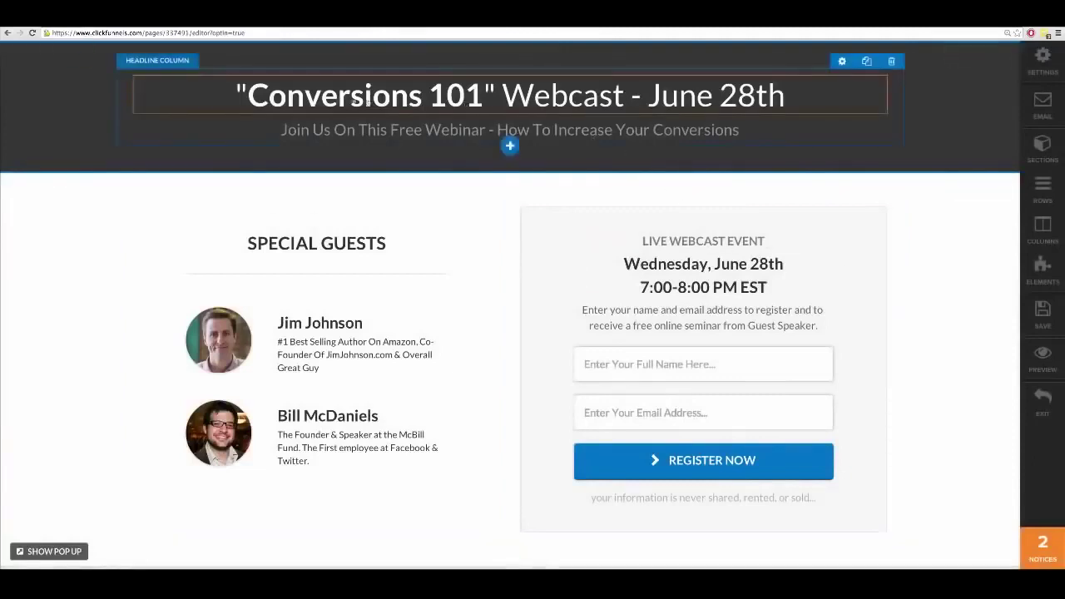
left_click(505, 107)
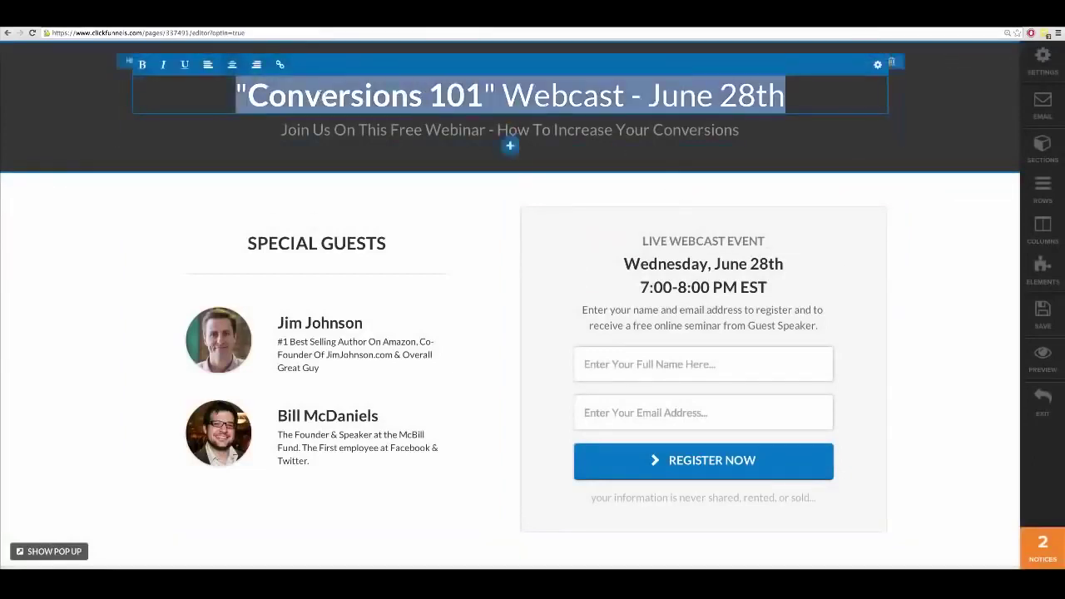
type("Life")
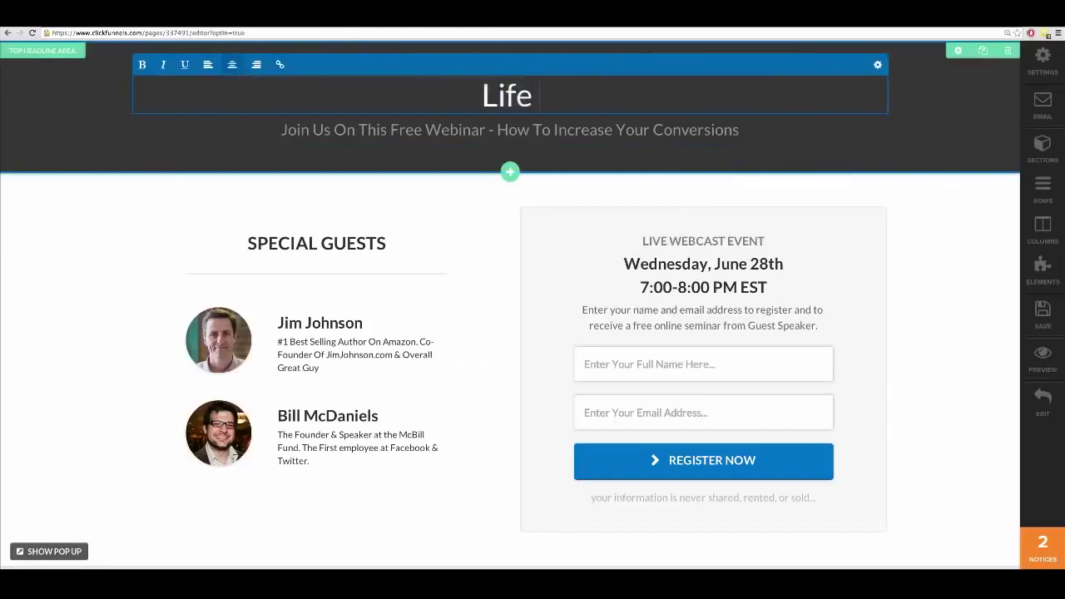
type(" Hacking Se")
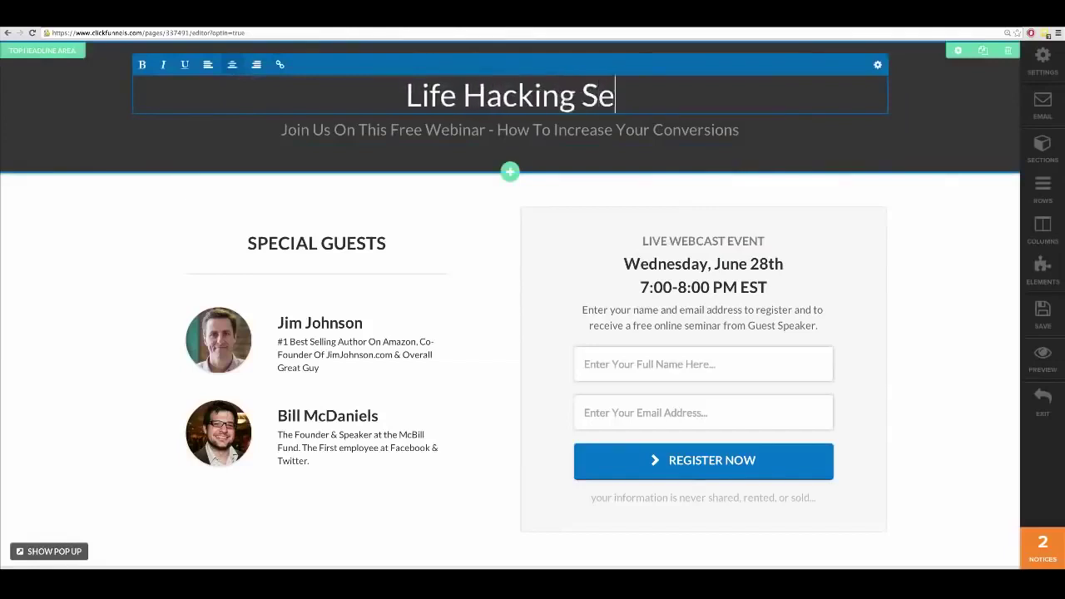
type("crets...")
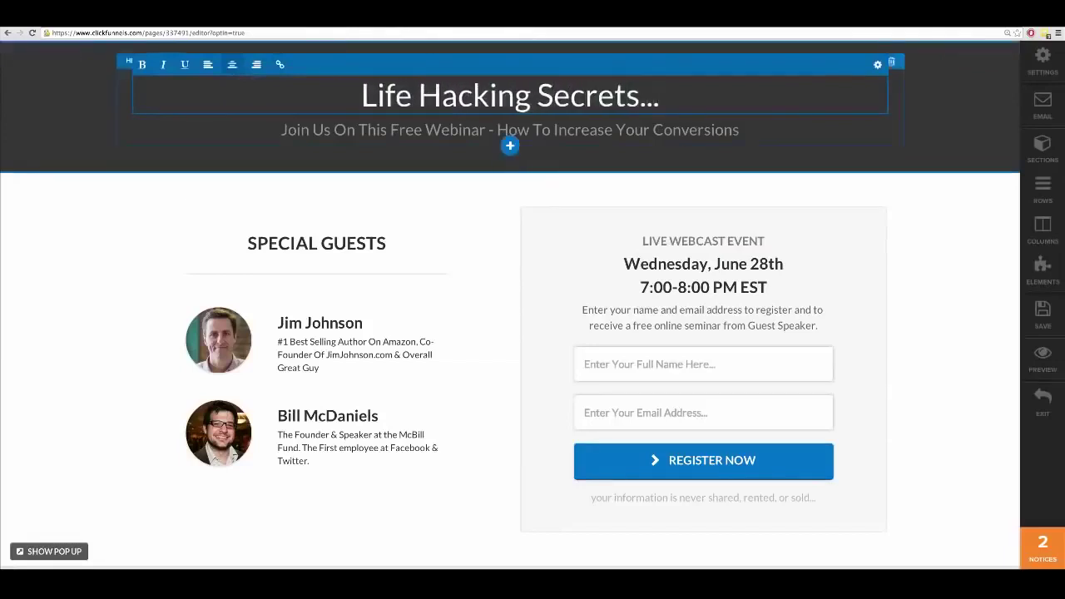
- Replace the registration page's subheadline with "How To Do Really Cool Stuff..."
left_click(634, 129)
type("How TO Do")
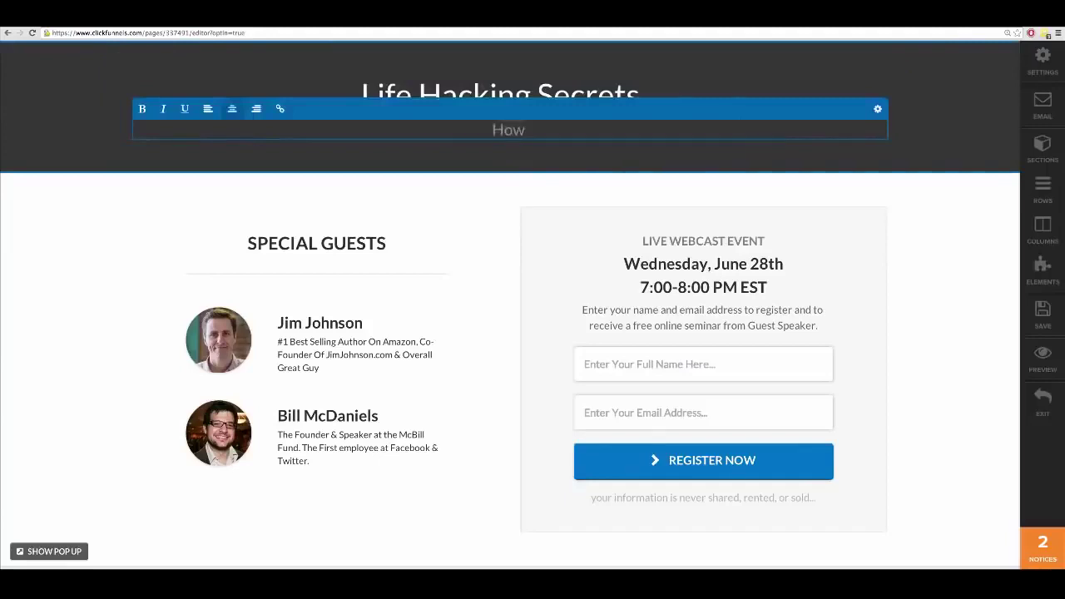
key("BackSpace")
key("BackSpace")
key("BackSpace")
key("BackSpace")
type("o DO")
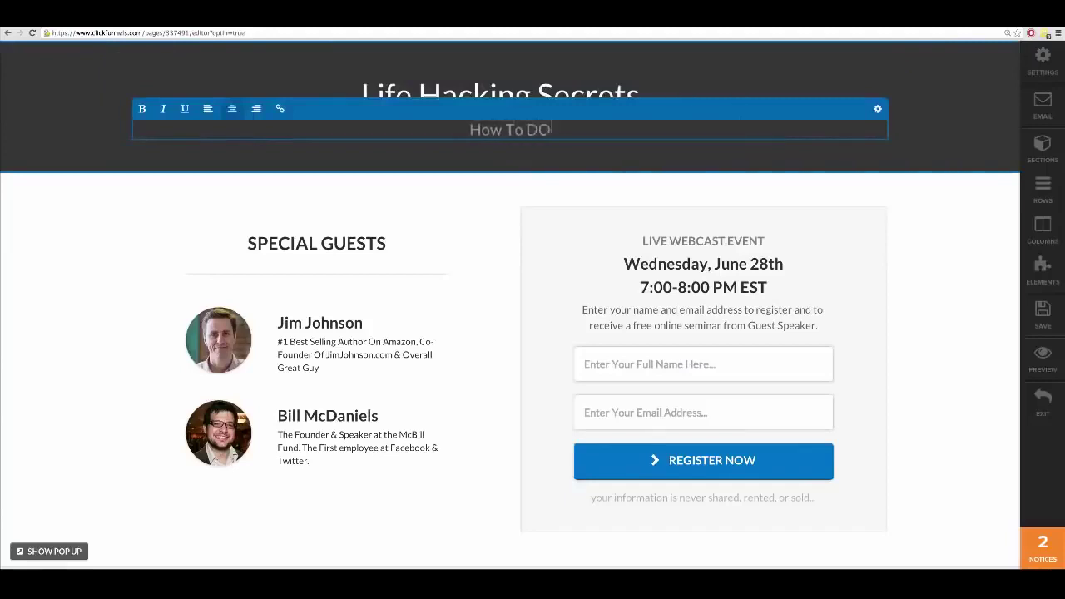
key("BackSpace")
type("io R")
key("BackSpace")
key("BackSpace")
key("BackSpace")
key("BackSpace")
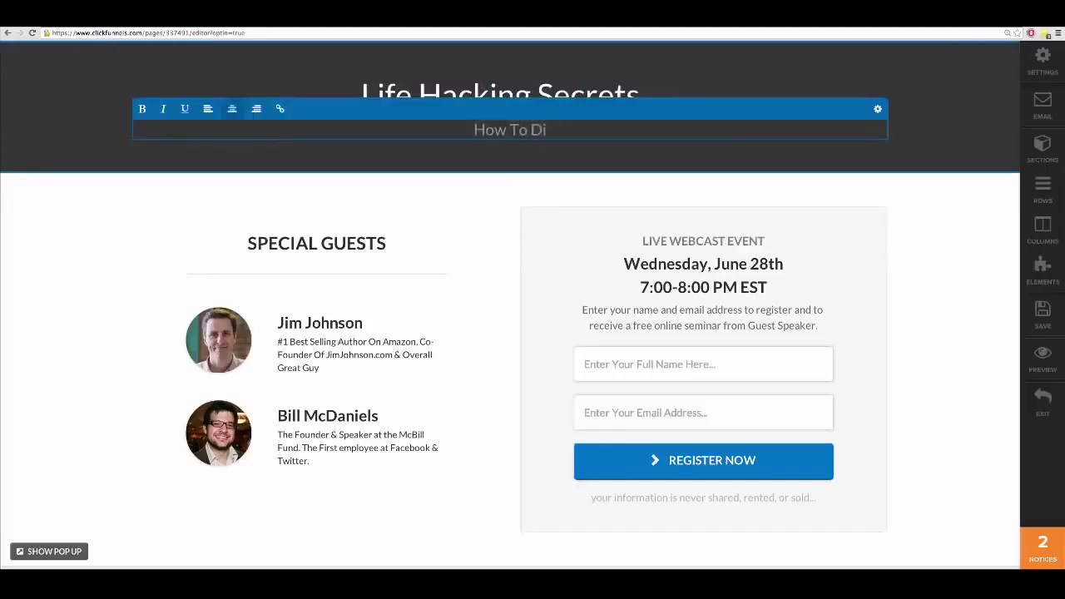
type("o Really COol")
key("BackSpace")
key("BackSpace")
key("BackSpace")
type("ool Stuff...")
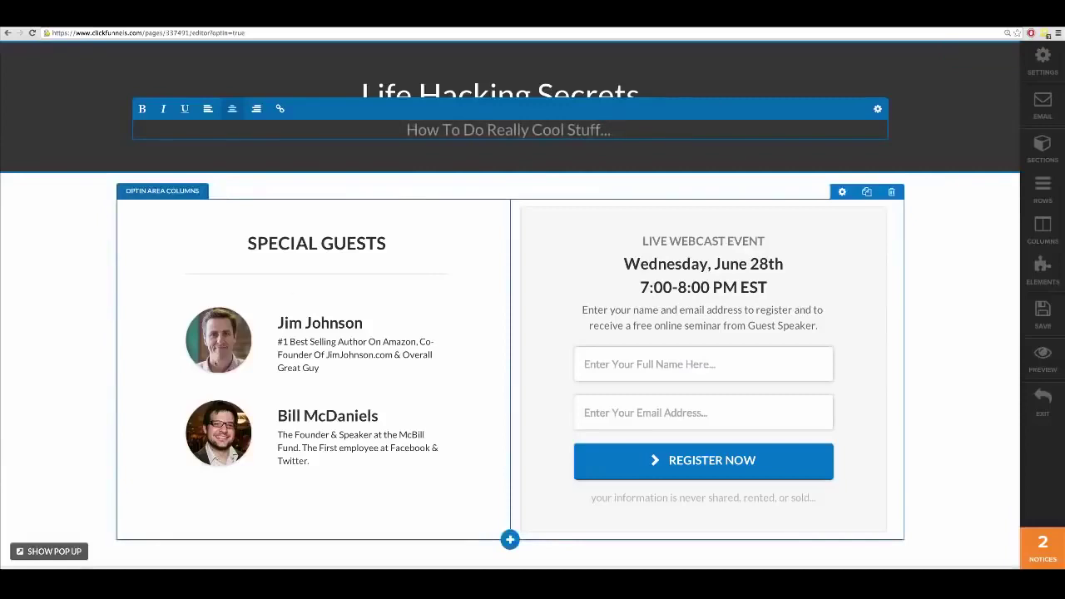
left_click(221, 346)
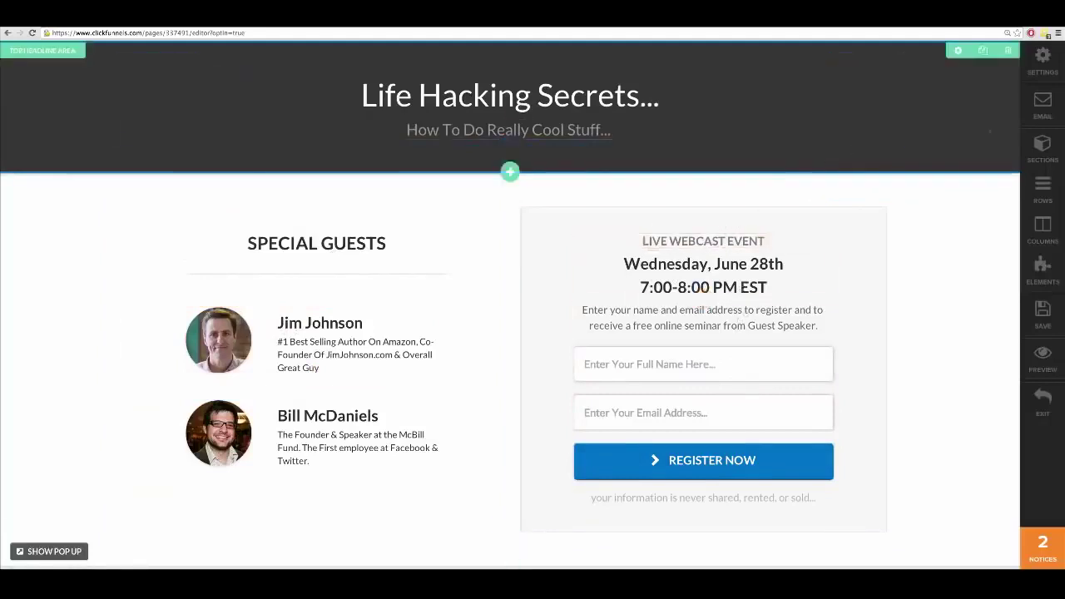
- Set the registration page's email integration to null (Gotowebinarform) with the action Add To Webinar
left_click(1043, 66)
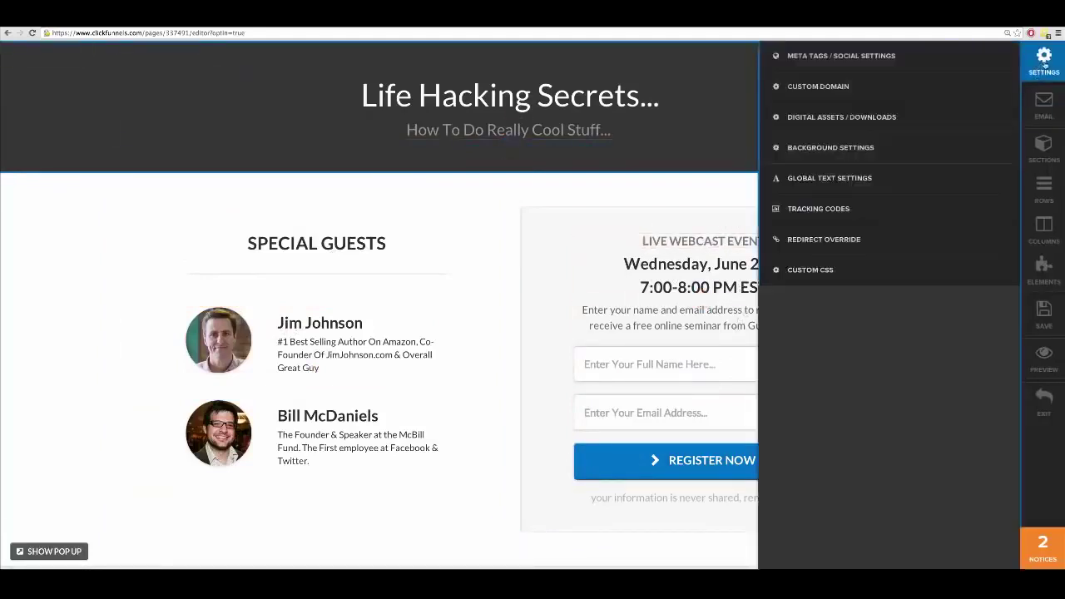
left_click(1048, 104)
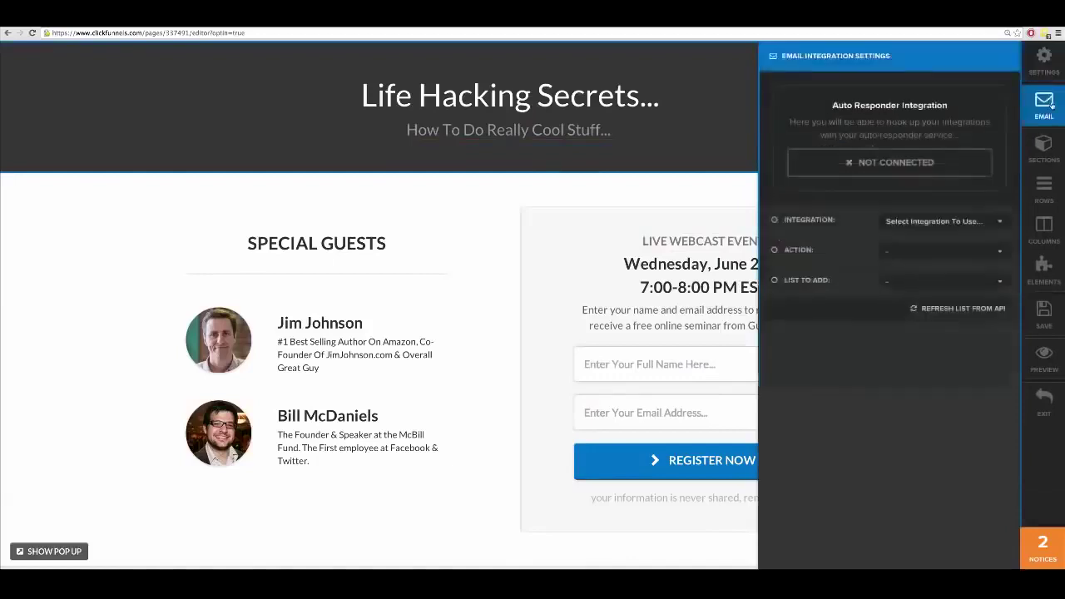
left_click(902, 221)
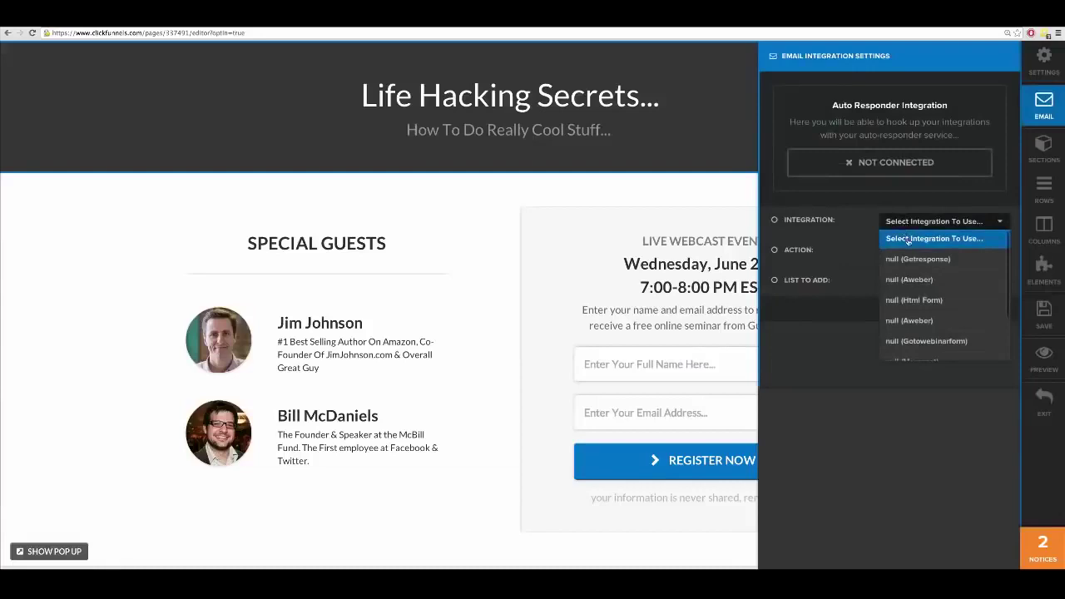
scroll(908, 242, "down", 1)
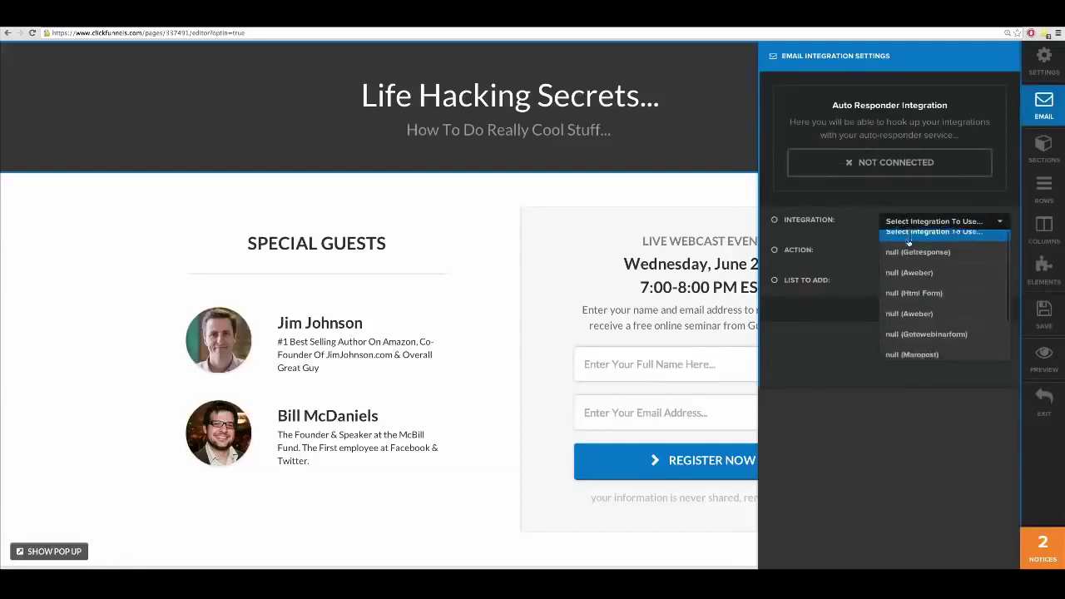
scroll(909, 242, "down", 3)
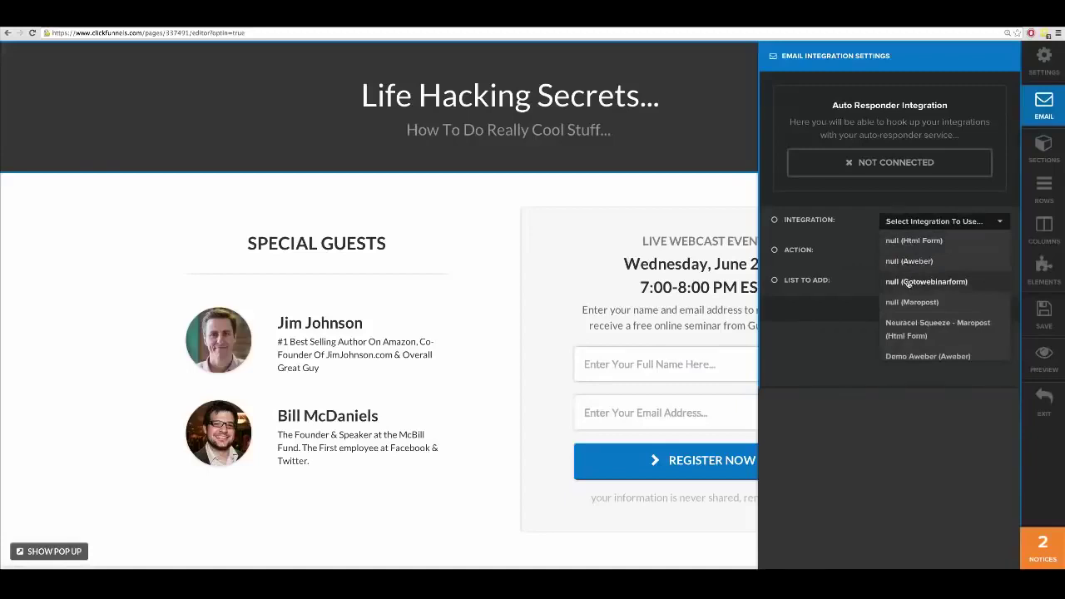
left_click(921, 283)
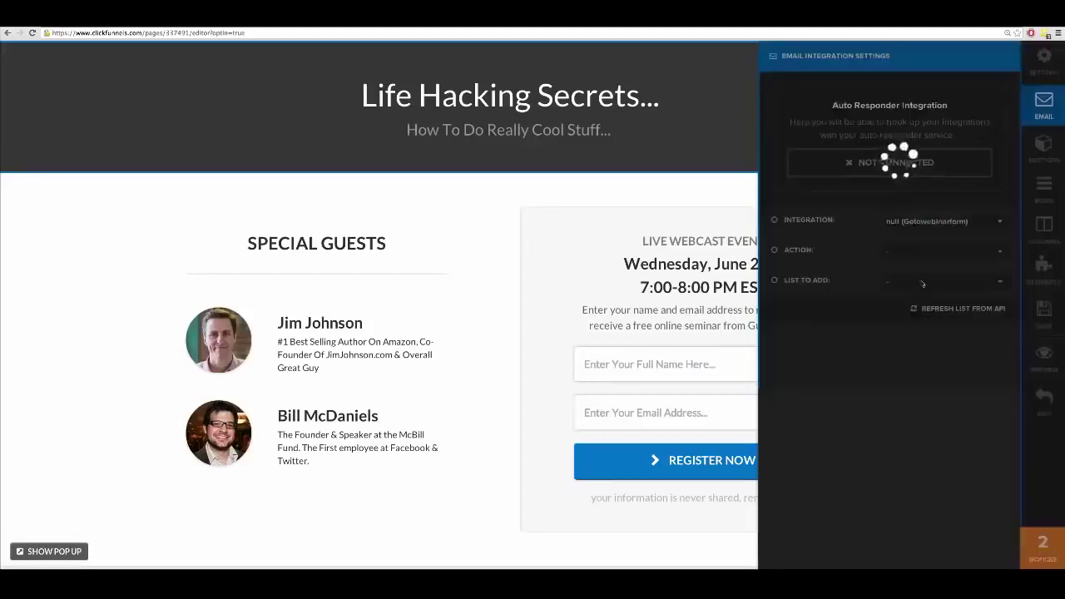
left_click(913, 254)
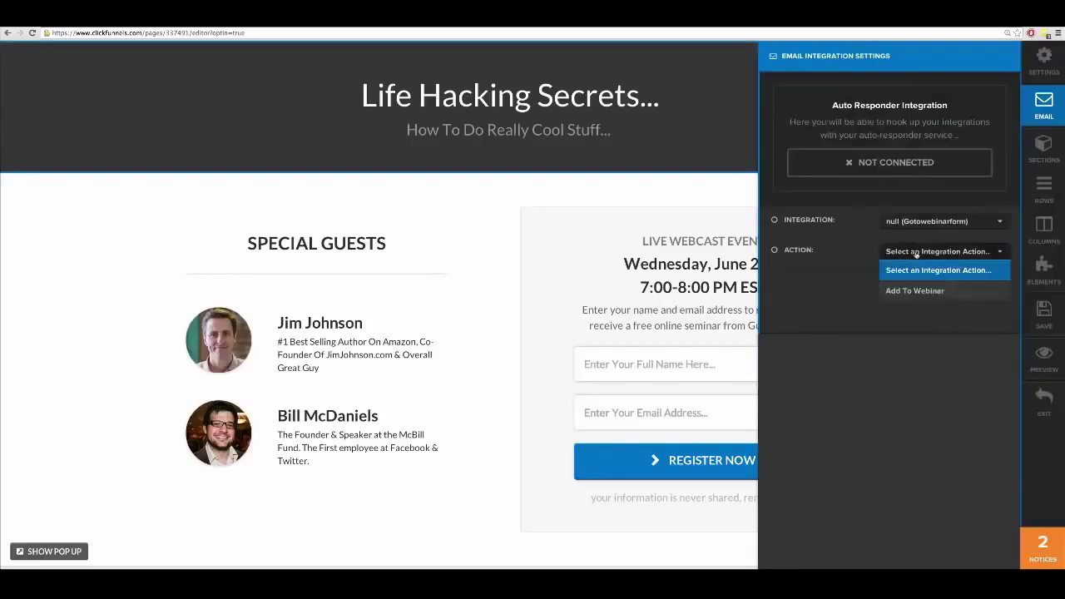
left_click(917, 287)
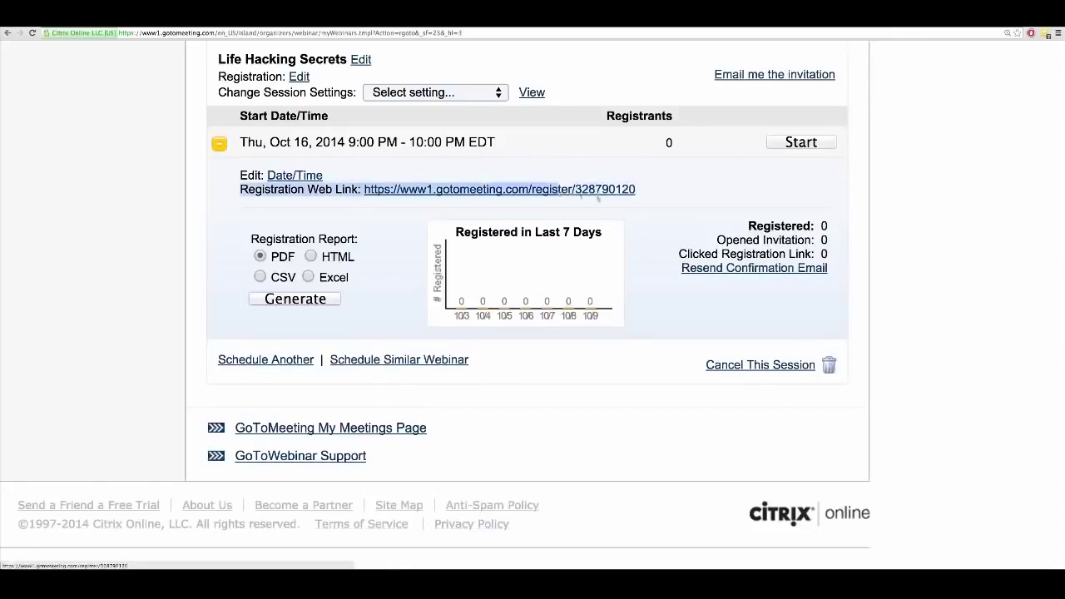
- Copy the Life Hacking Secrets registration web link from GoToWebinar and paste it as the GTW sign up URL in the ClickFunnels integration settings
left_click_drag(650, 193, 363, 190)
right_click(366, 191)
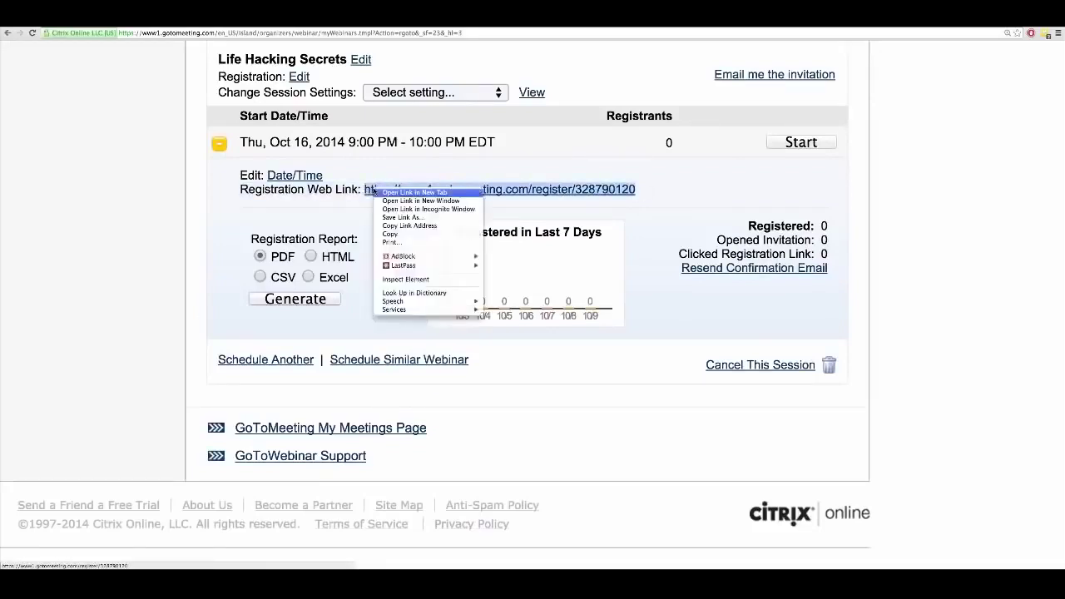
left_click(399, 237)
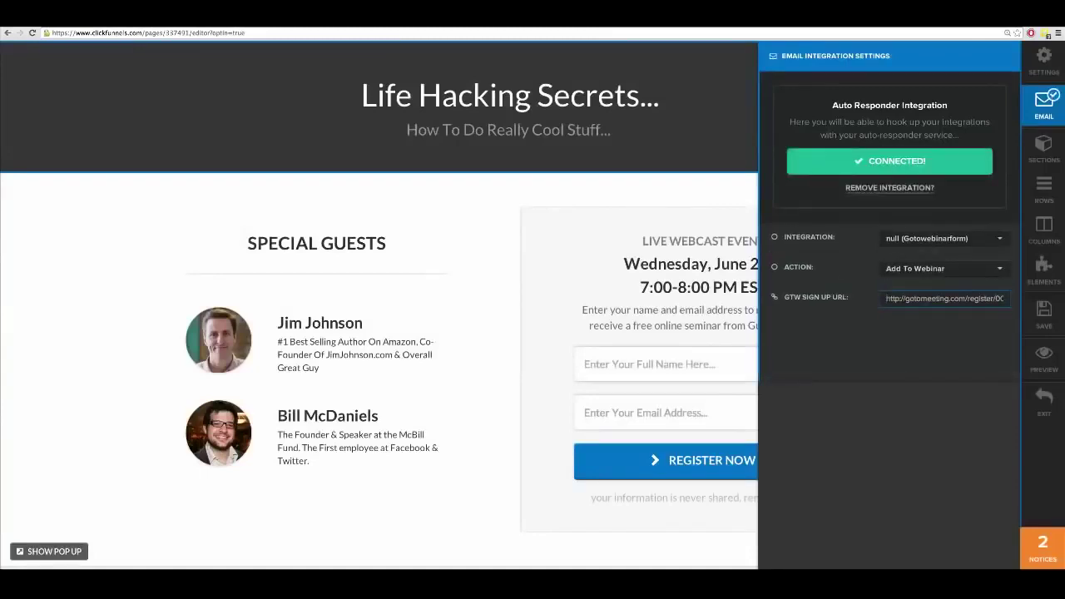
right_click(894, 297)
left_click(912, 333)
left_click_drag(998, 298, 846, 301)
left_click(887, 338)
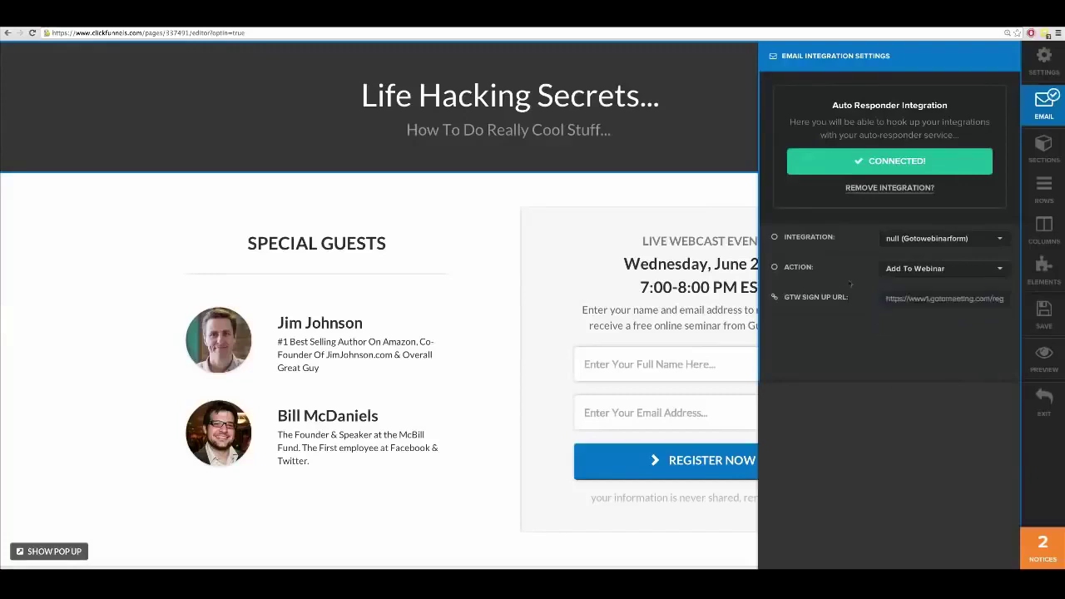
left_click(741, 283)
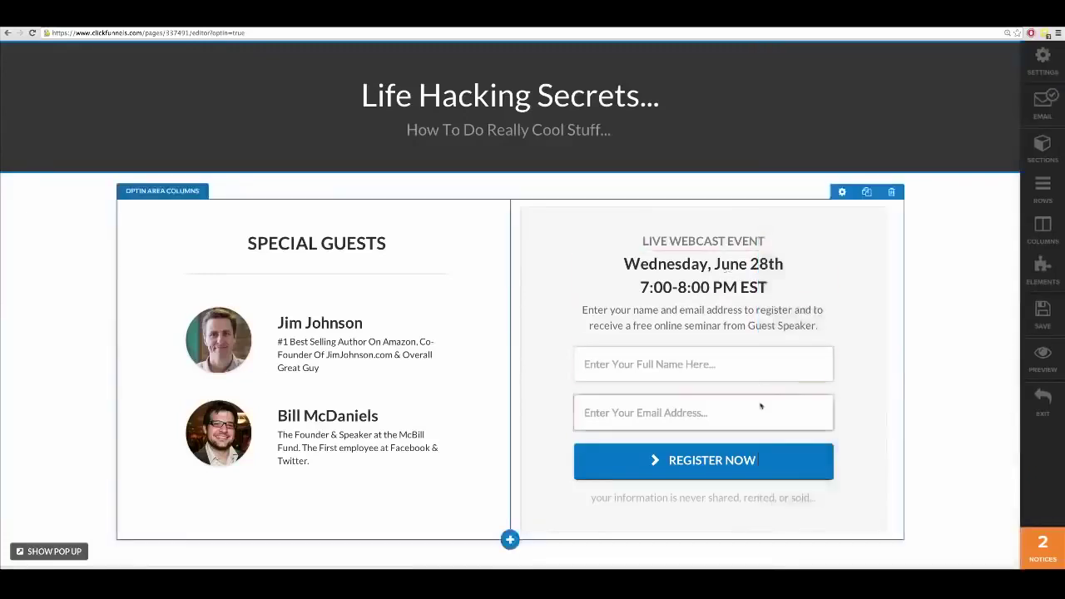
- Save and preview the registration page, and exit the editor to the funnel overview
left_click(1031, 317)
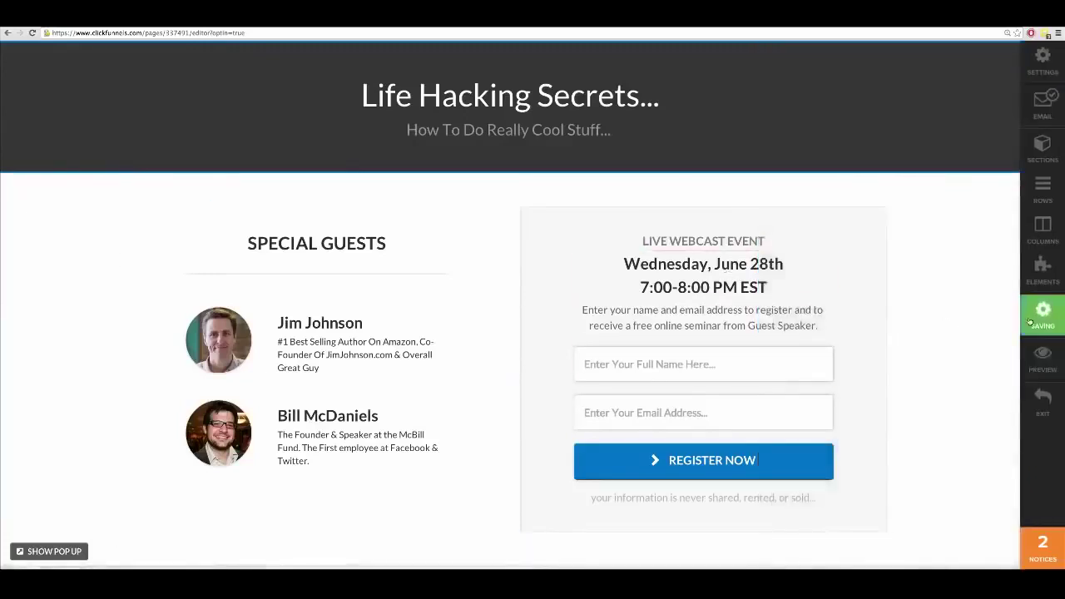
left_click(1043, 364)
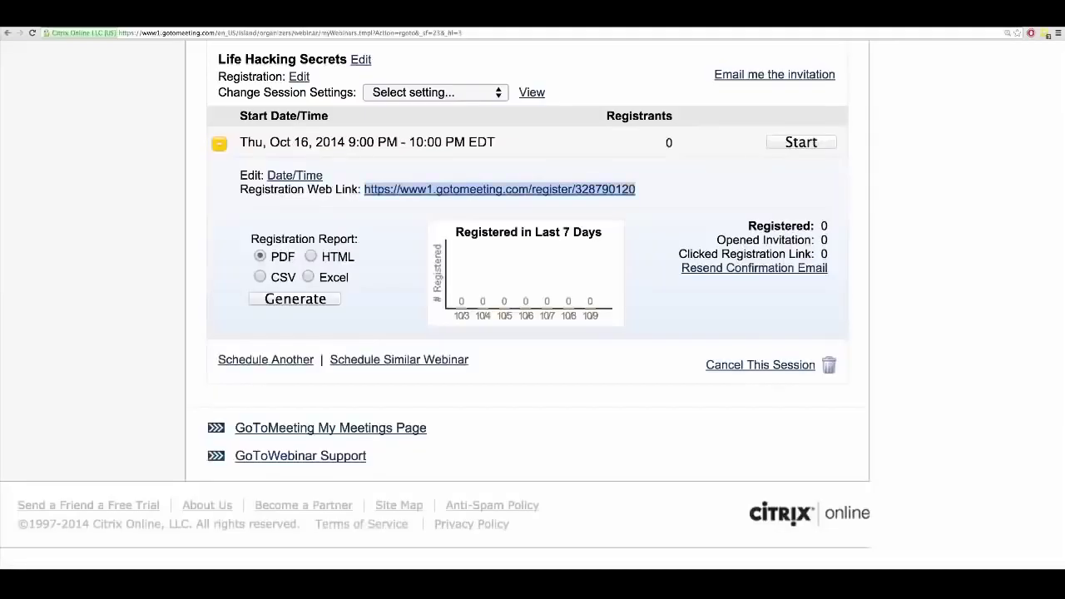
left_click(402, 236)
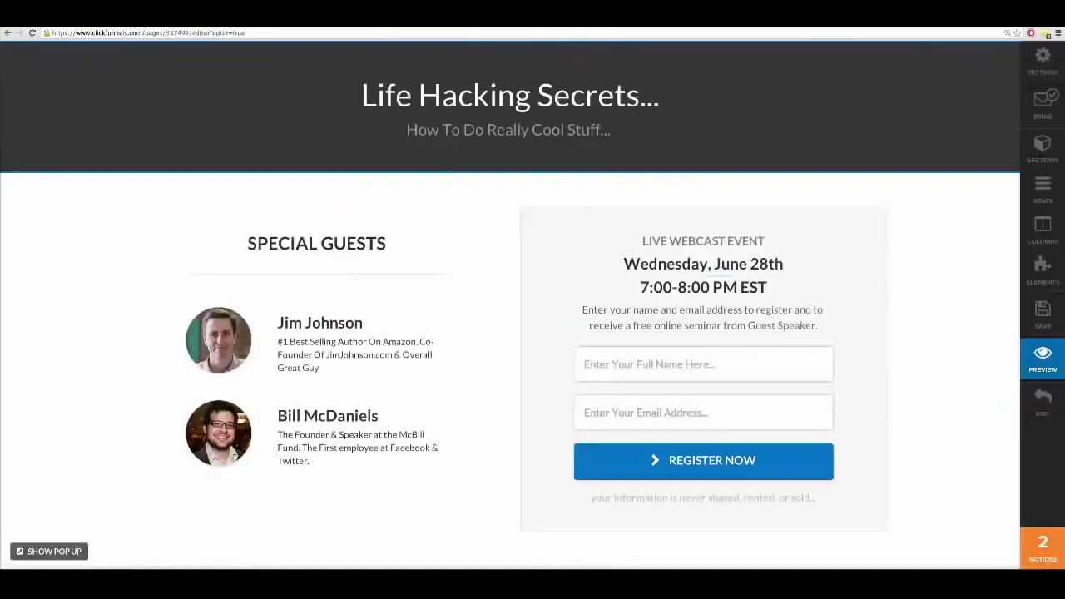
left_click(1042, 398)
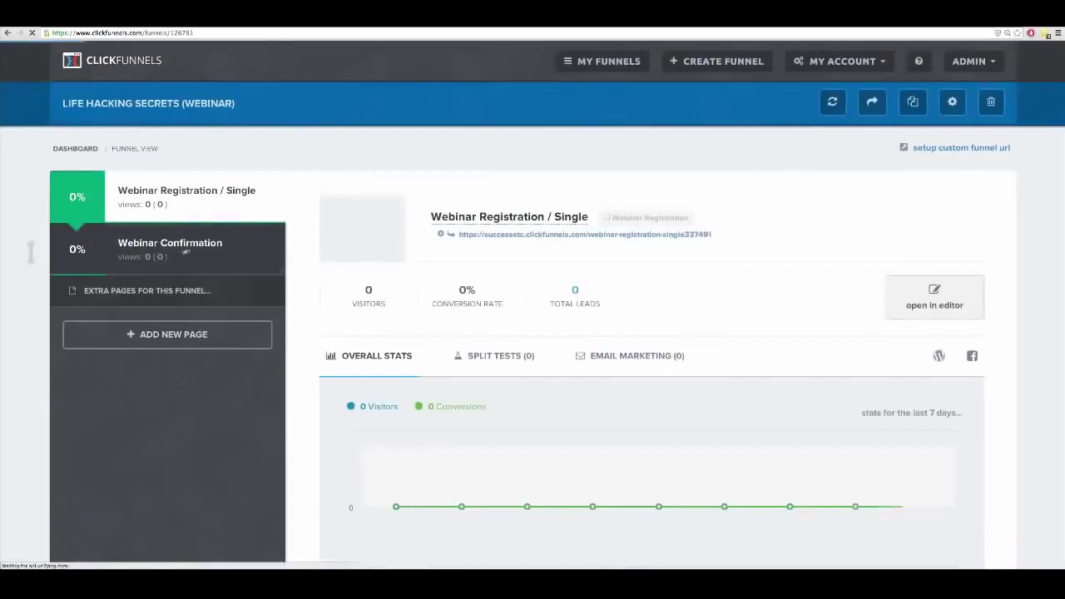
- Review the Webinar Confirmation and Webinar Registration / Single steps, including the registration page's link and visitor statistics
left_click(186, 251)
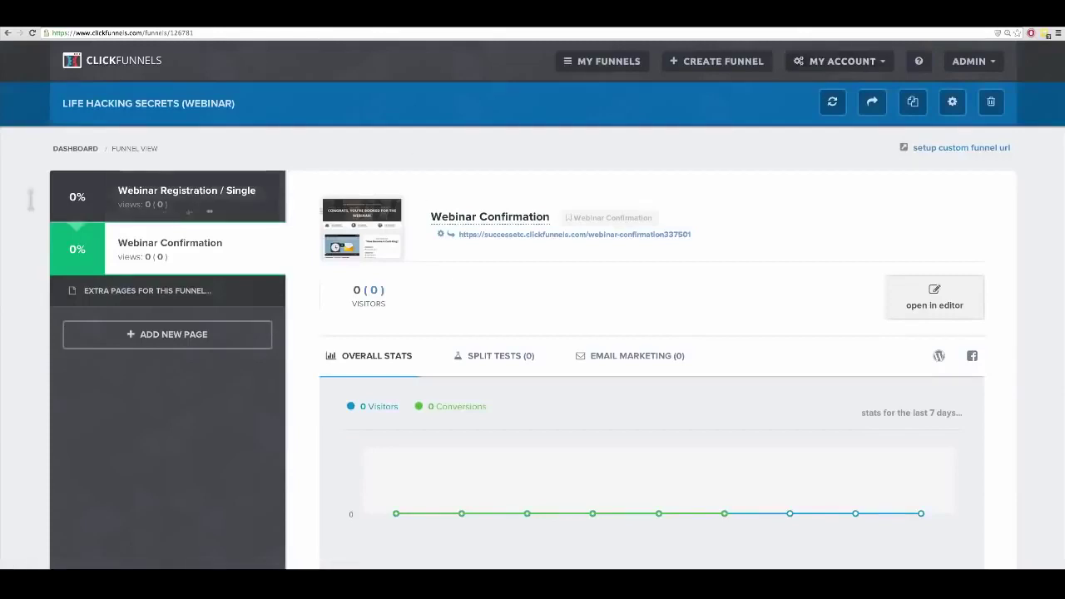
left_click(167, 203)
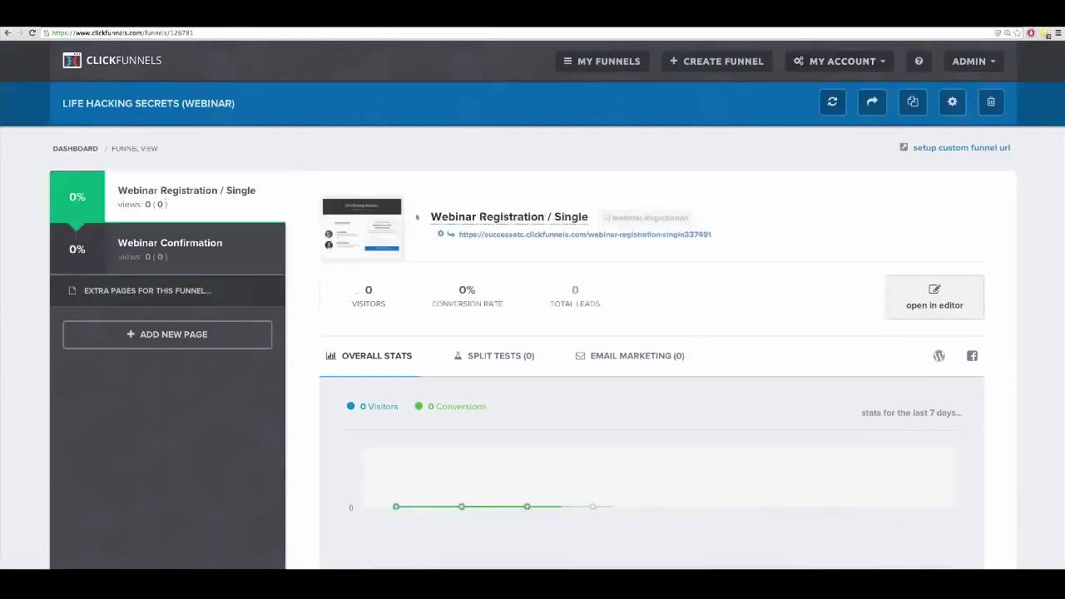
left_click(489, 235)
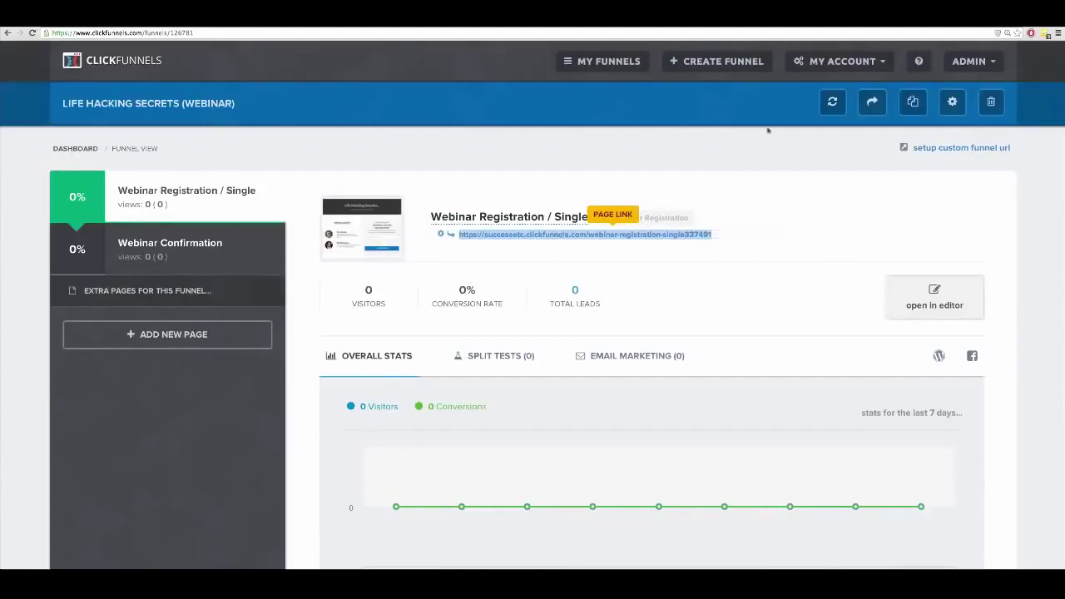
key("ctrl+Tab")
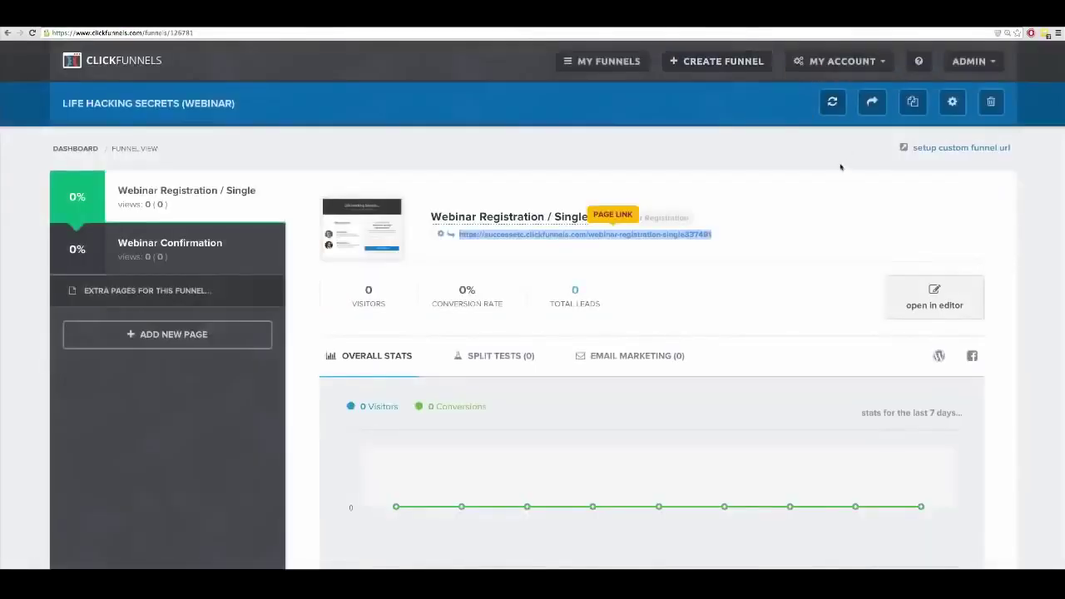
scroll(786, 297, "down", 1)
scroll(786, 297, "down", 3)
scroll(780, 297, "up", 3)
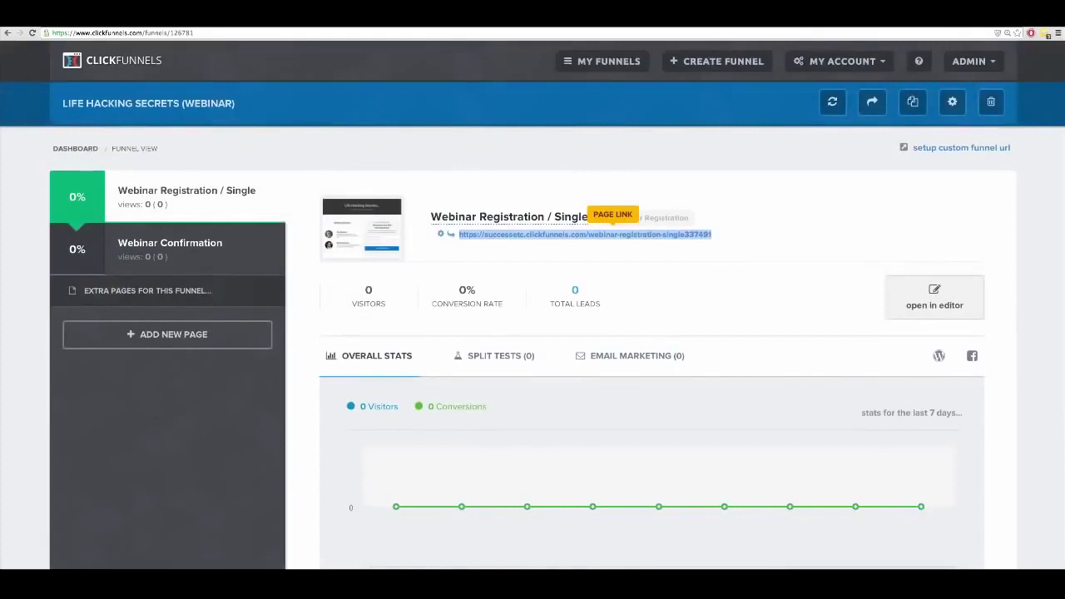
left_click(1029, 336)
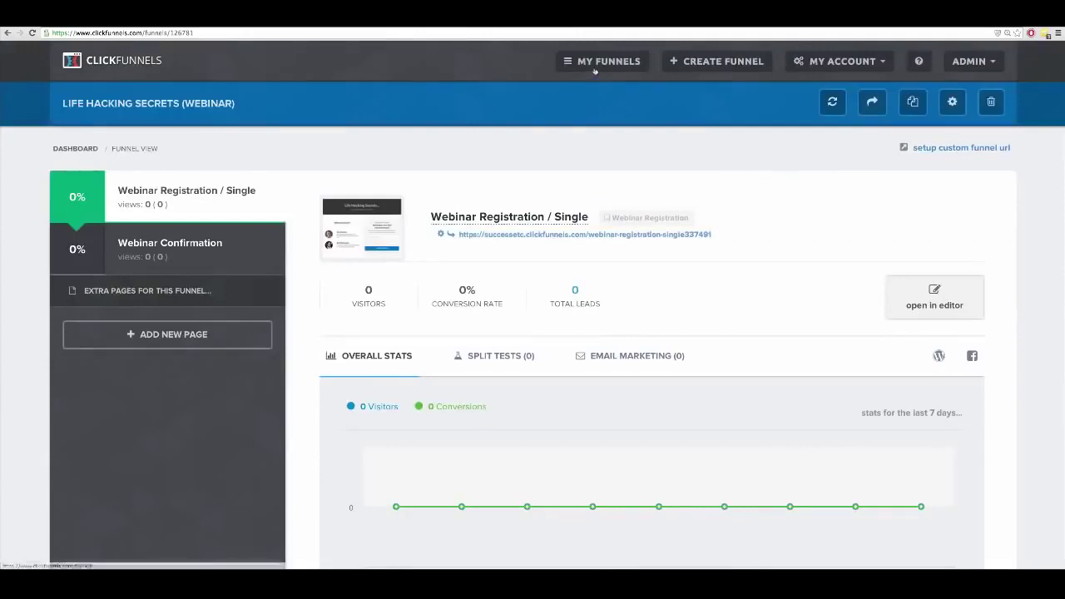
mouse_move(380, 293)
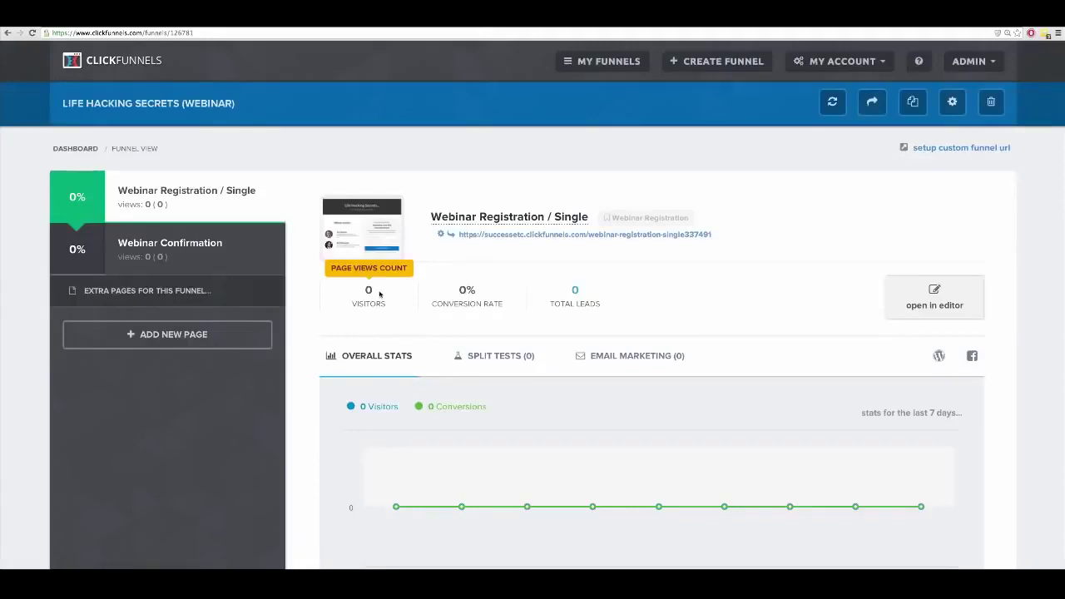
- Open the new funnel choices, select Auto Webinar Funnel and examine its description and funnel preview
left_click(732, 66)
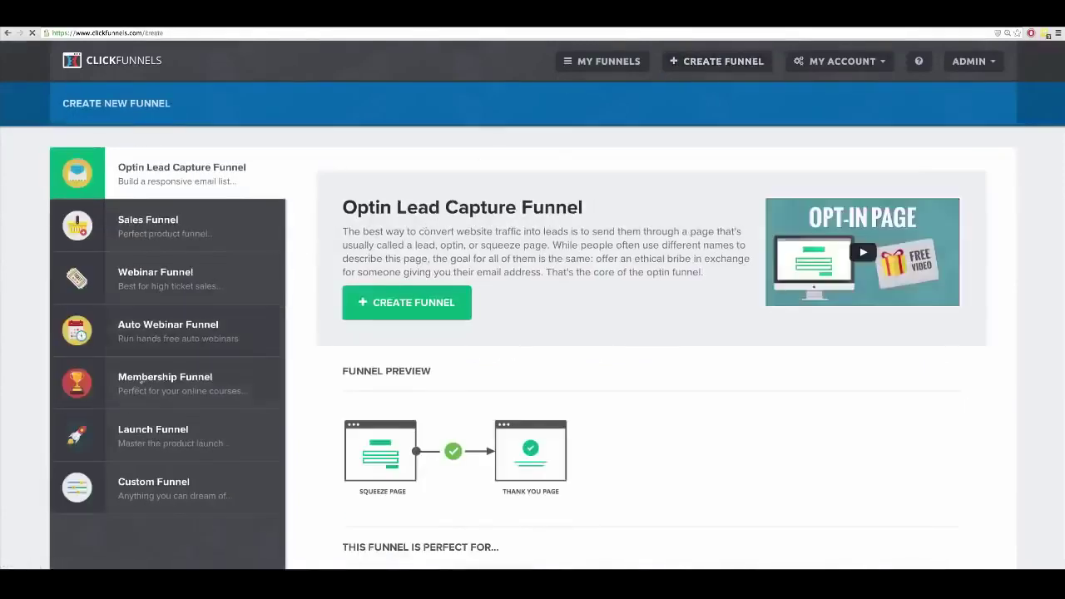
left_click(172, 334)
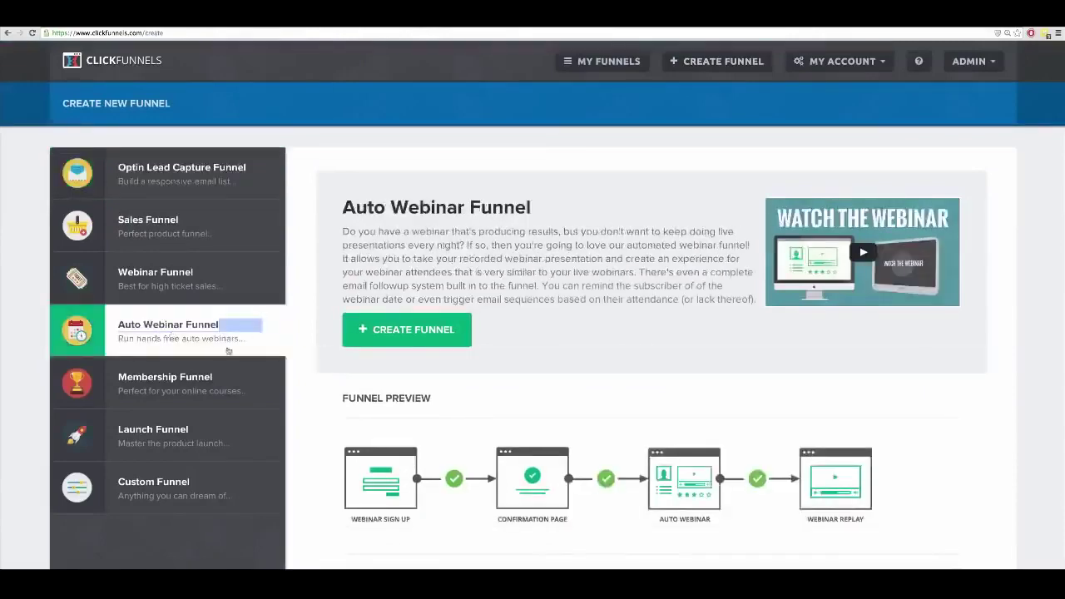
scroll(228, 350, "down", 2)
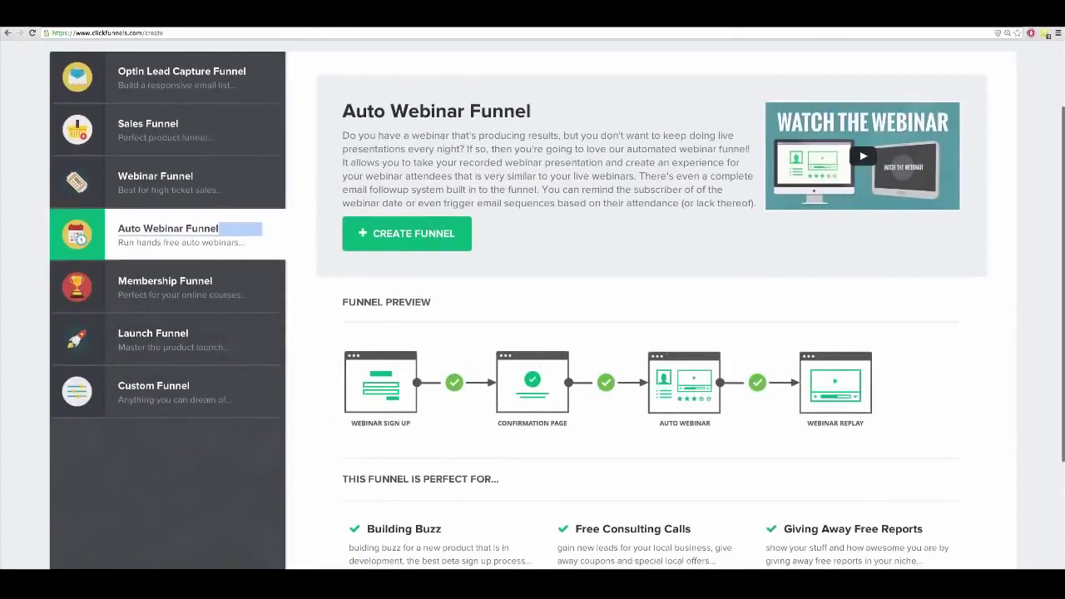
scroll(639, 407, "down", 1)
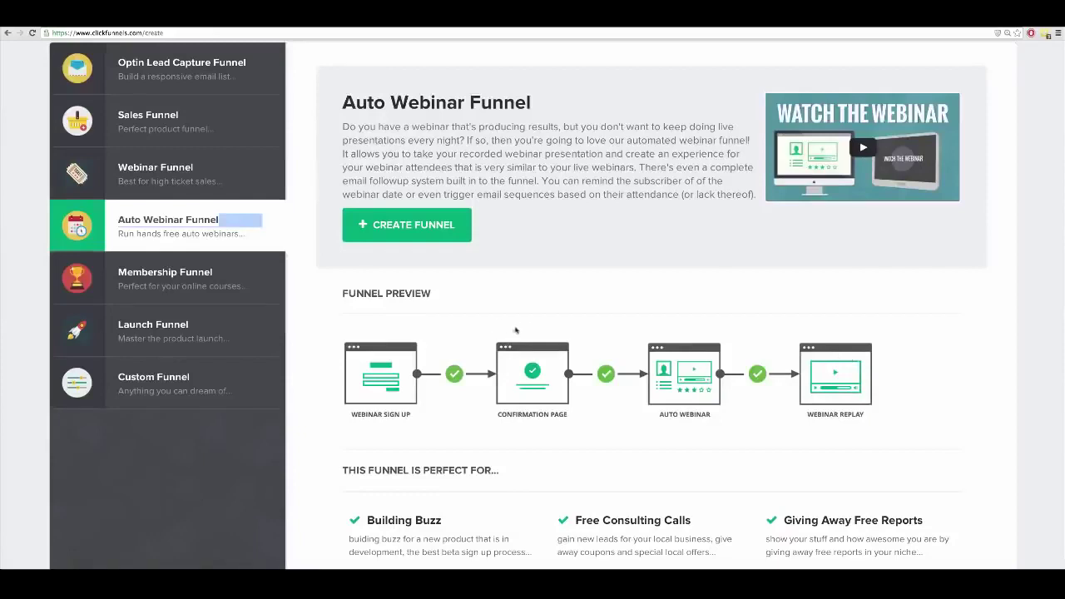
- Start creating the auto webinar funnel and name it "Life Hacking Secrets (Auto-Webinar)"
left_click(411, 236)
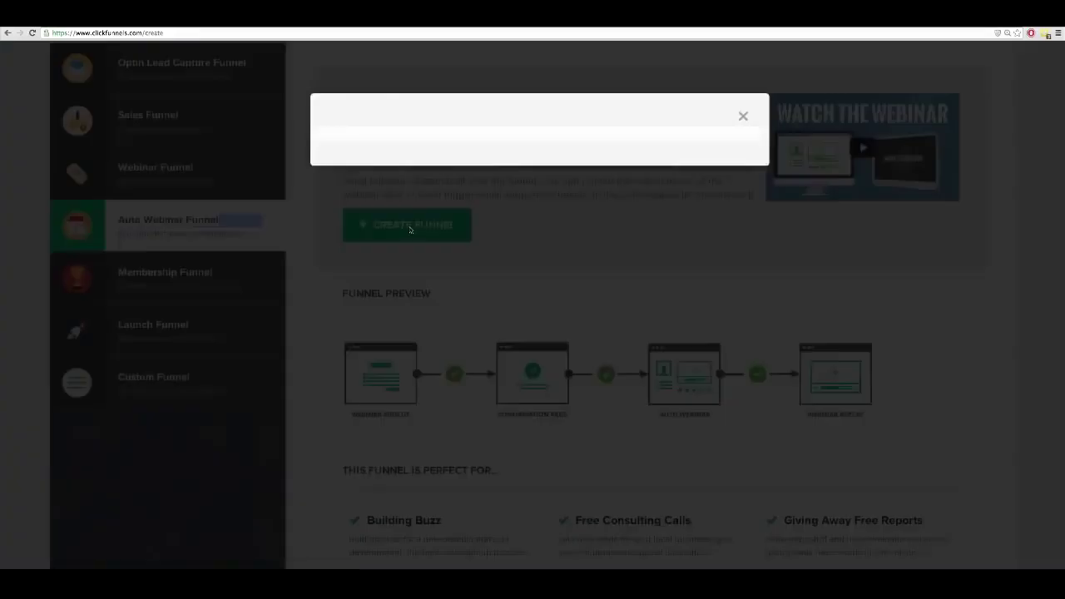
left_click(428, 170)
type("life")
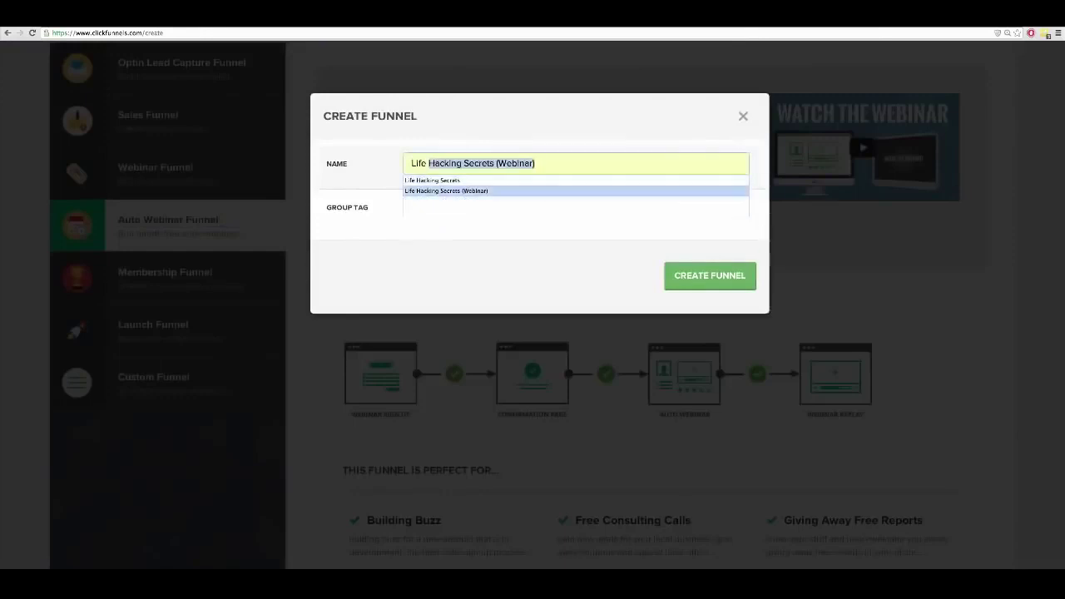
left_click(498, 191)
left_click(498, 163)
type("Auto-")
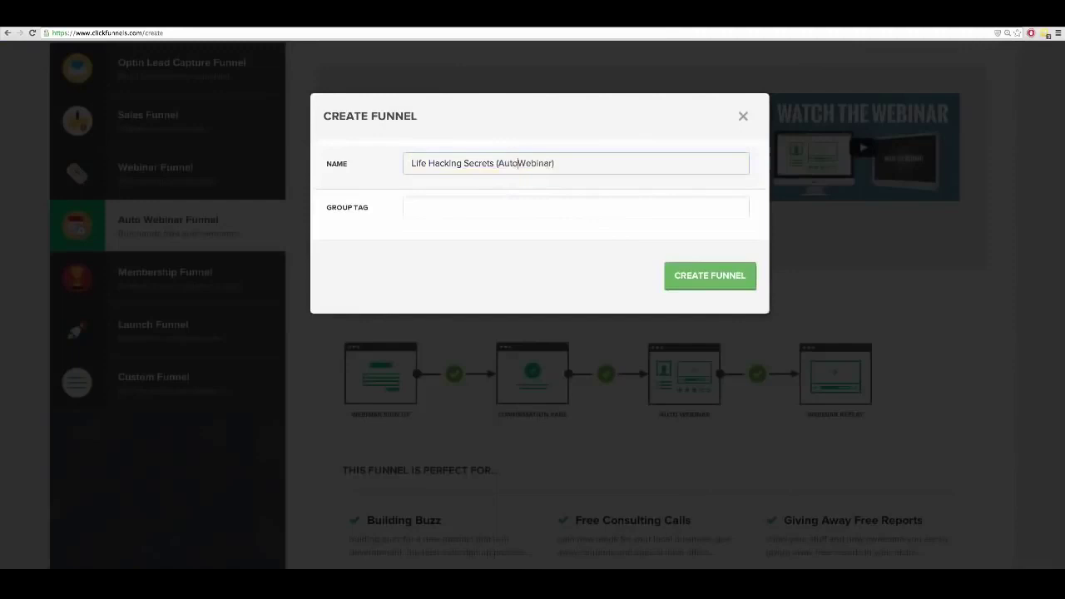
- Assign the group tag "SuccessEtc" to the auto webinar funnel and create it
left_click(471, 204)
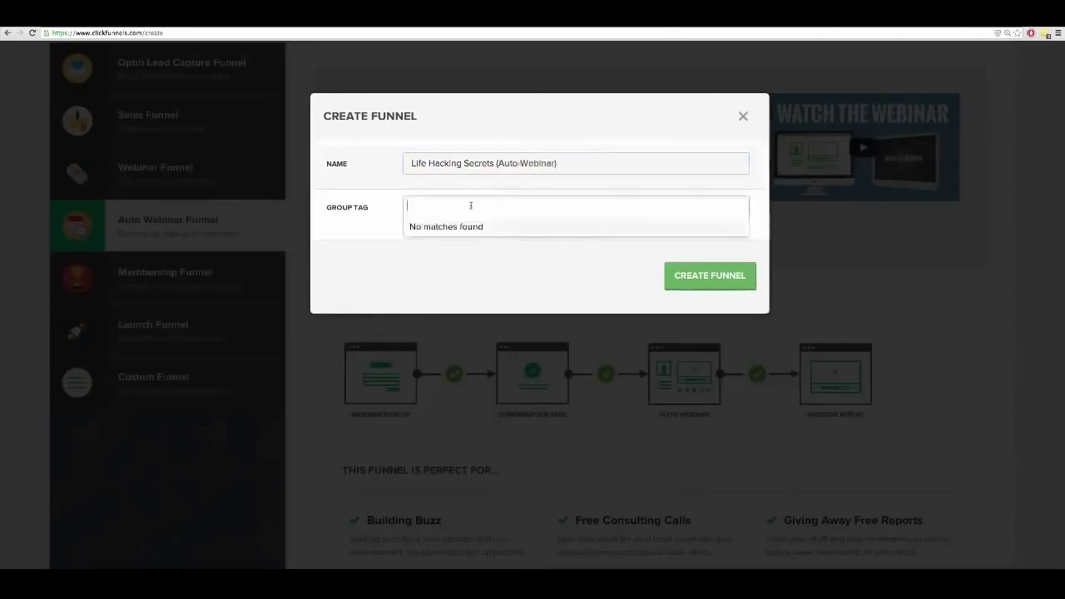
type("SuccessEtc")
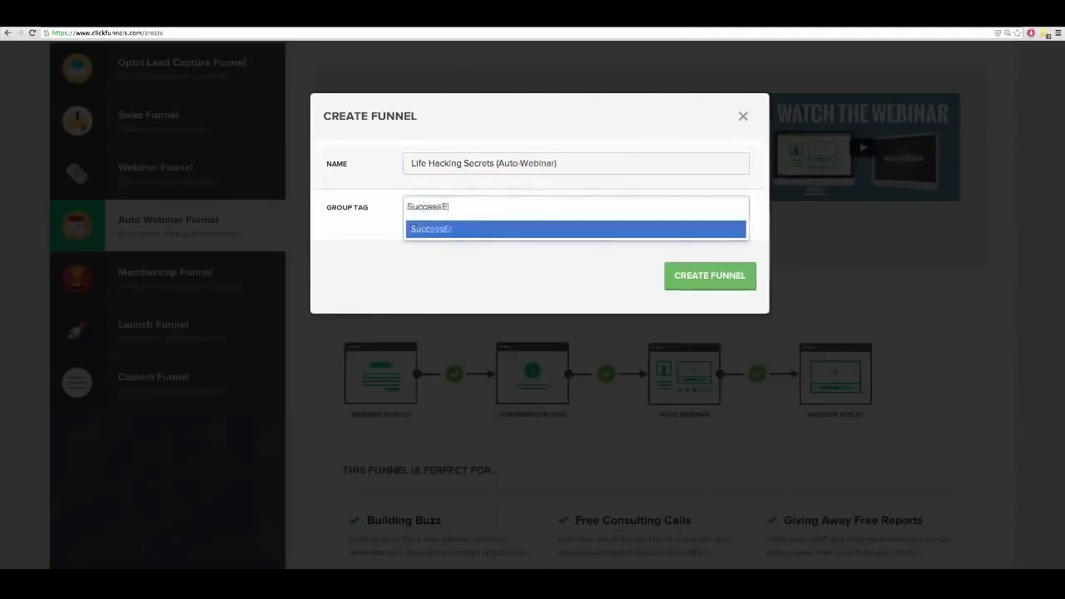
left_click(698, 277)
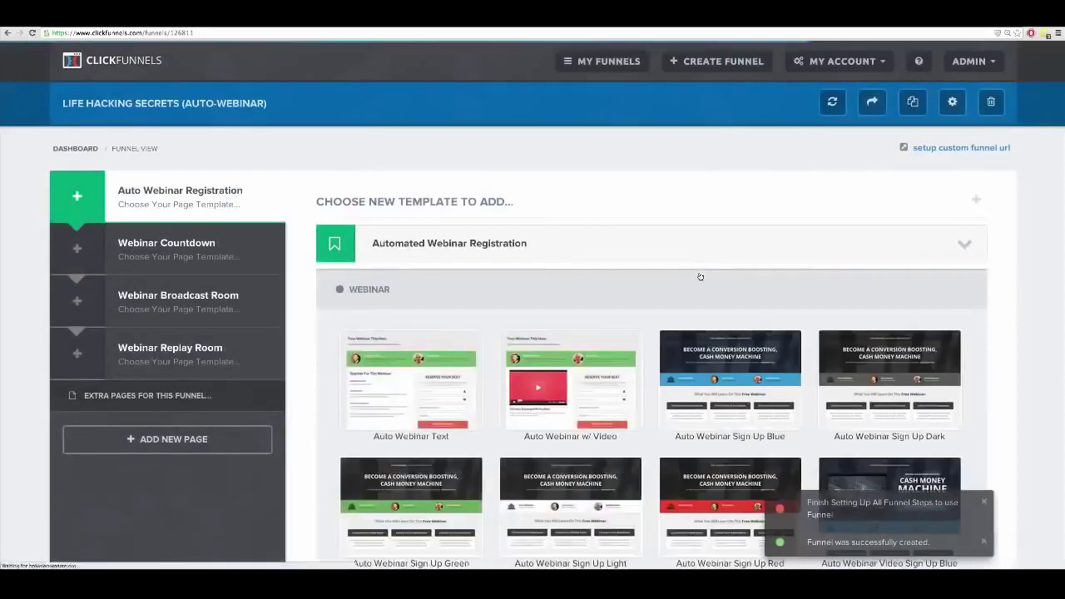
- Choose a webinar template for the Auto Webinar Registration step and add it as the funnel's registration page
scroll(624, 291, "down", 1)
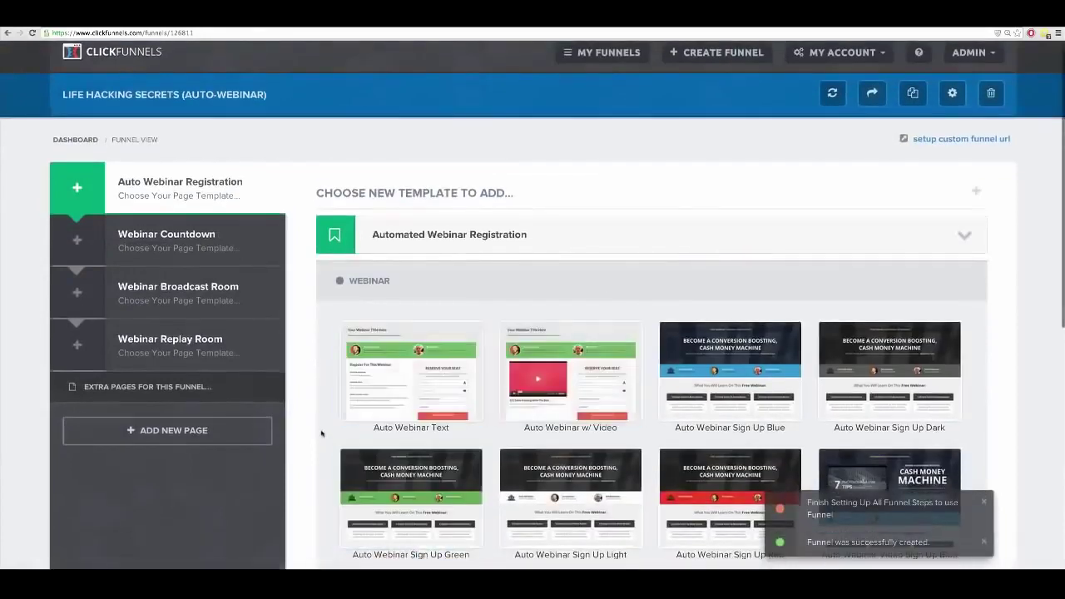
scroll(322, 424, "down", 1)
scroll(322, 424, "down", 1)
left_click(416, 321)
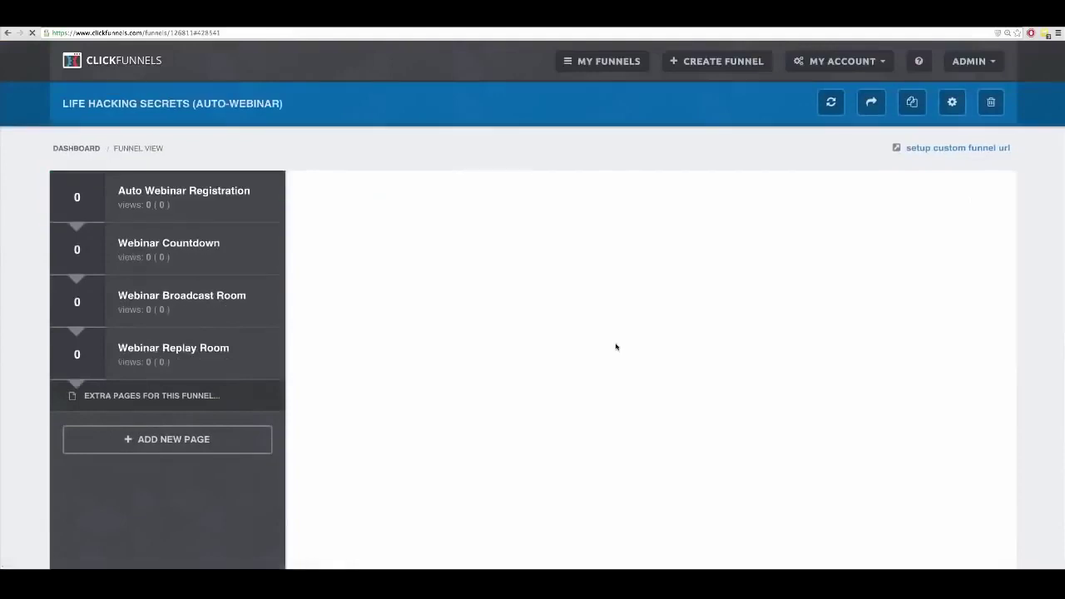
- Examine the registration step's email marketing sequence by attendee group, including the "Did You Leave The Webinar Early?" email for those who missed the offer
scroll(337, 348, "down", 1)
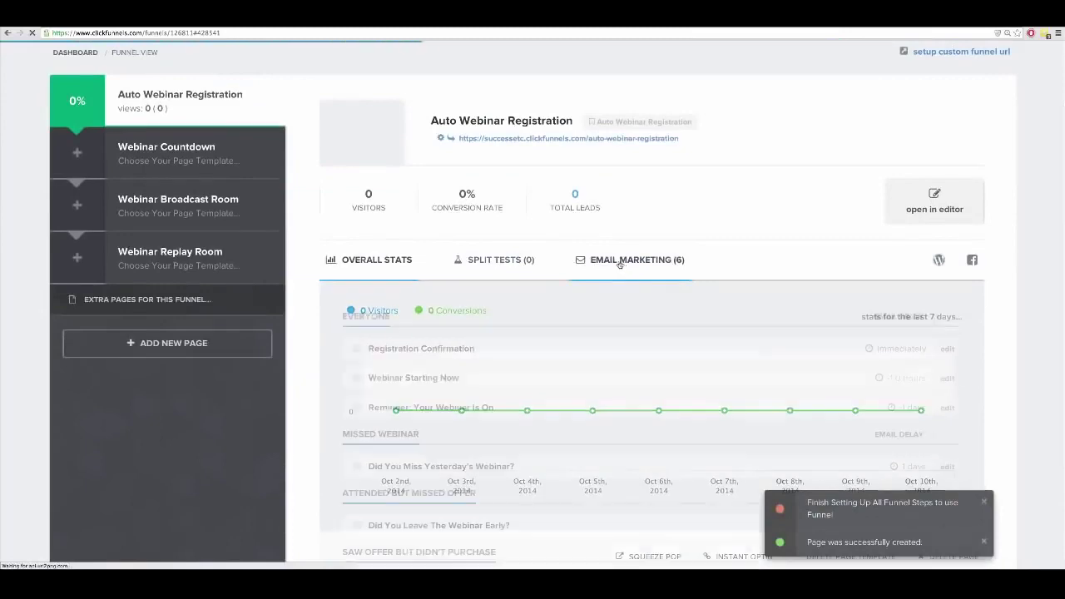
scroll(556, 303, "down", 2)
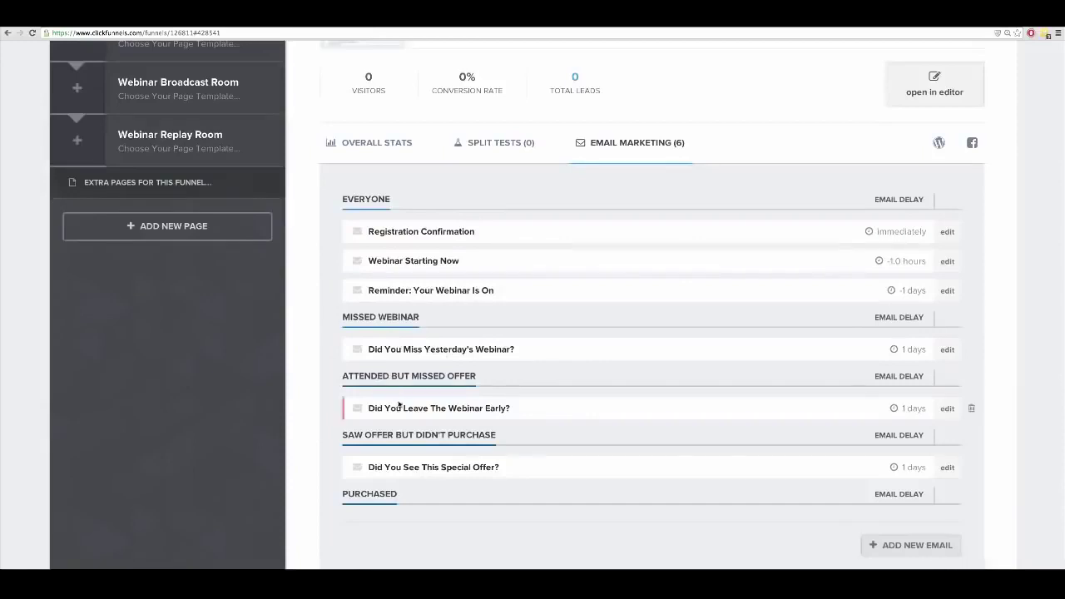
left_click_drag(511, 409, 430, 408)
triple_click(369, 409)
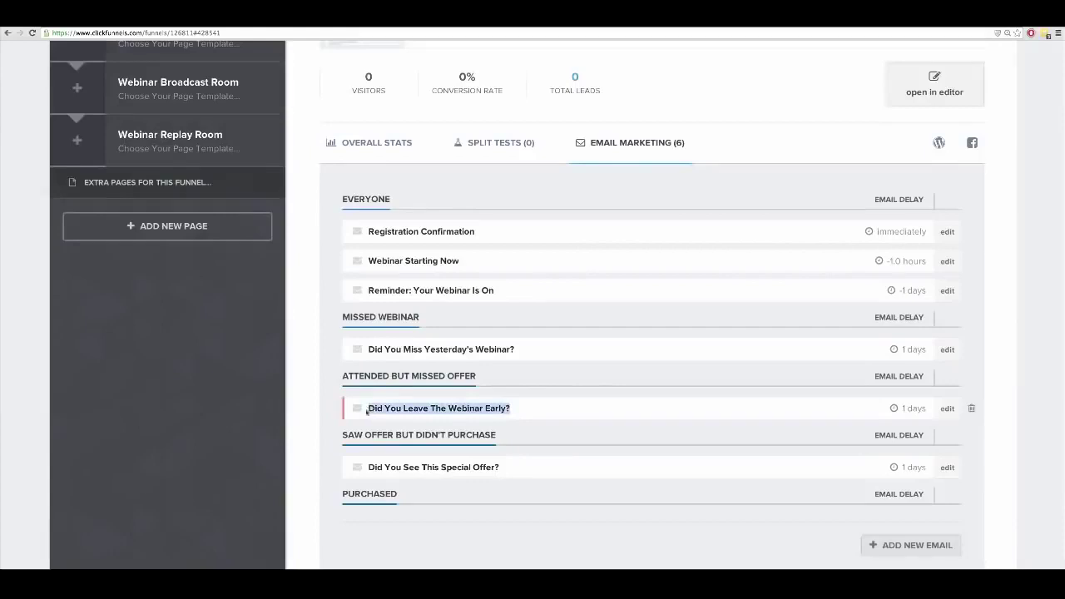
left_click(368, 409)
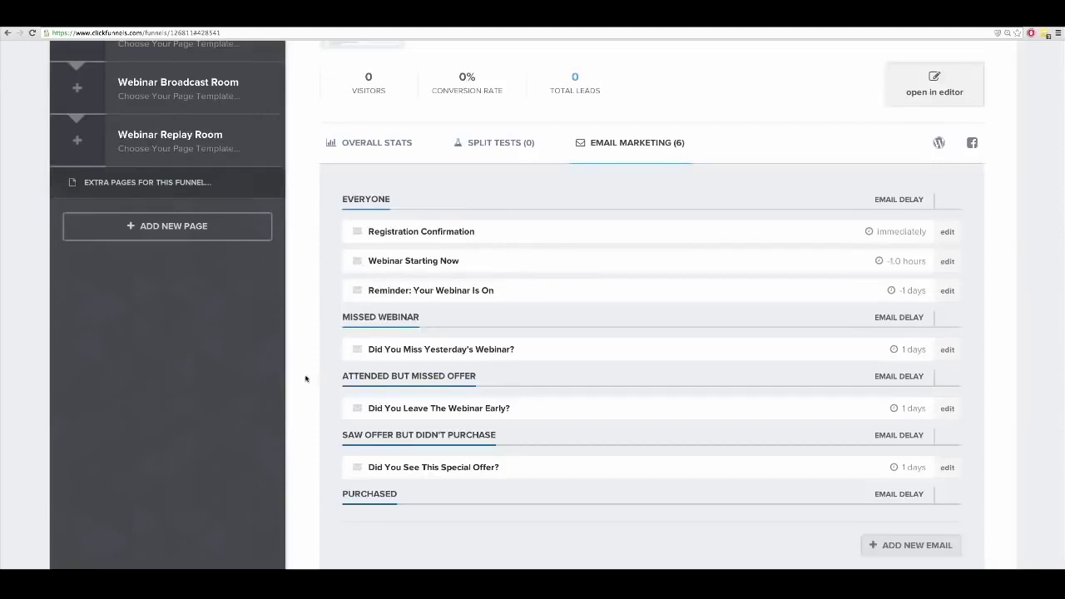
scroll(306, 378, "down", 1)
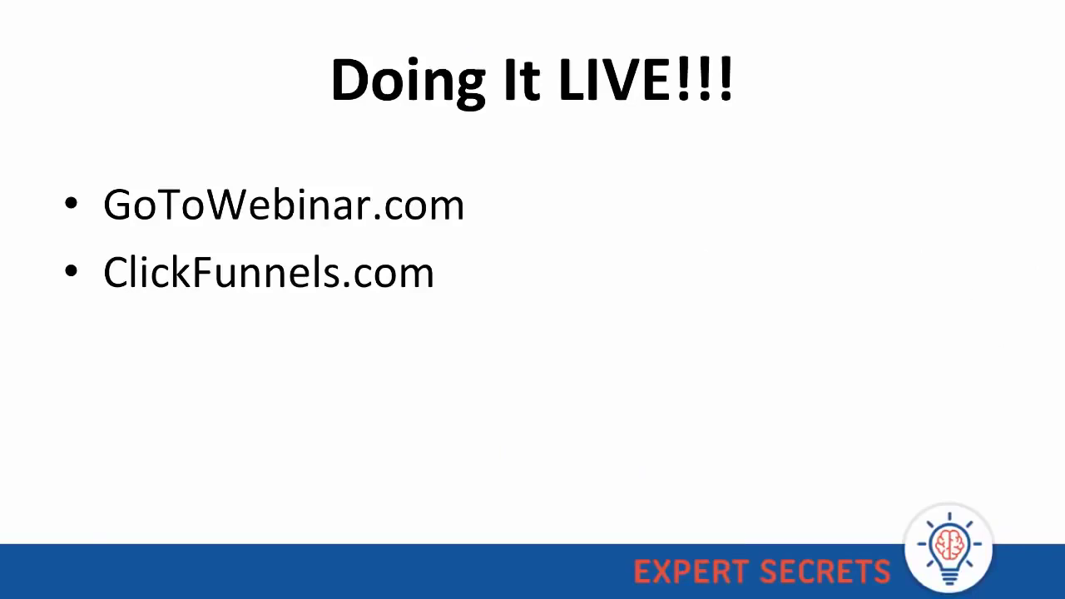
key("Right")
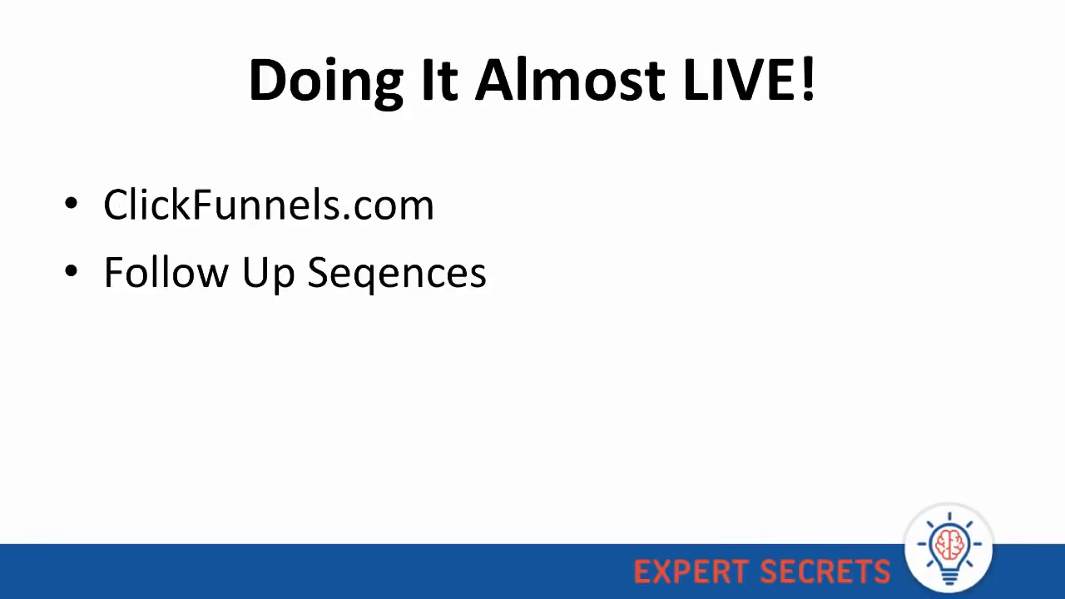
key("Right")
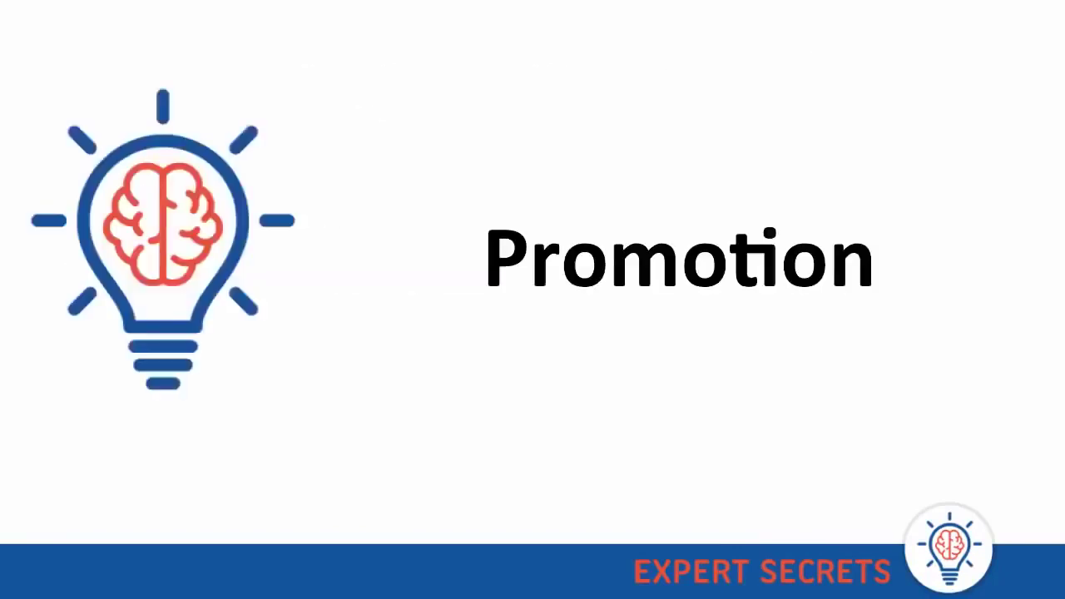